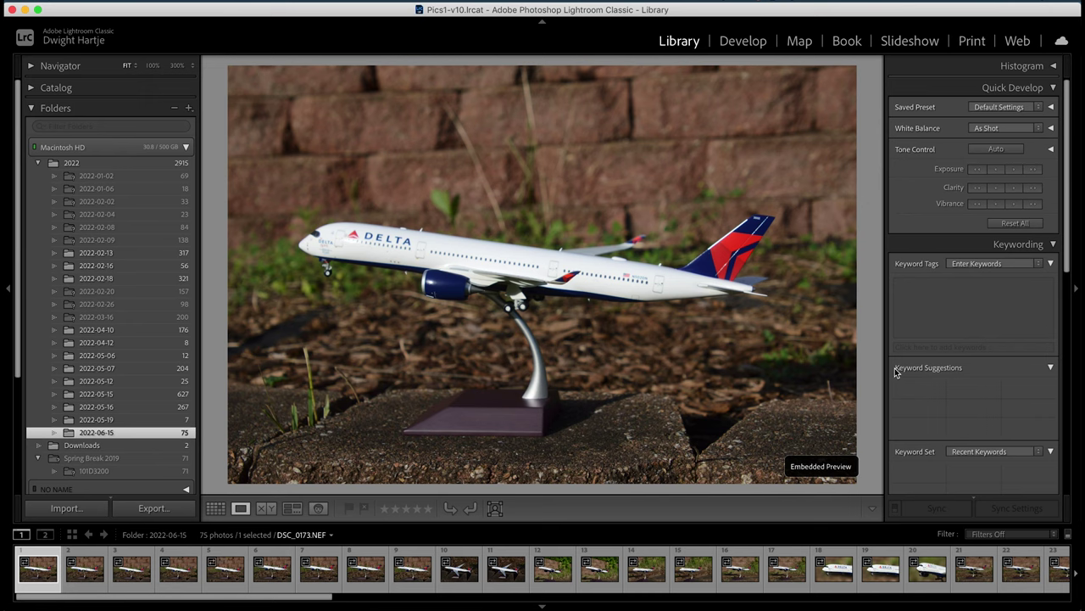
Show the card's 105D3200 folder in the Import dialog and uncheck all 405 photos
{"action": "key", "text": "super+shift+i"}
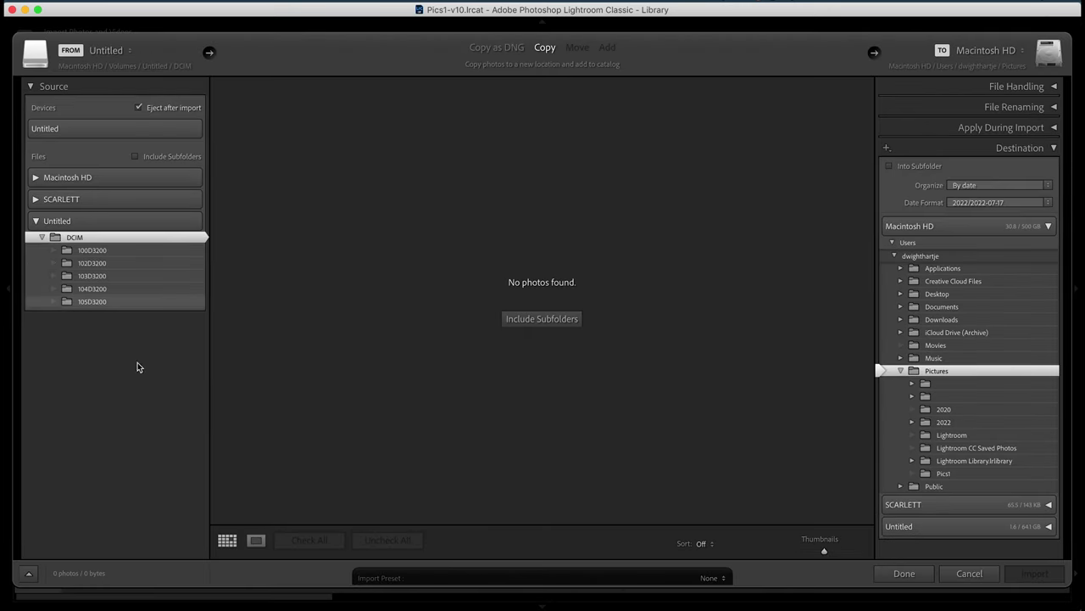
{"action": "left_click", "coordinate": [158, 303]}
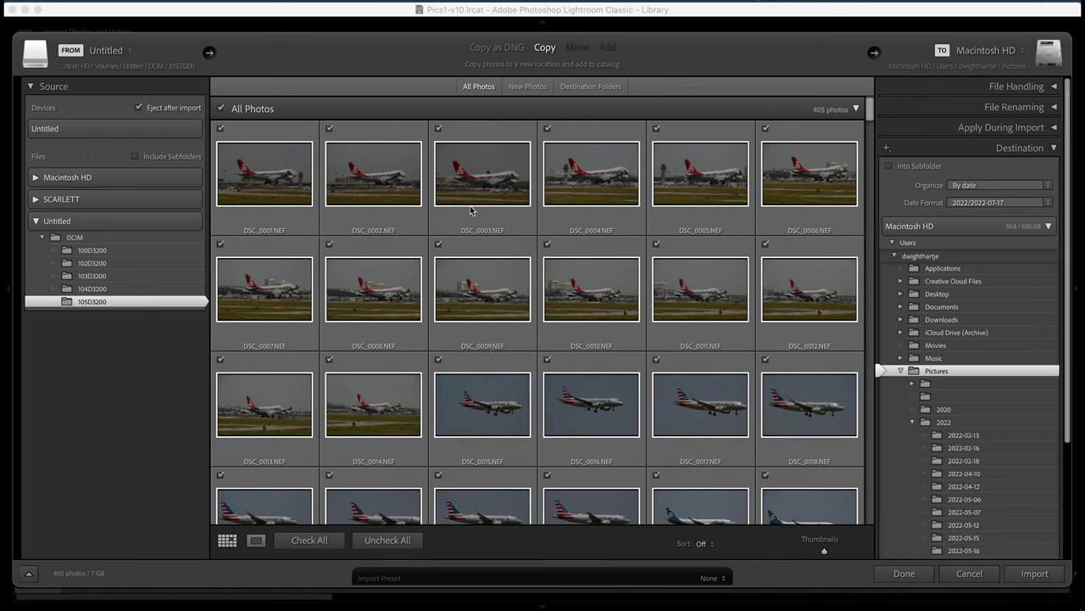
{"action": "scroll", "coordinate": [473, 356], "scroll_direction": "down", "scroll_amount": 3}
{"action": "scroll", "coordinate": [472, 356], "scroll_direction": "down", "scroll_amount": 5}
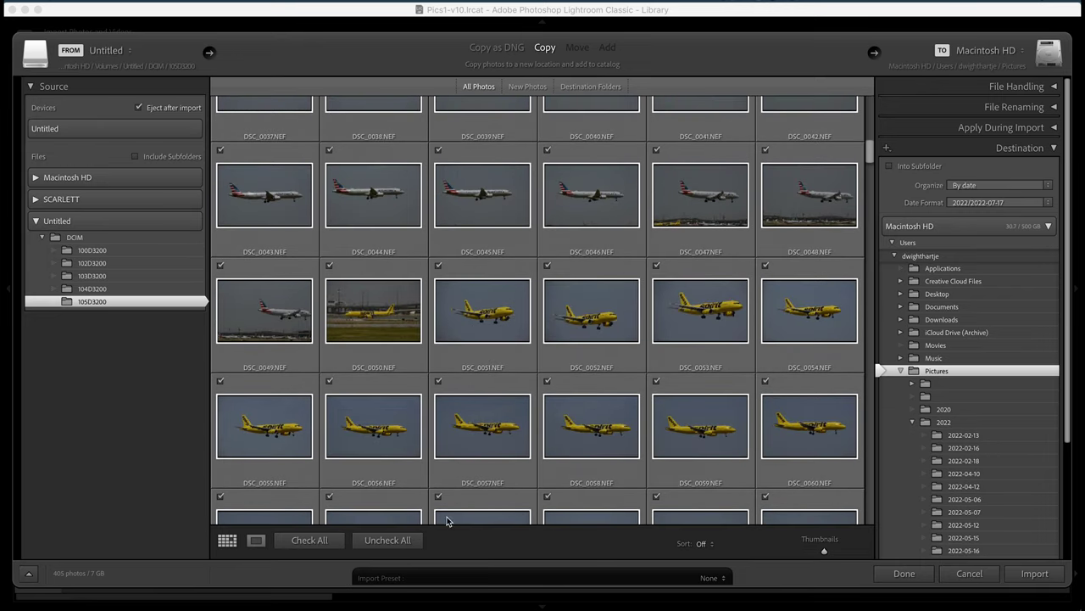
{"action": "left_click", "coordinate": [387, 540]}
Check the 259 photos from DSC_0147 through DSC_0405 and import them
{"action": "scroll", "coordinate": [476, 461], "scroll_direction": "down", "scroll_amount": 5}
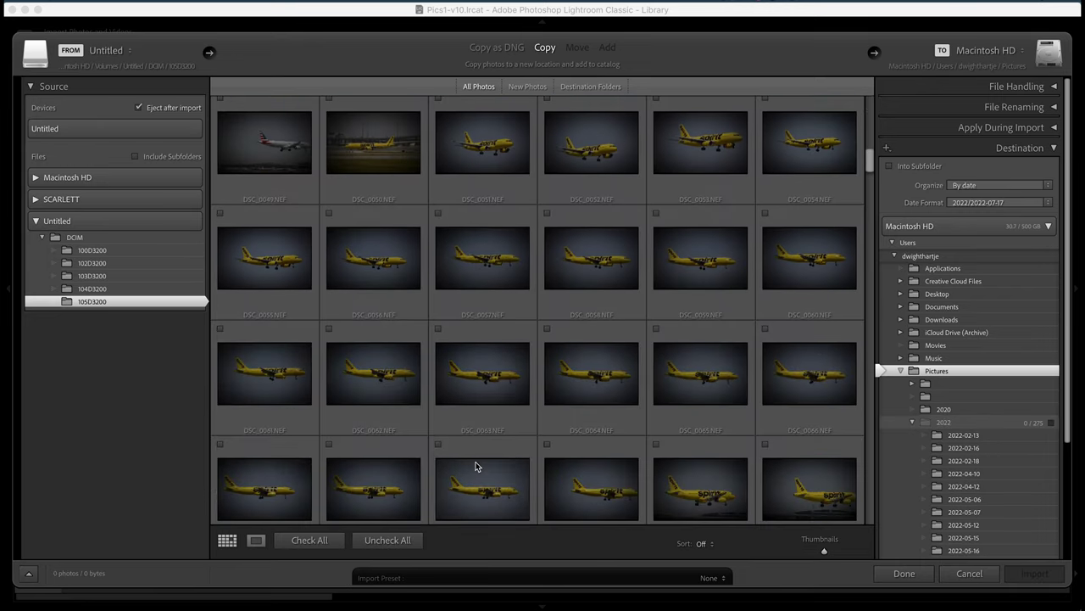
{"action": "scroll", "coordinate": [475, 466], "scroll_direction": "down", "scroll_amount": 5}
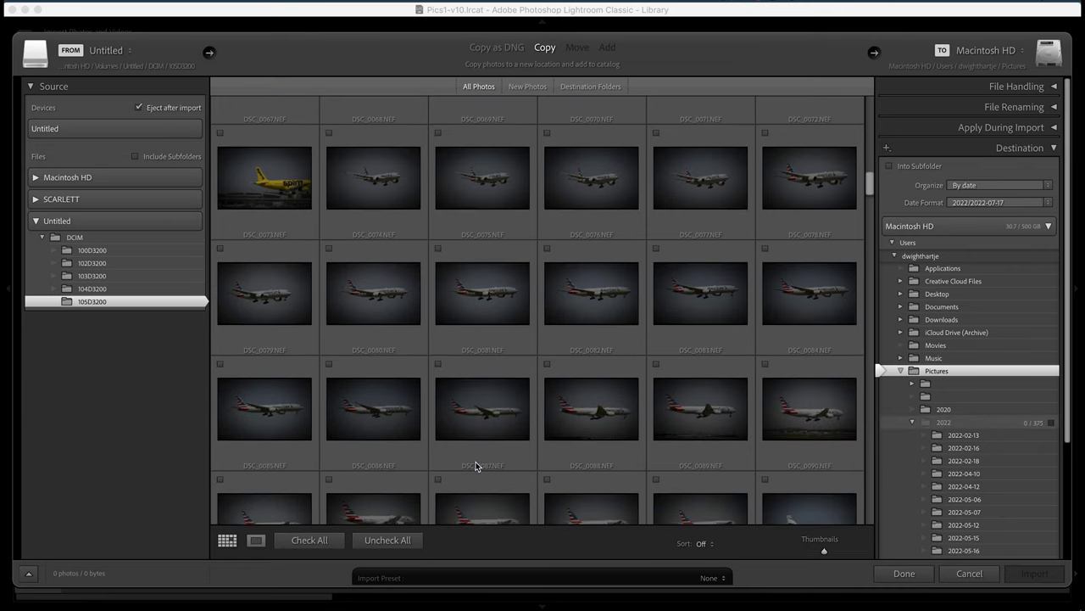
{"action": "scroll", "coordinate": [476, 465], "scroll_direction": "down", "scroll_amount": 5}
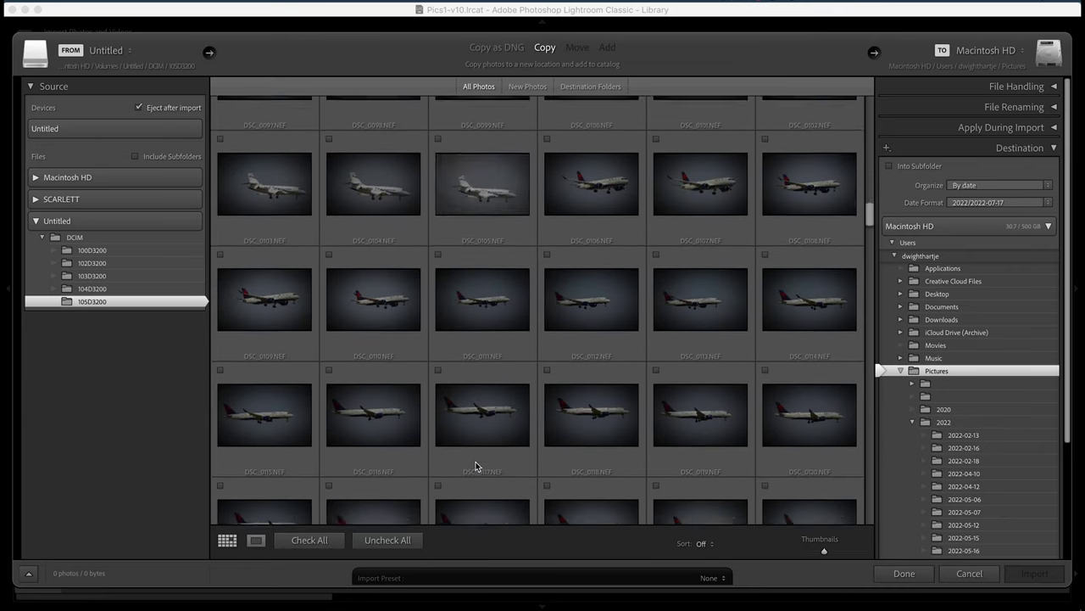
{"action": "scroll", "coordinate": [475, 465], "scroll_direction": "down", "scroll_amount": 5}
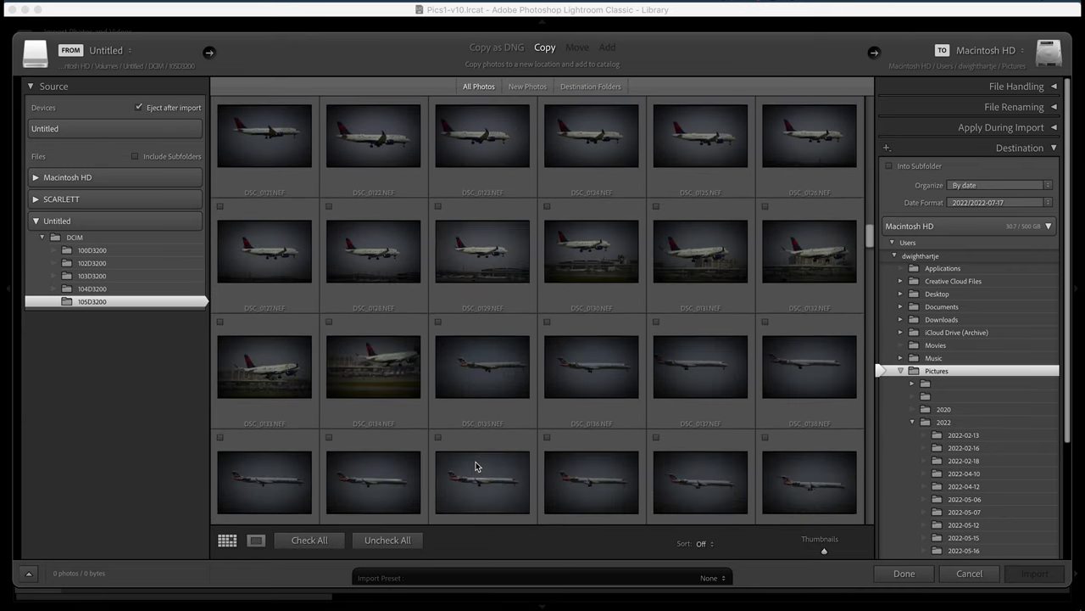
{"action": "scroll", "coordinate": [476, 466], "scroll_direction": "down", "scroll_amount": 1}
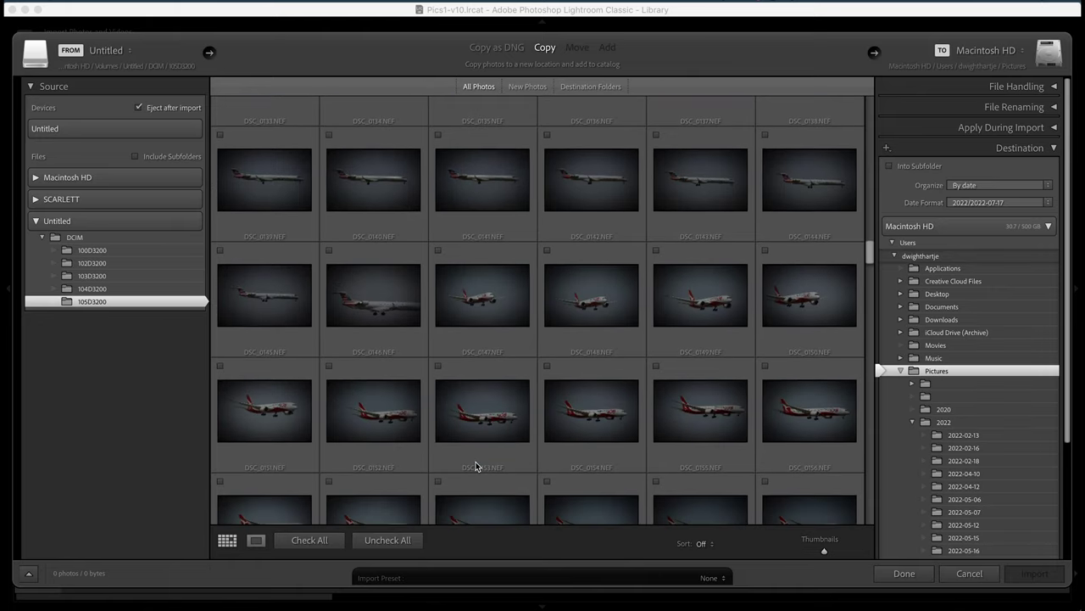
{"action": "scroll", "coordinate": [436, 247], "scroll_direction": "up", "scroll_amount": 1}
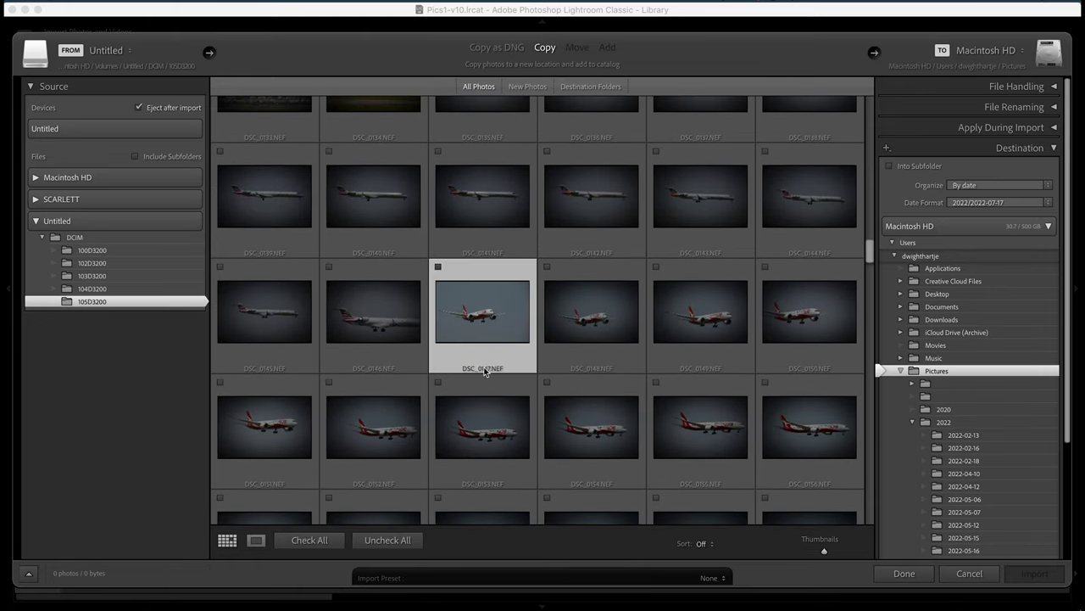
{"action": "scroll", "coordinate": [487, 386], "scroll_direction": "down", "scroll_amount": 18}
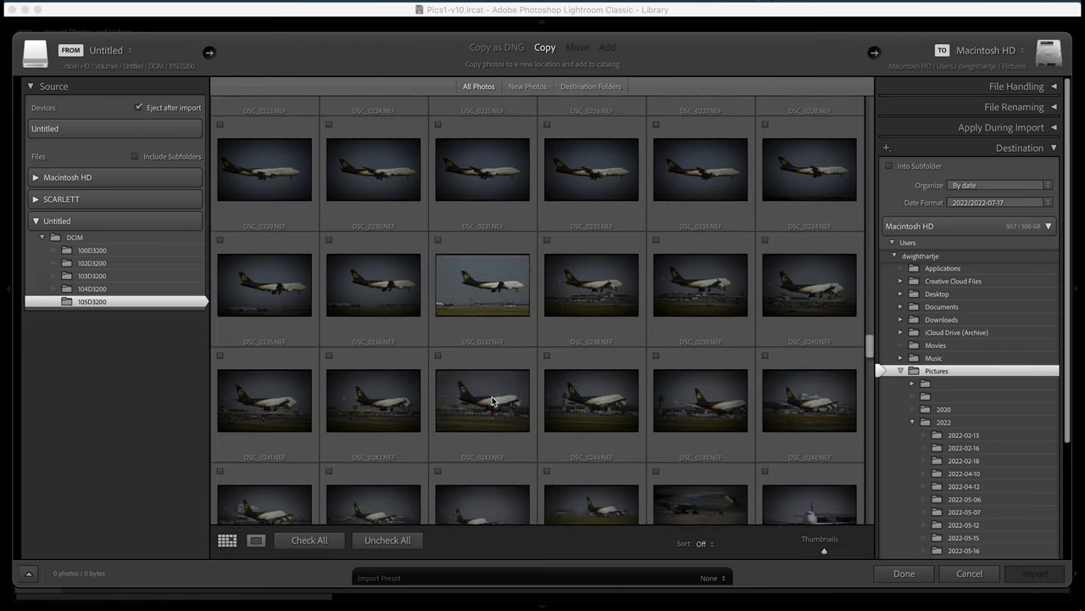
{"action": "scroll", "coordinate": [492, 401], "scroll_direction": "down", "scroll_amount": 6}
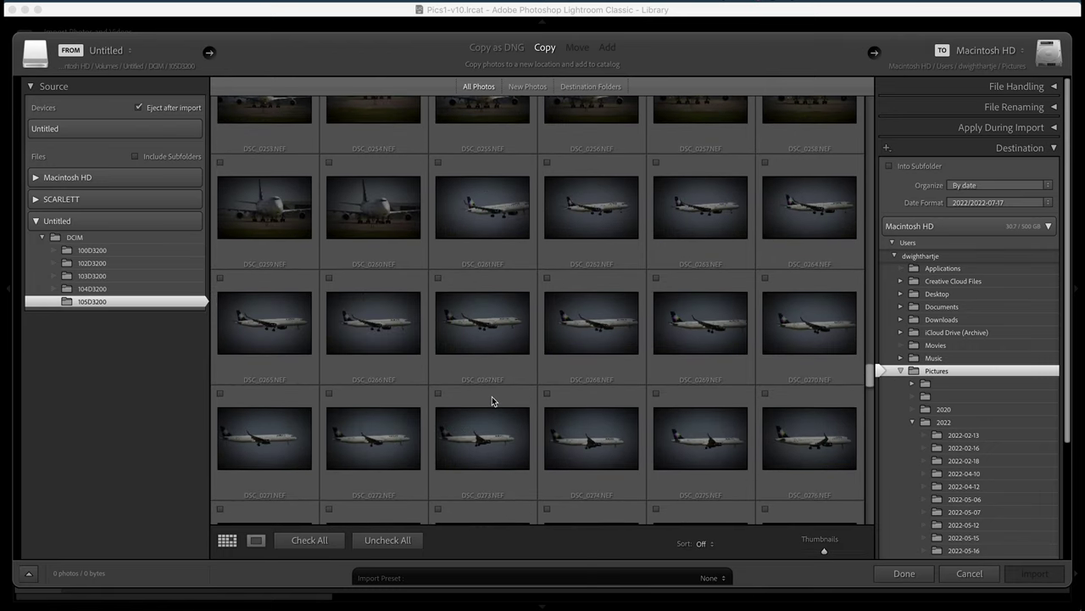
{"action": "scroll", "coordinate": [492, 400], "scroll_direction": "down", "scroll_amount": 6}
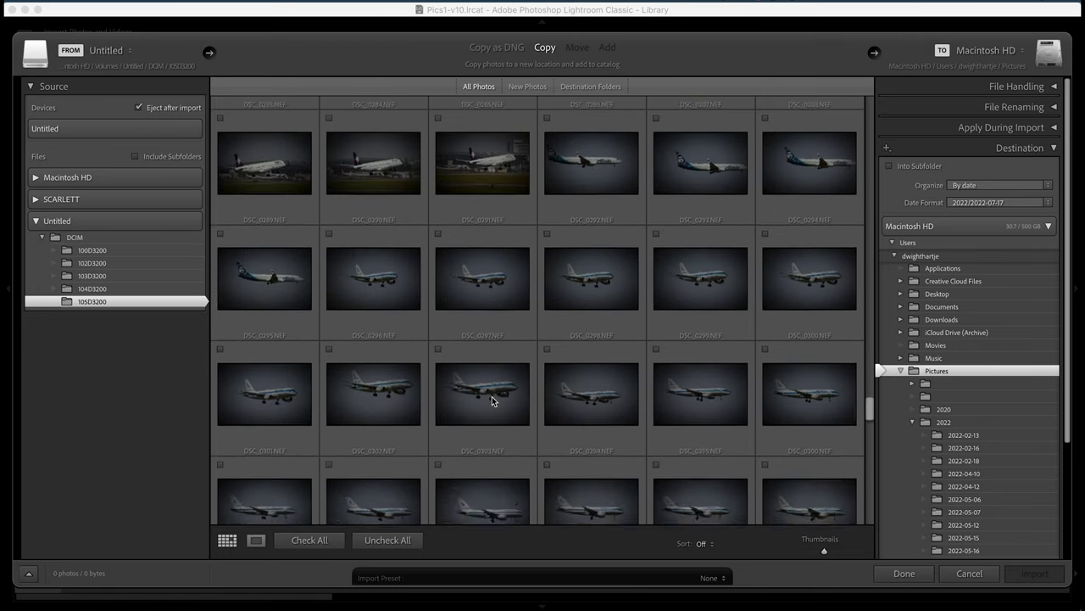
{"action": "scroll", "coordinate": [492, 400], "scroll_direction": "down", "scroll_amount": 6}
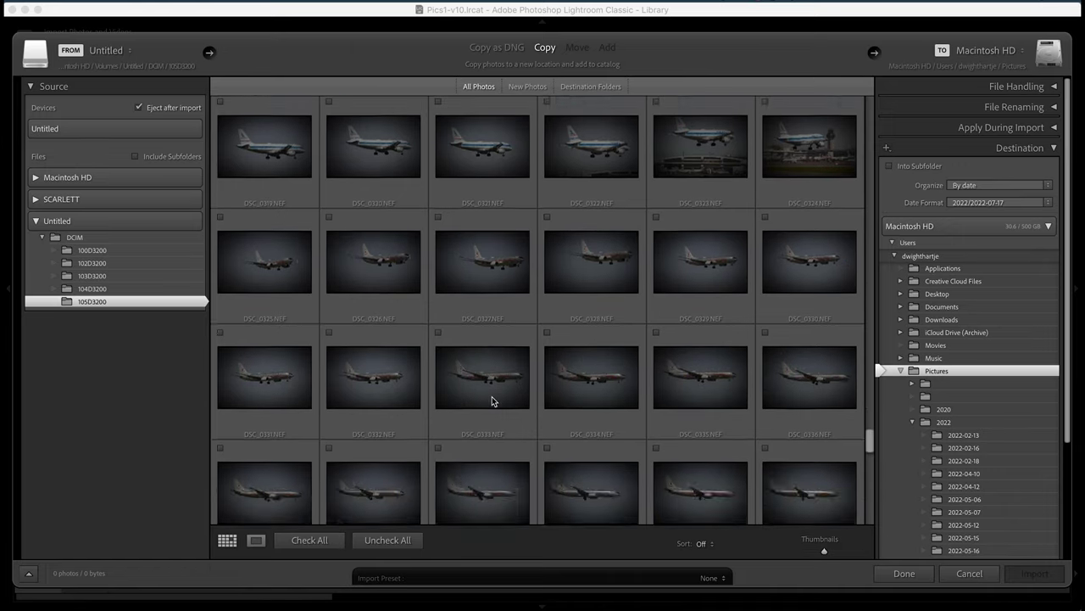
{"action": "scroll", "coordinate": [492, 400], "scroll_direction": "down", "scroll_amount": 12}
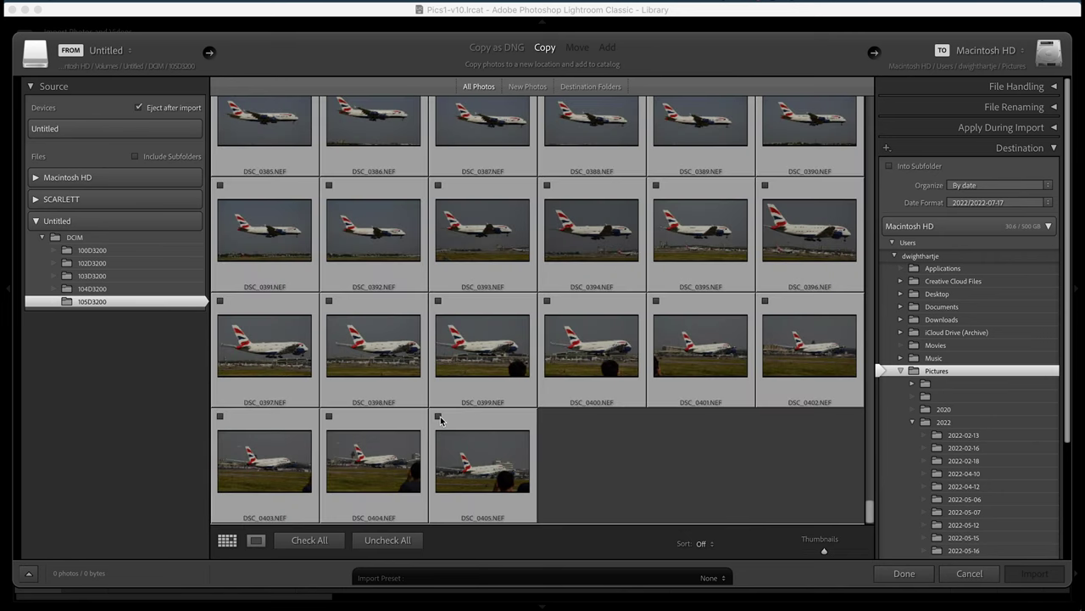
{"action": "key", "text": "super+a"}
{"action": "left_click", "coordinate": [438, 416]}
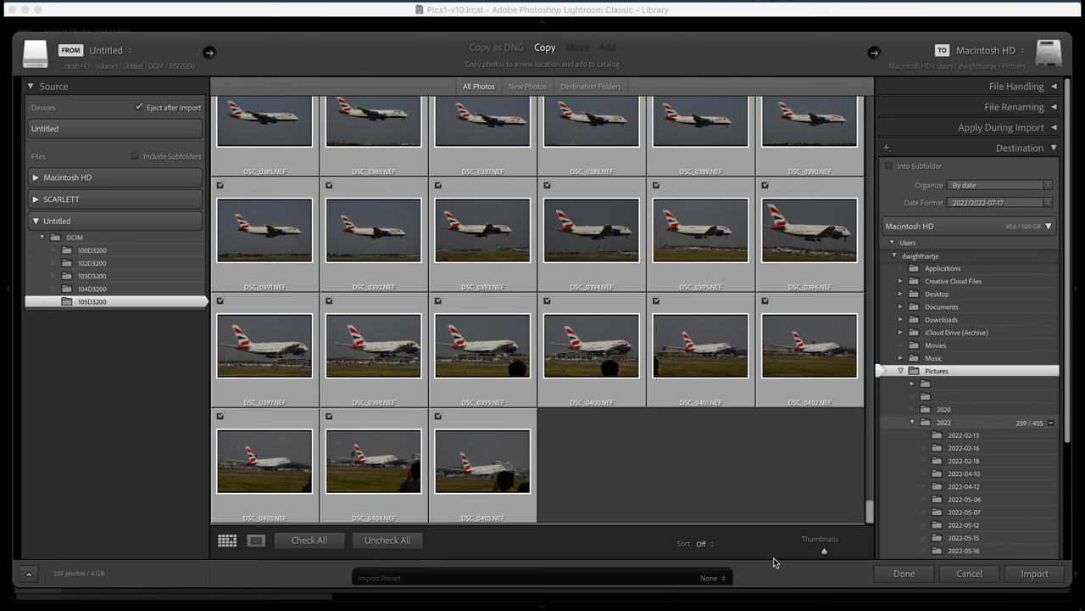
{"action": "left_click", "coordinate": [1033, 573]}
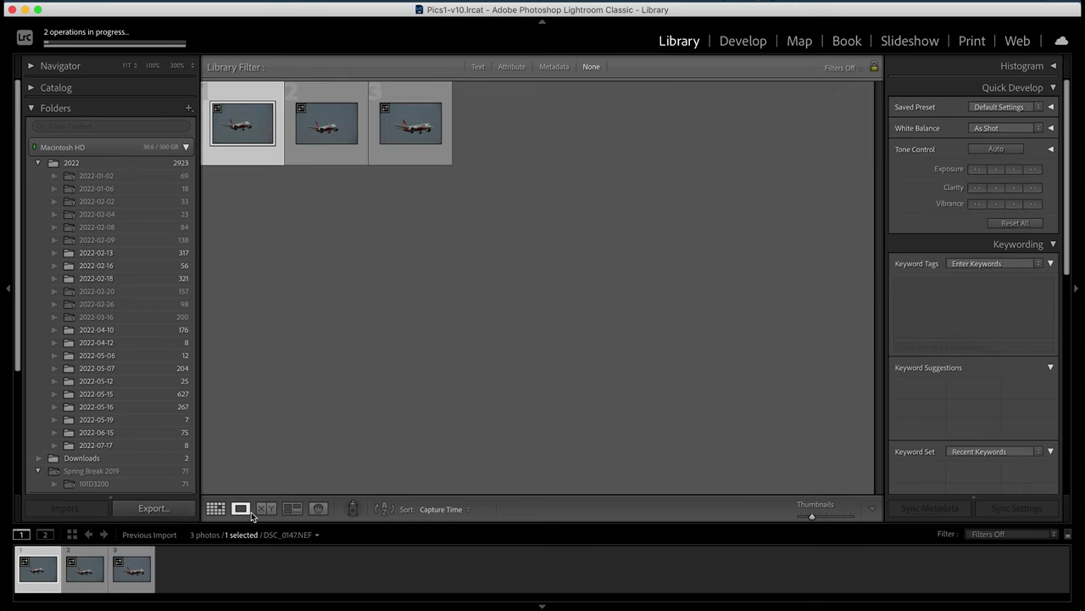
Enlarge the Qantas and UPS 747 shots and zoom in 1:1 to check their sharpness
{"action": "left_click", "coordinate": [241, 508]}
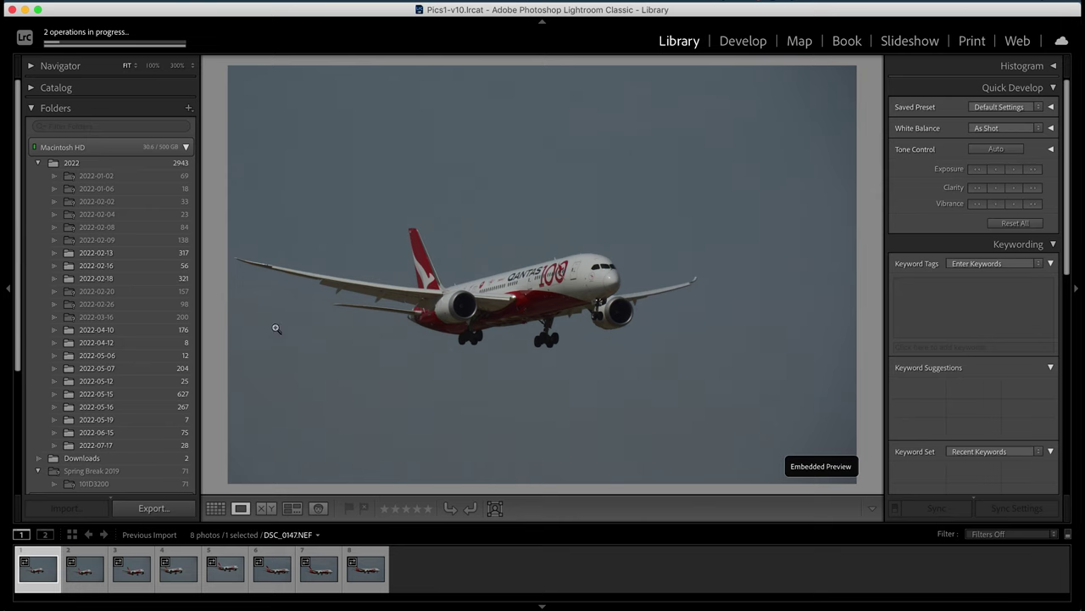
{"action": "left_click", "coordinate": [470, 304]}
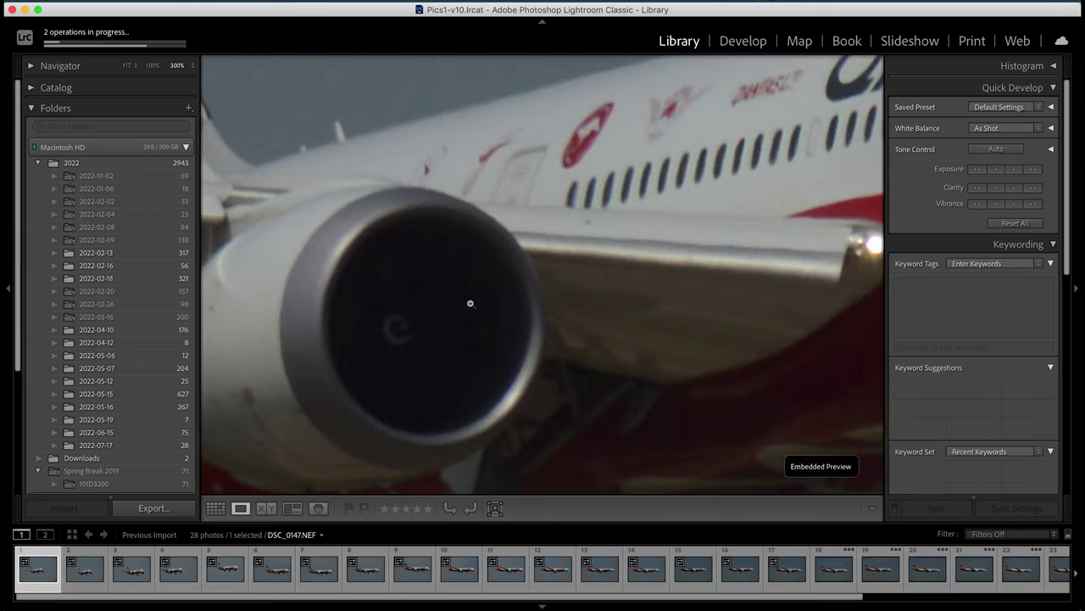
{"action": "left_click", "coordinate": [469, 302]}
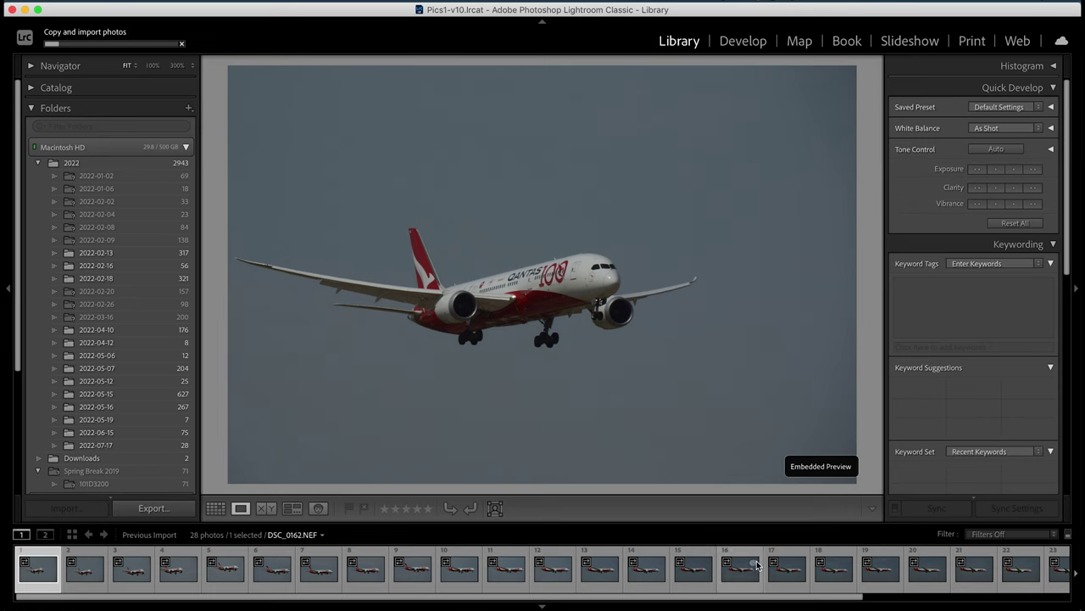
{"action": "scroll", "coordinate": [758, 566], "scroll_direction": "right", "scroll_amount": 5}
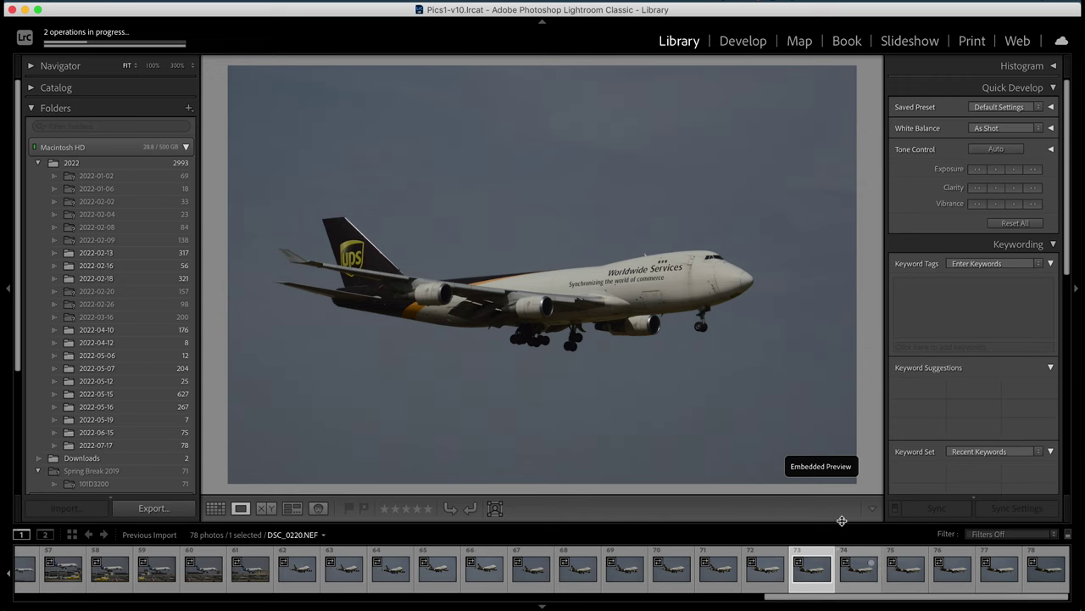
{"action": "left_click", "coordinate": [642, 318]}
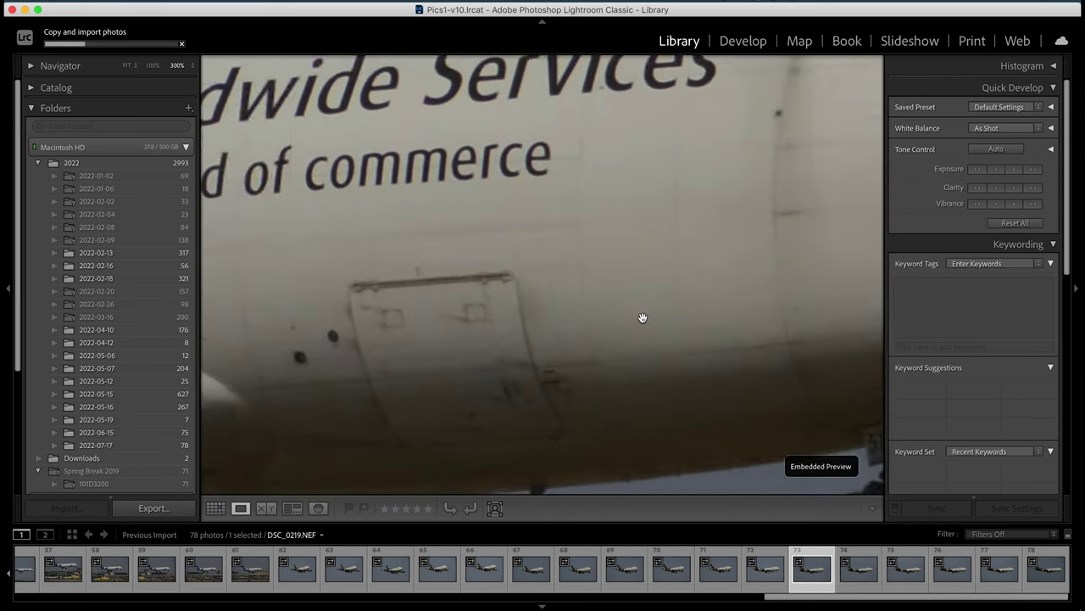
{"action": "scroll", "coordinate": [642, 318], "scroll_direction": "left", "scroll_amount": 10}
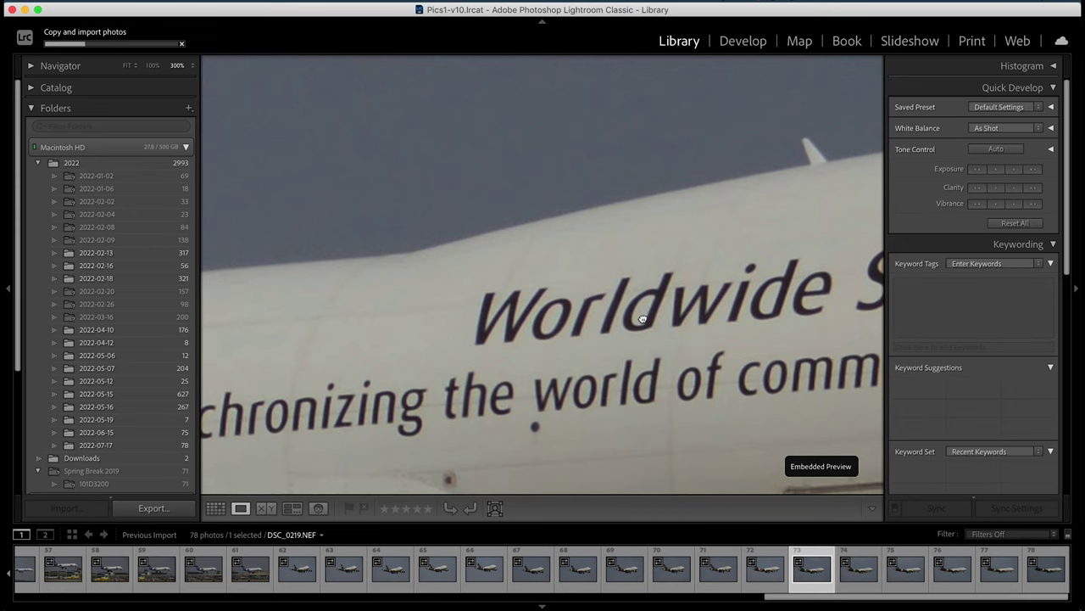
{"action": "left_click", "coordinate": [641, 318]}
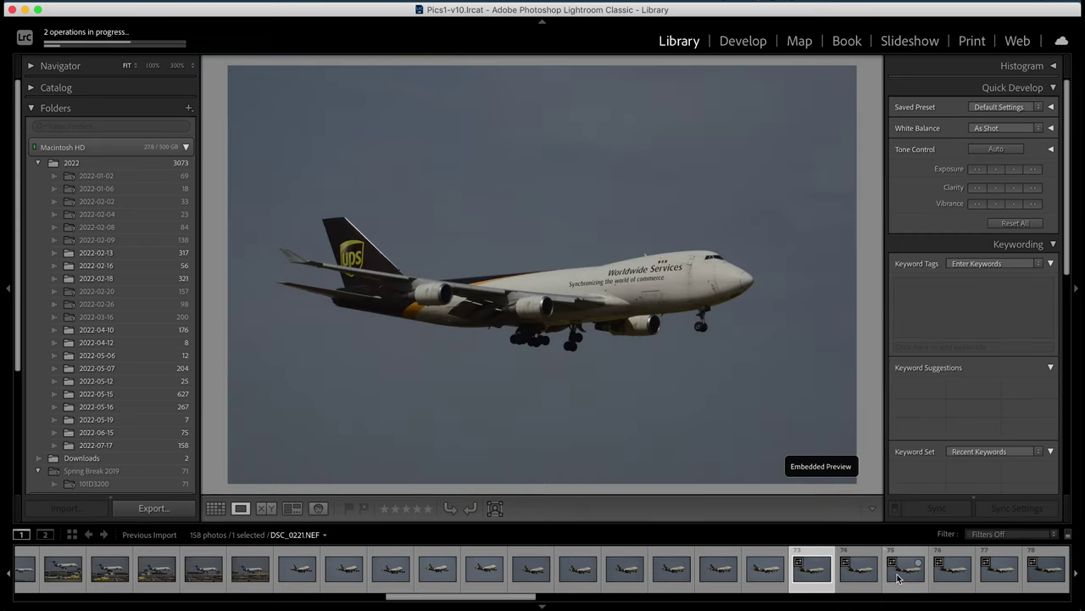
Open the American A319 photo and zoom in on its fuselage, then back out
{"action": "scroll", "coordinate": [901, 576], "scroll_direction": "down", "scroll_amount": 10}
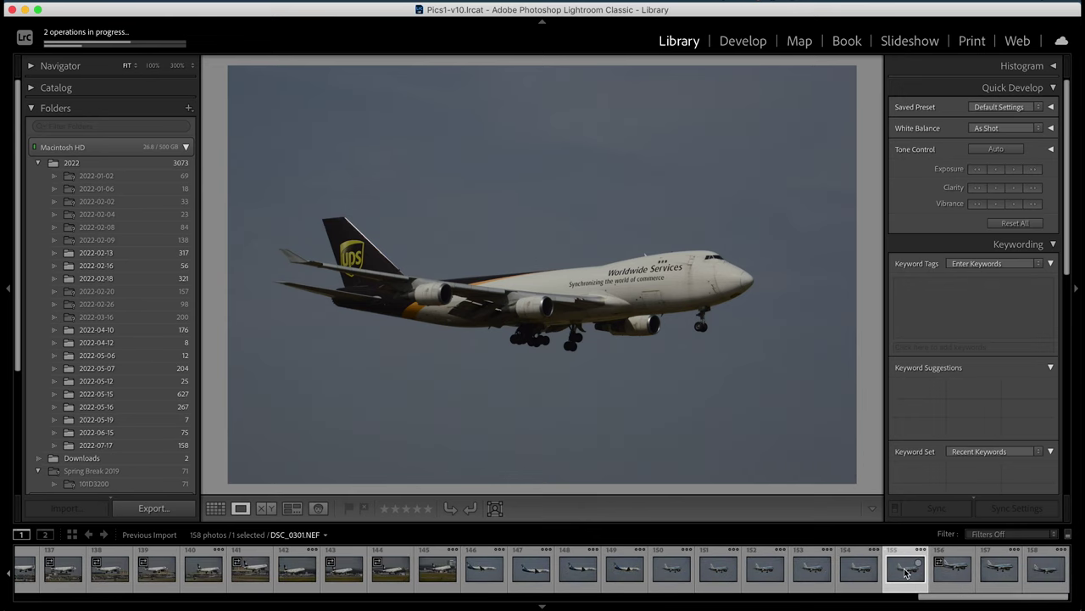
{"action": "left_click", "coordinate": [905, 573]}
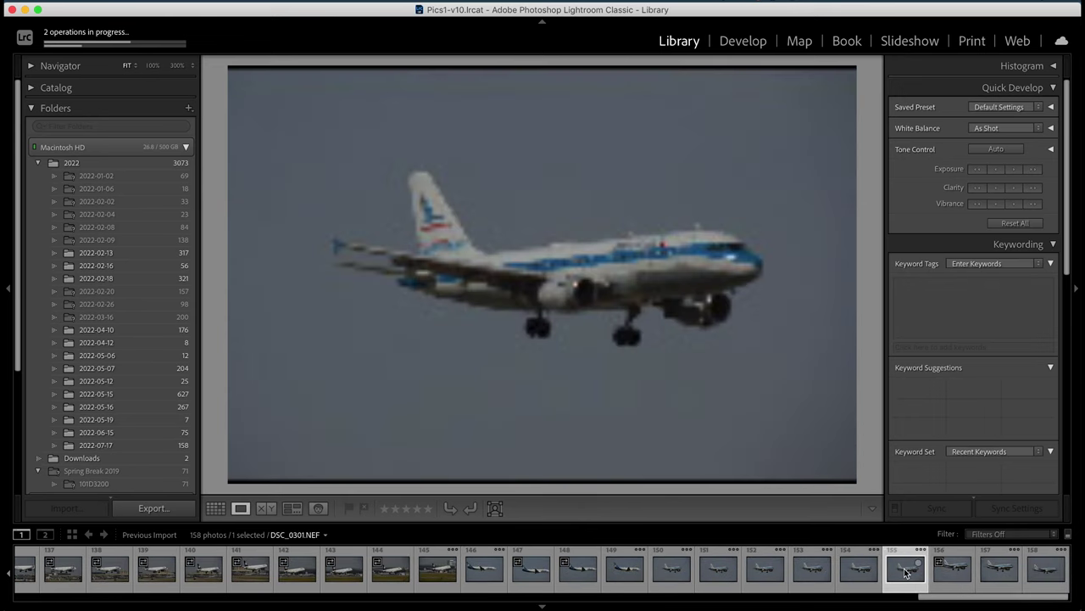
{"action": "left_click", "coordinate": [646, 269]}
{"action": "left_click", "coordinate": [646, 269]}
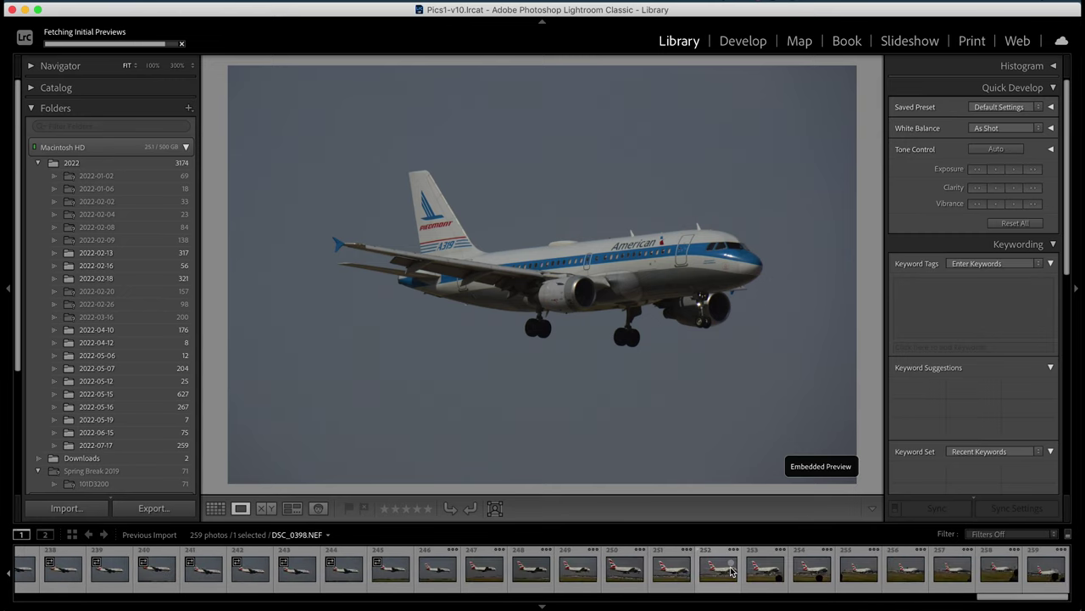
Zoom in on the British Airways A380 fuselage, including DSC_0395.NEF, then return to Fit
{"action": "left_click", "coordinate": [719, 572]}
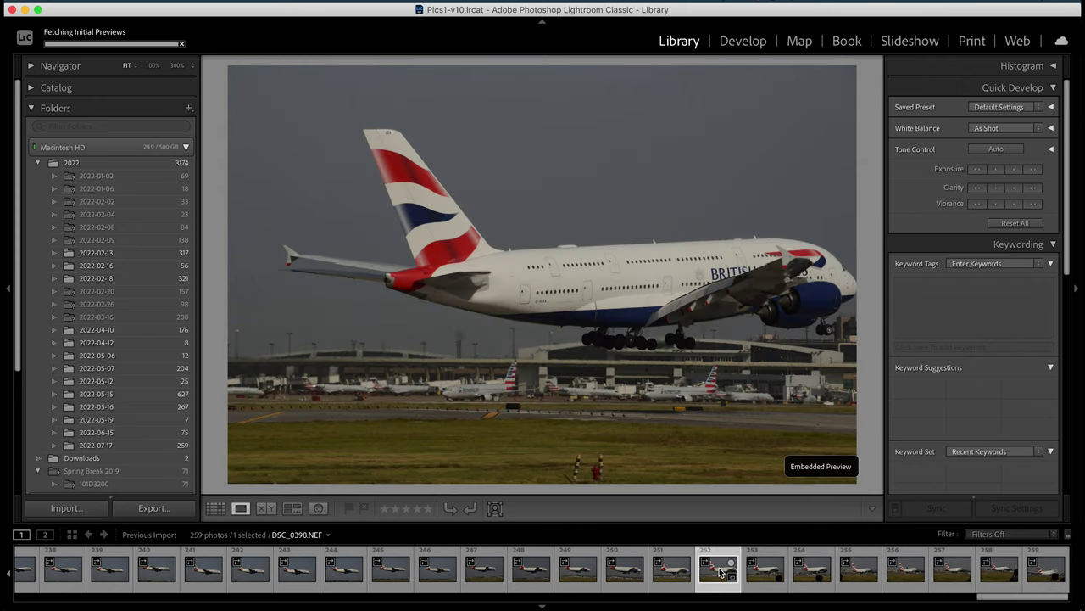
{"action": "left_click", "coordinate": [740, 263]}
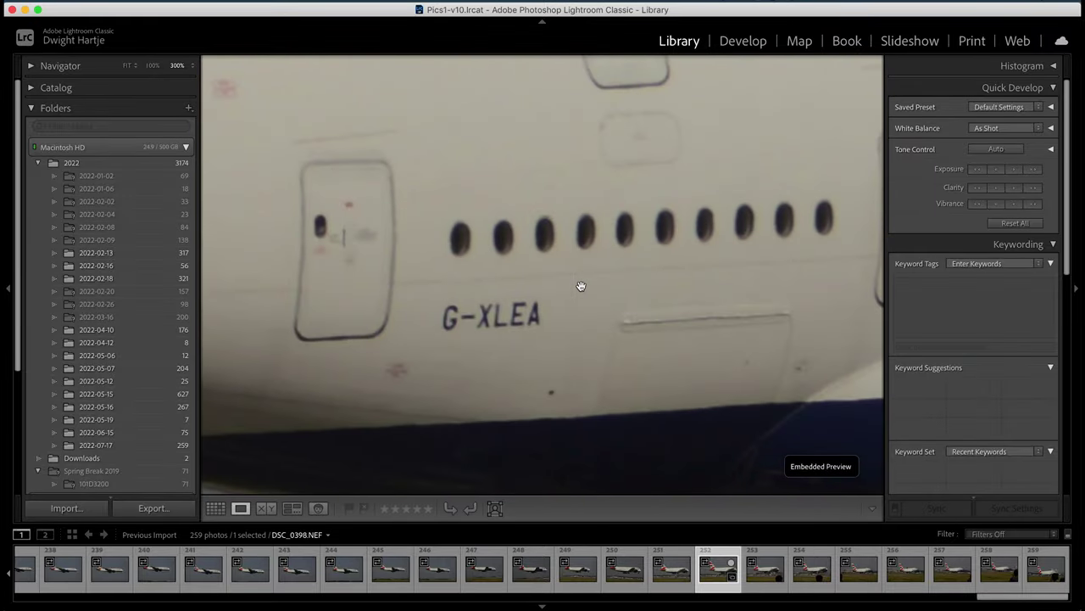
{"action": "left_click", "coordinate": [581, 287]}
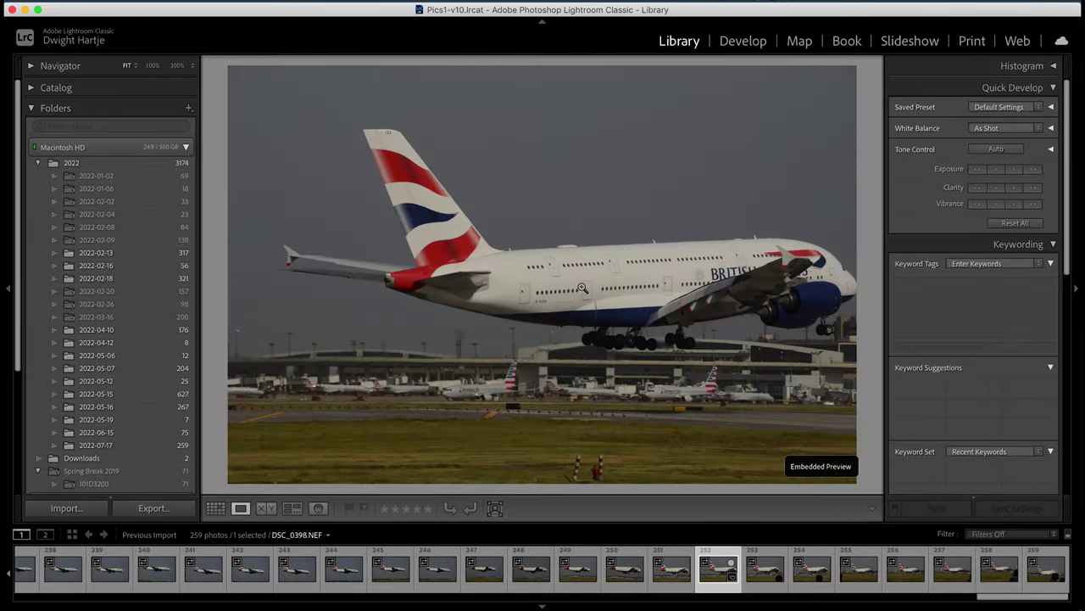
{"action": "left_click", "coordinate": [583, 574]}
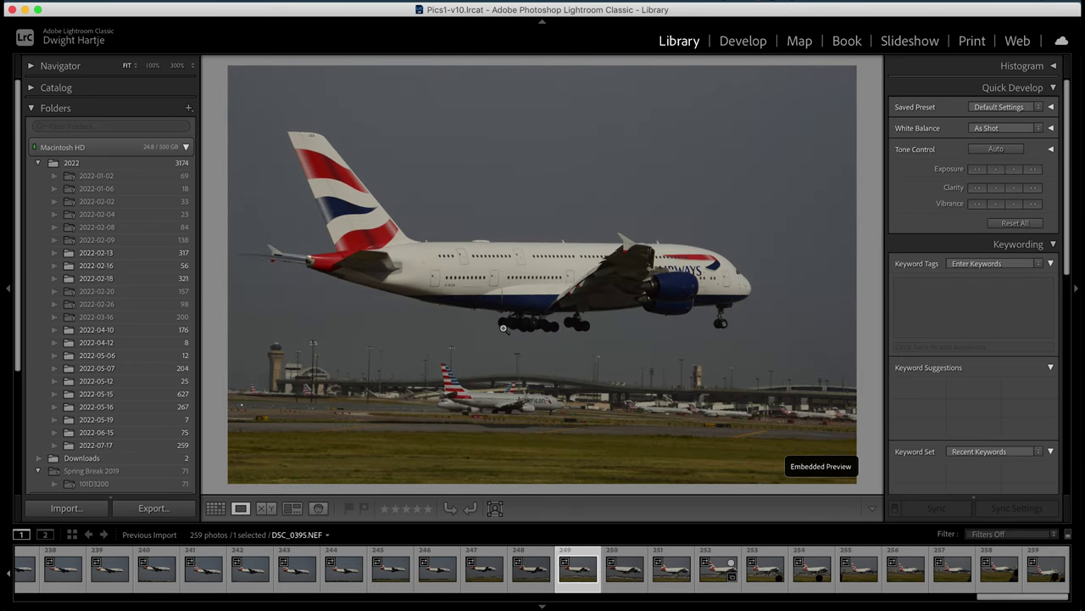
{"action": "left_click", "coordinate": [519, 306]}
{"action": "left_click", "coordinate": [517, 306]}
{"action": "left_click", "coordinate": [99, 604]}
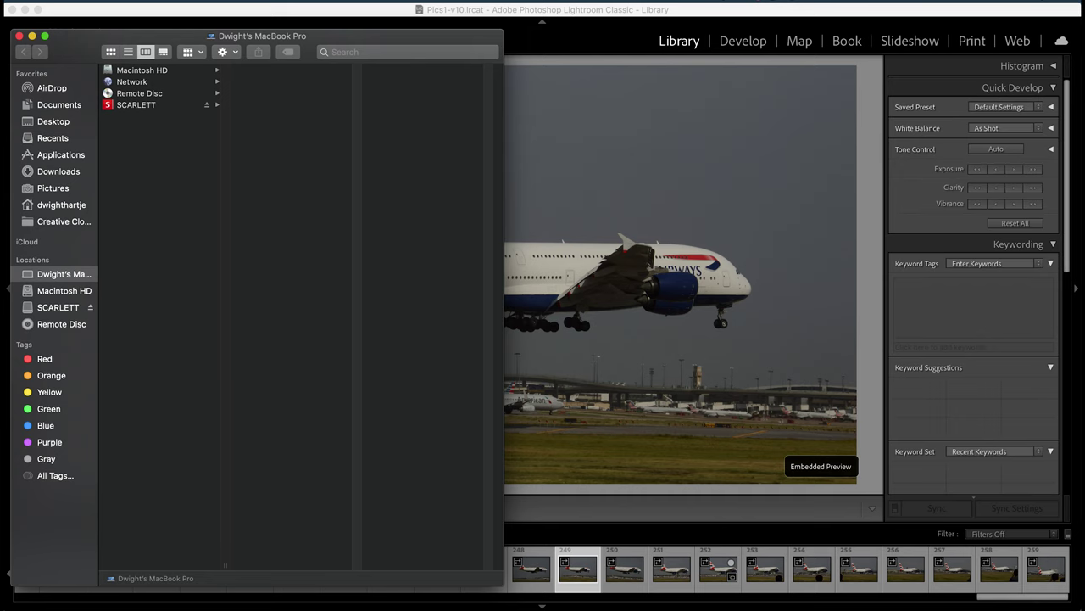
{"action": "left_click", "coordinate": [733, 510]}
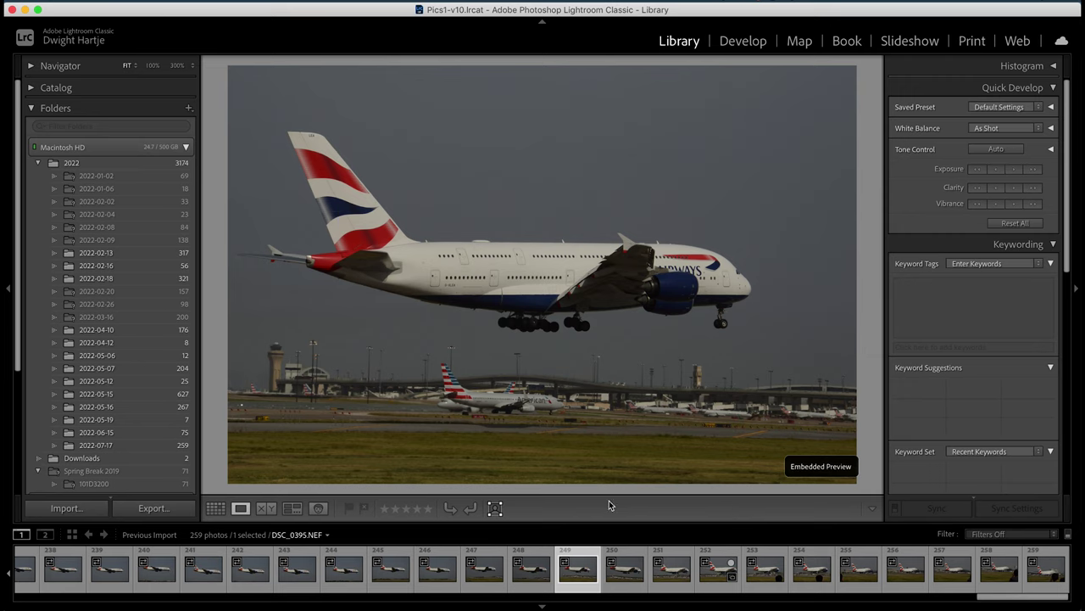
Select the Qantas 787 photo DSC_0153.NEF in the filmstrip and open it in Develop
{"action": "scroll", "coordinate": [354, 568], "scroll_direction": "up", "scroll_amount": 15}
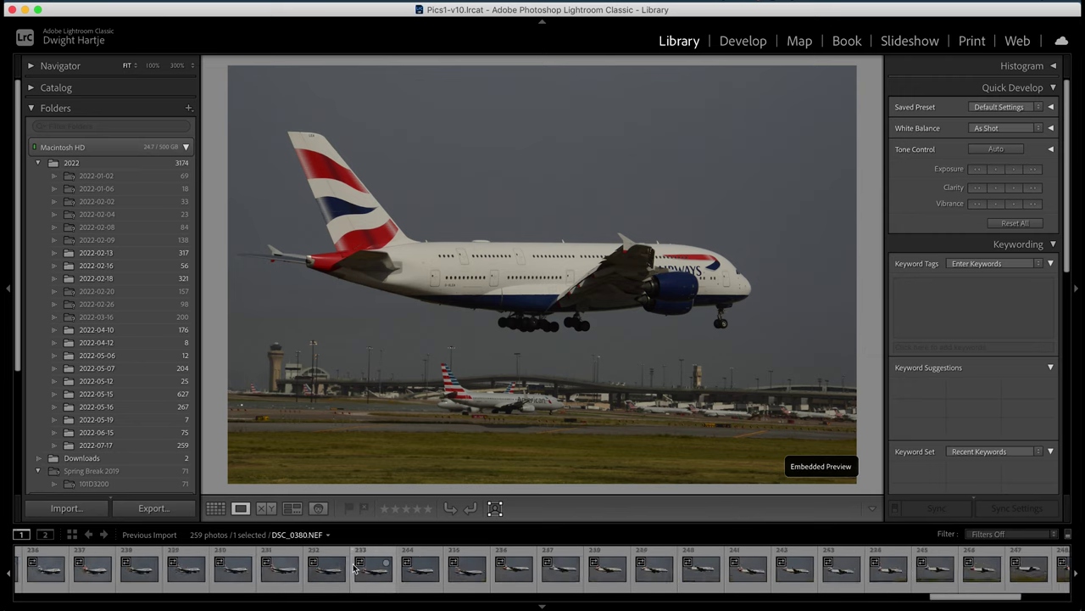
{"action": "scroll", "coordinate": [355, 568], "scroll_direction": "up", "scroll_amount": 5}
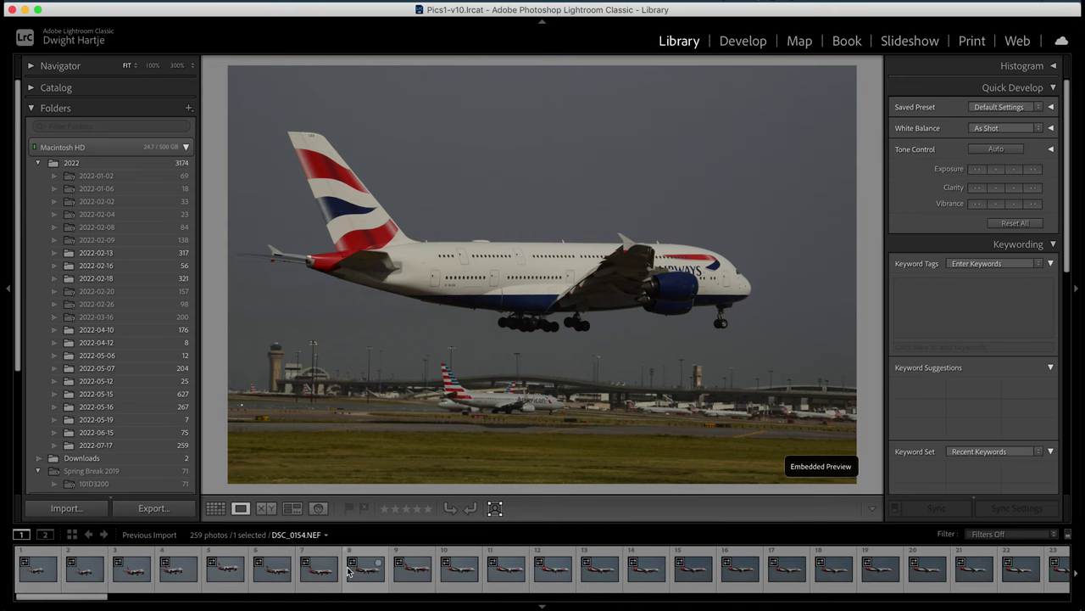
{"action": "left_click", "coordinate": [321, 573]}
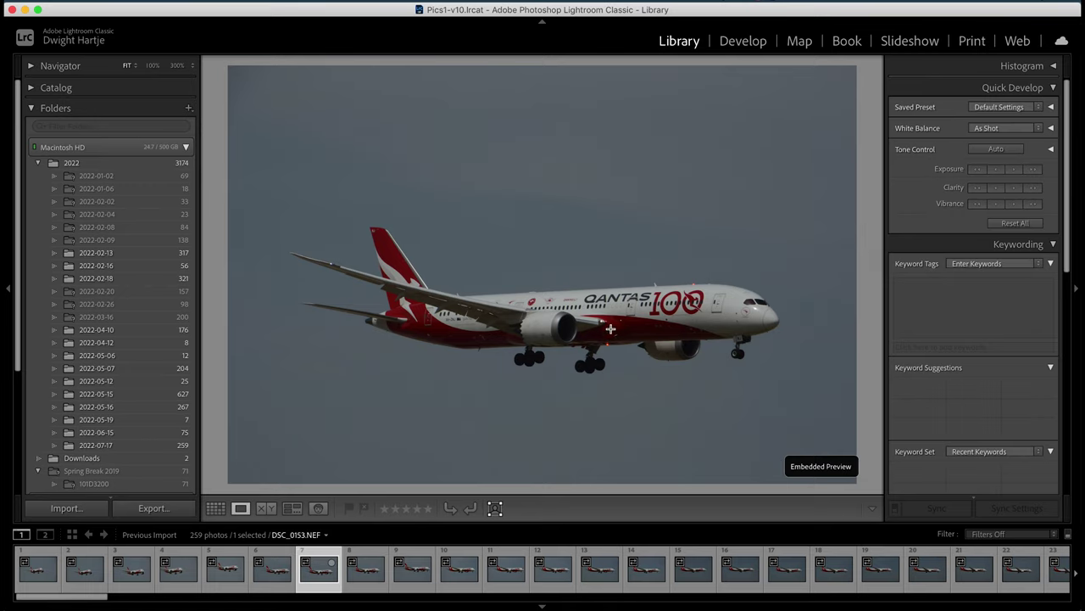
{"action": "left_click", "coordinate": [743, 42]}
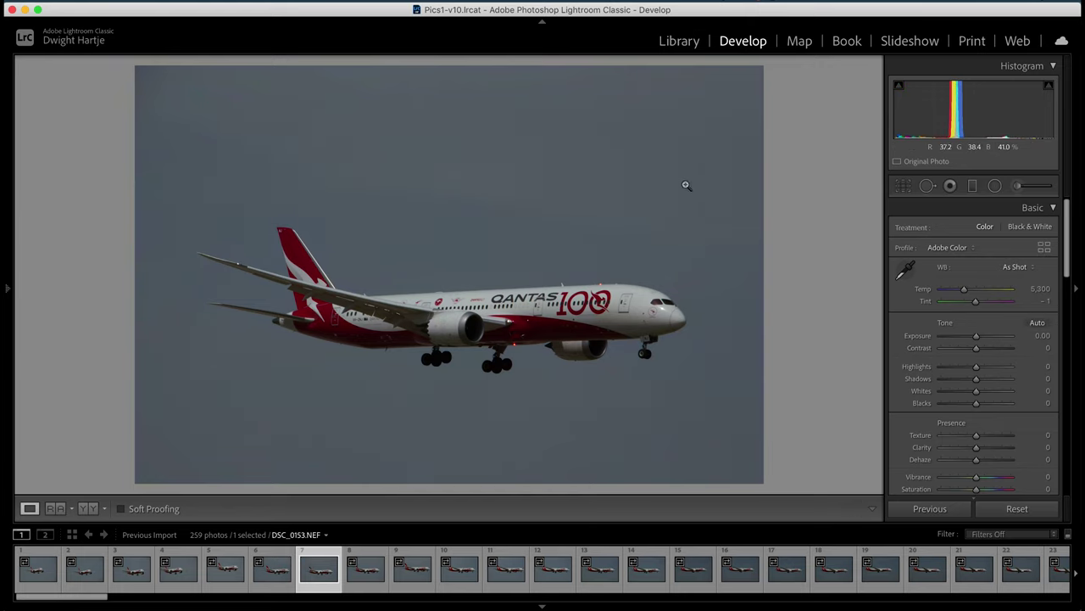
Inspect DSC_0153 up close, panning over the landing gear and the 100 logo
{"action": "scroll", "coordinate": [967, 290], "scroll_direction": "down", "scroll_amount": 1}
{"action": "scroll", "coordinate": [966, 290], "scroll_direction": "down", "scroll_amount": 15}
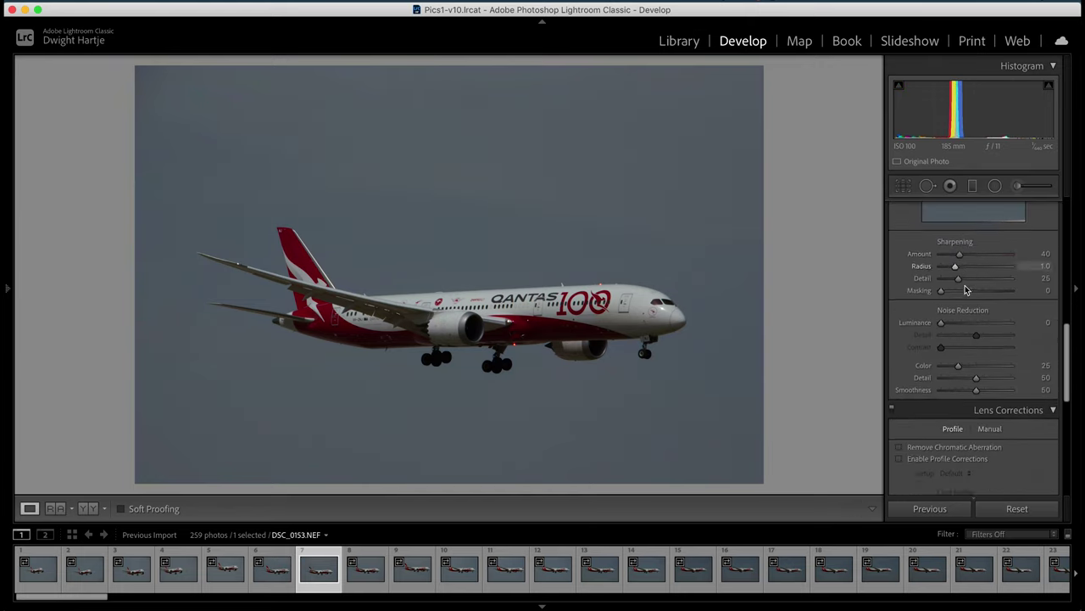
{"action": "scroll", "coordinate": [965, 290], "scroll_direction": "up", "scroll_amount": 15}
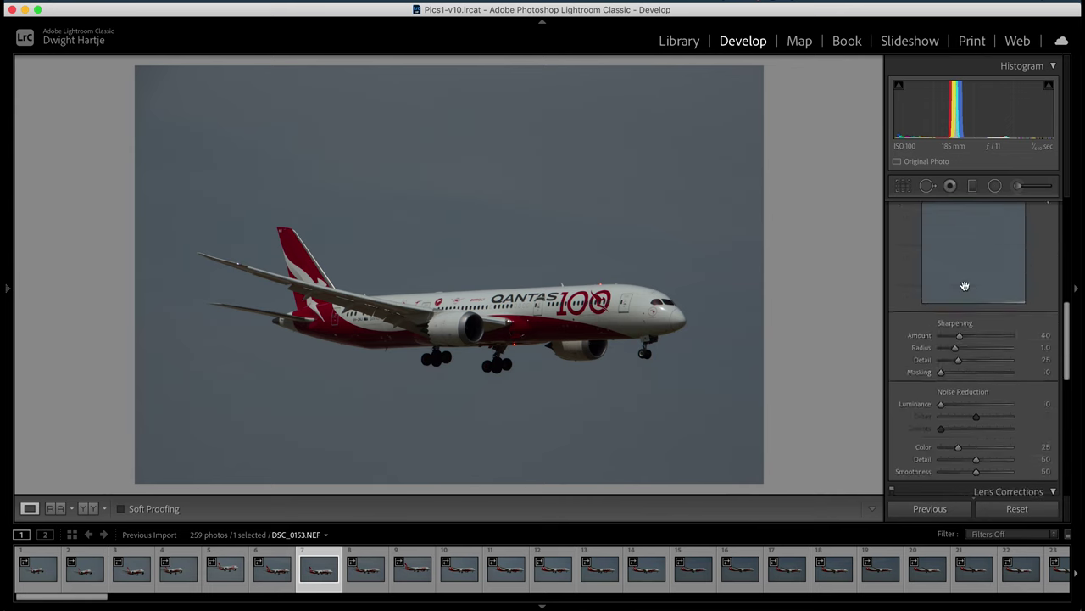
{"action": "left_click", "coordinate": [645, 356]}
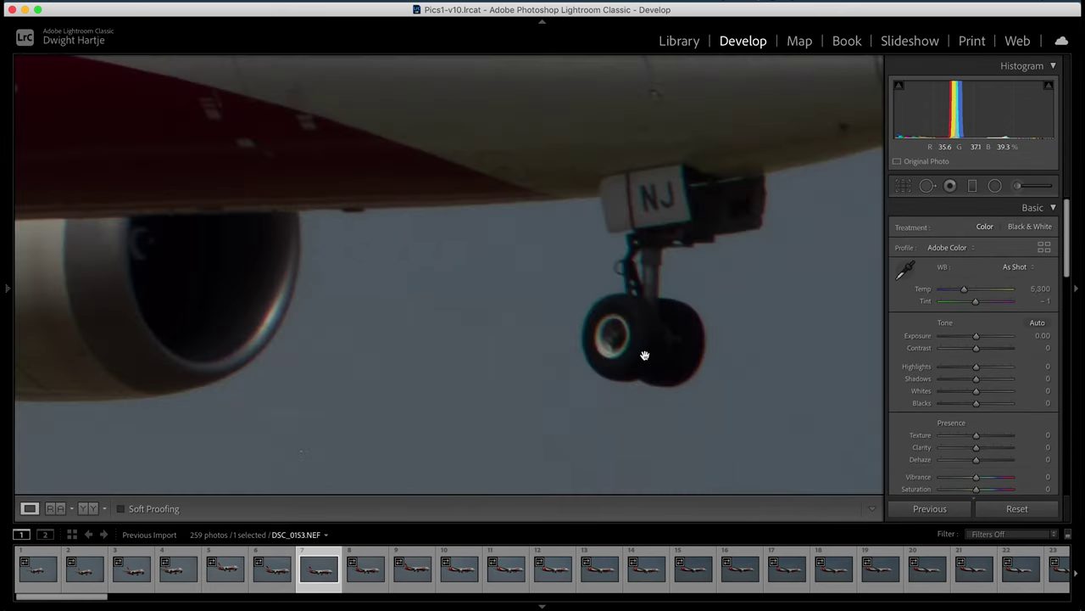
{"action": "scroll", "coordinate": [644, 357], "scroll_direction": "left", "scroll_amount": 10}
{"action": "scroll", "coordinate": [644, 355], "scroll_direction": "left", "scroll_amount": 15}
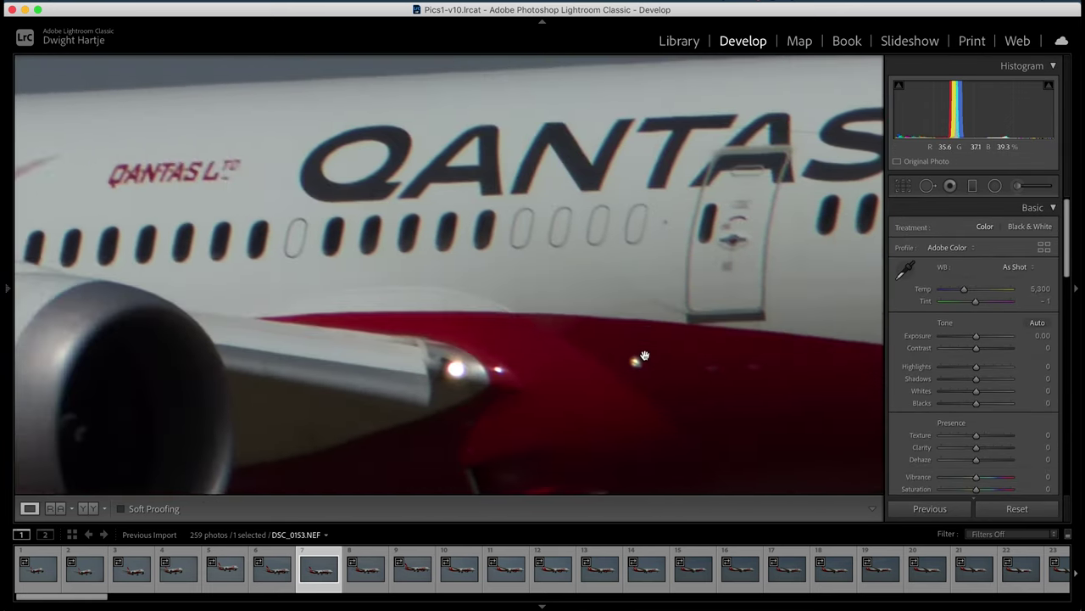
{"action": "scroll", "coordinate": [644, 355], "scroll_direction": "left", "scroll_amount": 8}
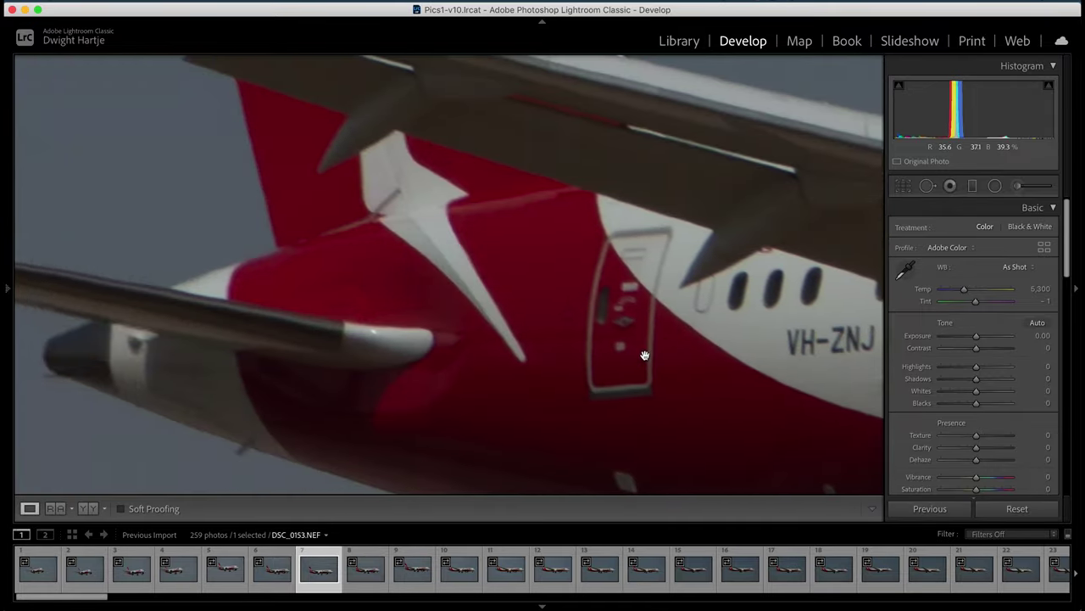
{"action": "scroll", "coordinate": [644, 355], "scroll_direction": "right", "scroll_amount": 20}
{"action": "scroll", "coordinate": [645, 355], "scroll_direction": "right", "scroll_amount": 10}
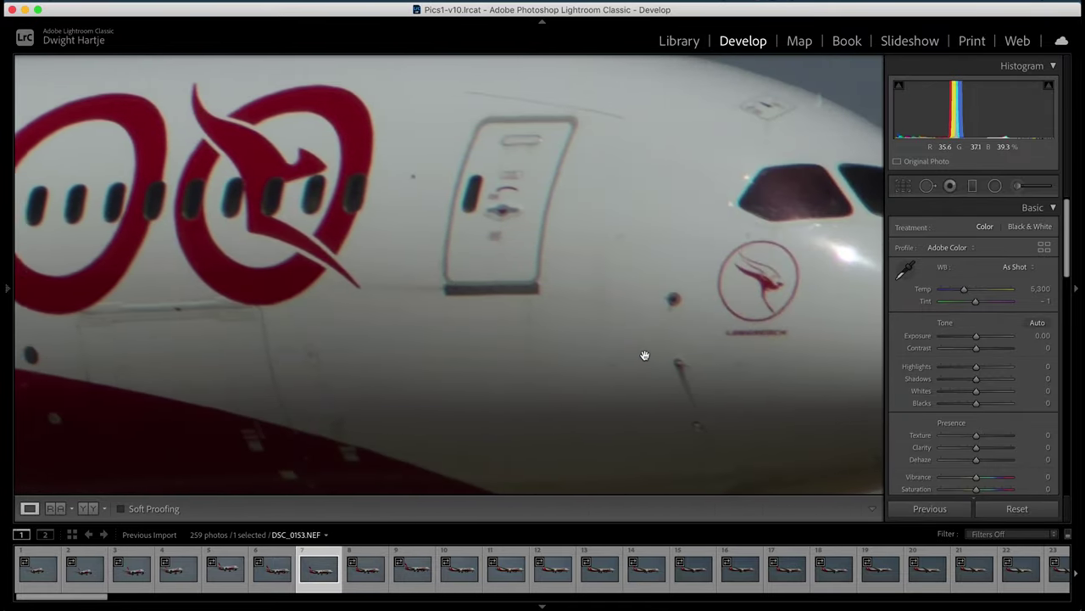
{"action": "left_click", "coordinate": [646, 357]}
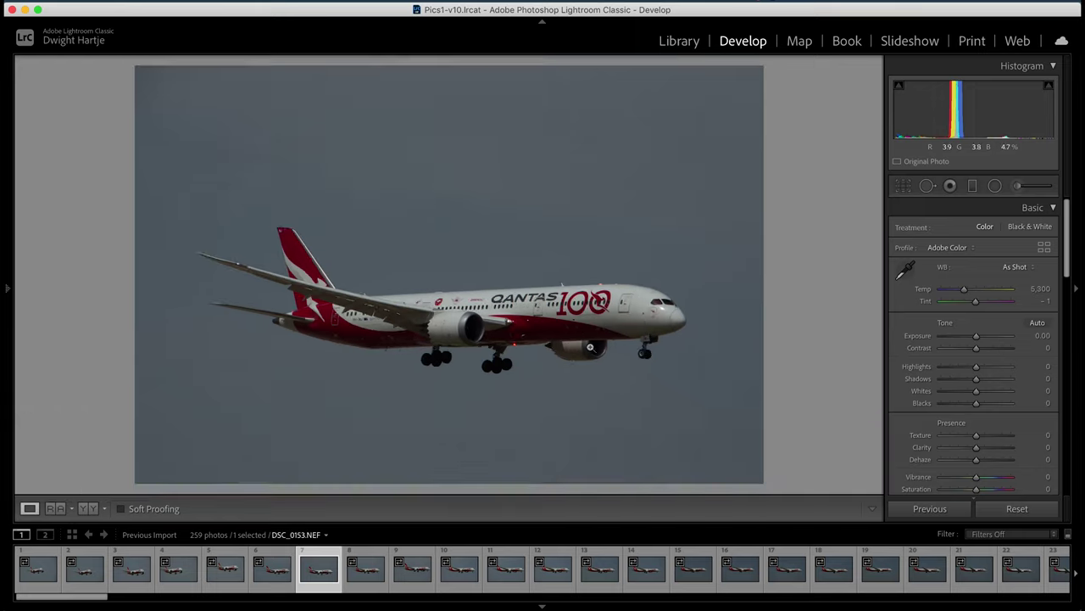
{"action": "left_click", "coordinate": [587, 322]}
{"action": "scroll", "coordinate": [590, 318], "scroll_direction": "up", "scroll_amount": 3}
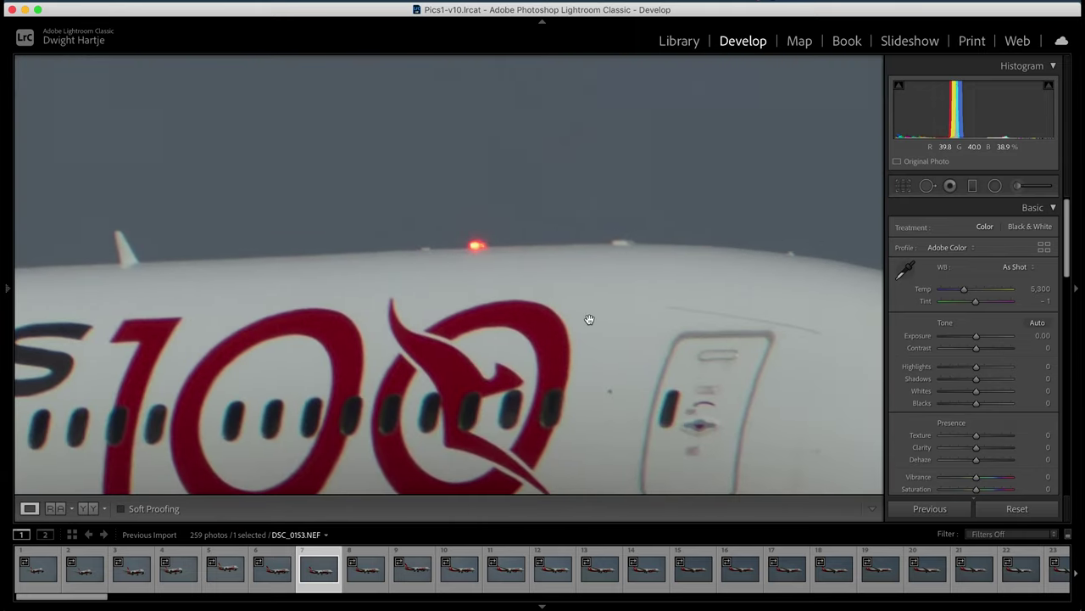
{"action": "scroll", "coordinate": [589, 319], "scroll_direction": "down", "scroll_amount": 15}
{"action": "scroll", "coordinate": [589, 319], "scroll_direction": "up", "scroll_amount": 10}
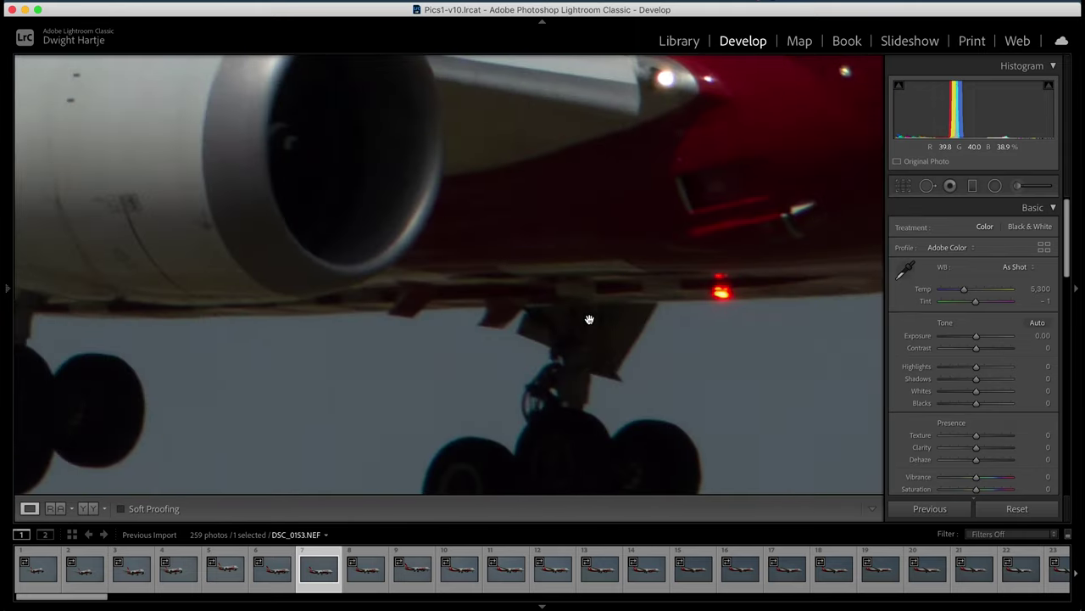
{"action": "scroll", "coordinate": [590, 319], "scroll_direction": "right", "scroll_amount": 5}
{"action": "scroll", "coordinate": [589, 319], "scroll_direction": "down", "scroll_amount": 5}
{"action": "scroll", "coordinate": [590, 319], "scroll_direction": "left", "scroll_amount": 2}
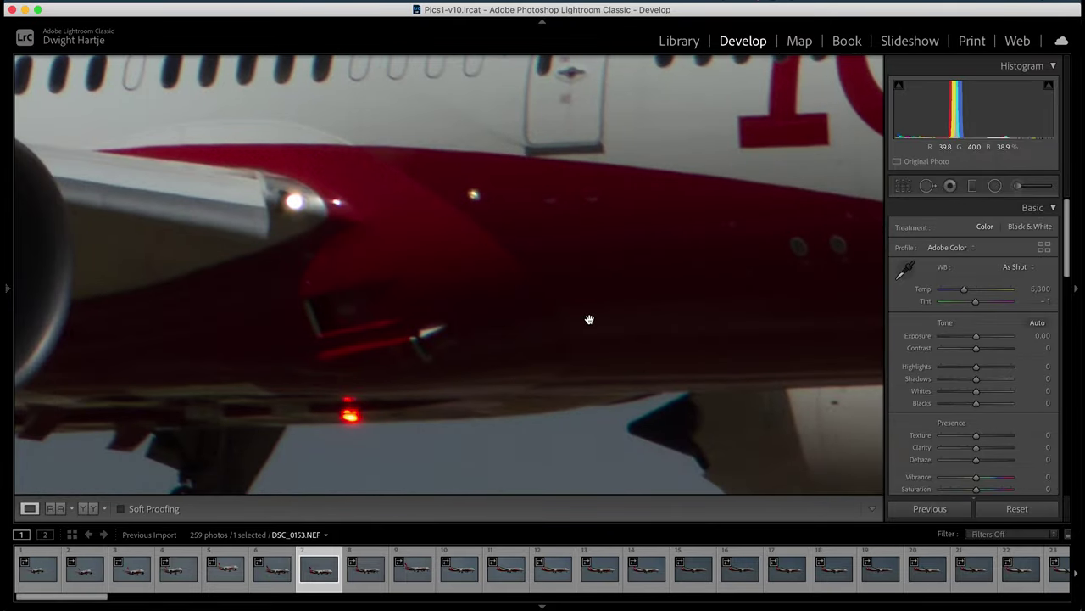
{"action": "scroll", "coordinate": [589, 319], "scroll_direction": "up", "scroll_amount": 10}
{"action": "scroll", "coordinate": [589, 319], "scroll_direction": "right", "scroll_amount": 8}
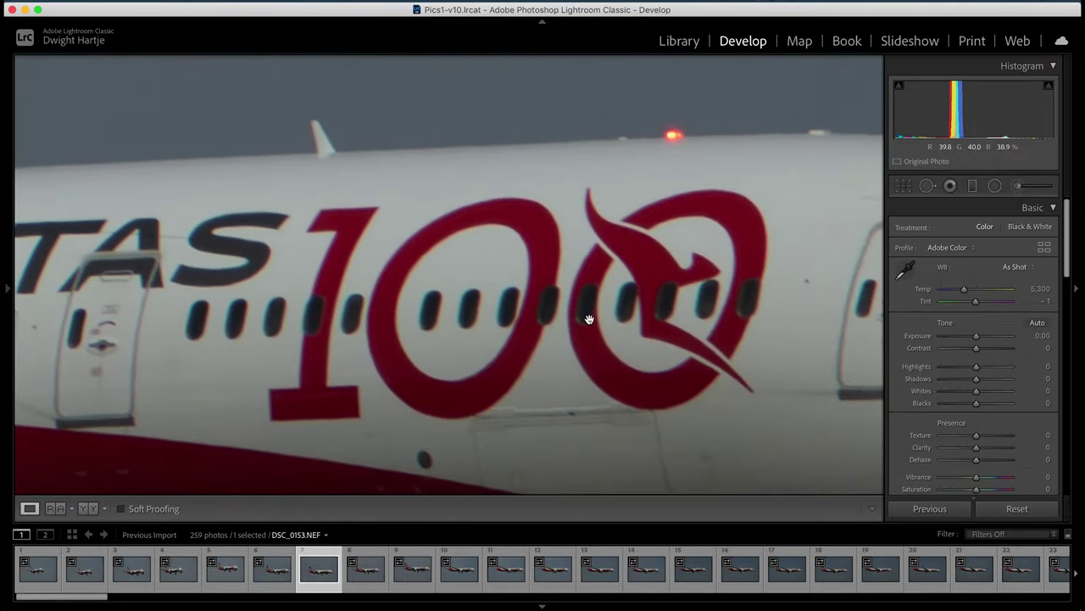
{"action": "scroll", "coordinate": [589, 319], "scroll_direction": "left", "scroll_amount": 8}
{"action": "scroll", "coordinate": [589, 319], "scroll_direction": "down", "scroll_amount": 6}
{"action": "left_click", "coordinate": [589, 319]}
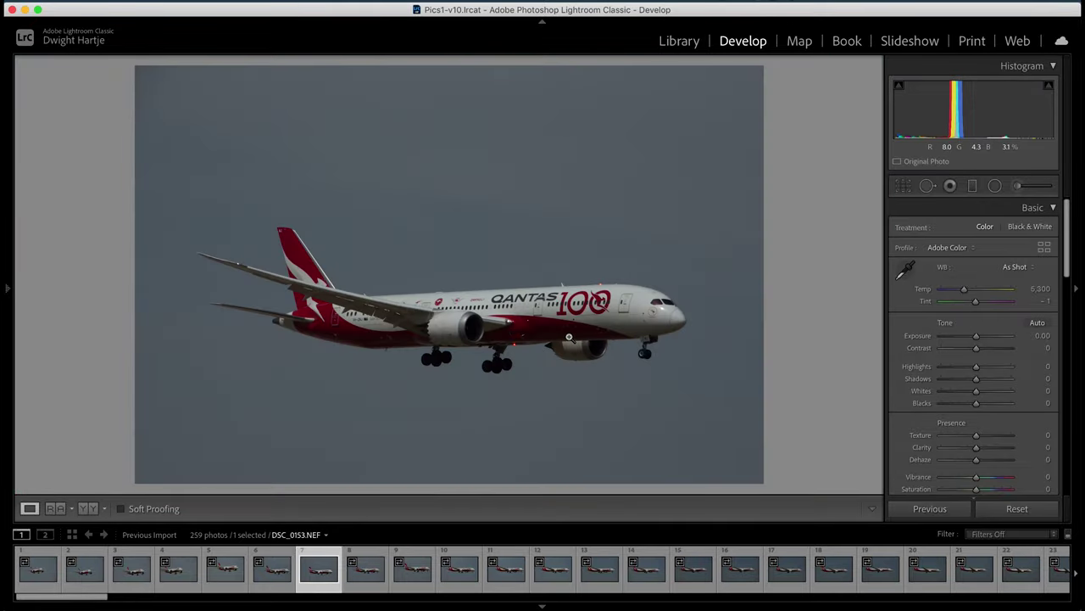
Step through DSC_0154 to DSC_0155, checking sharpness, and return to the full view
{"action": "key", "text": "Right"}
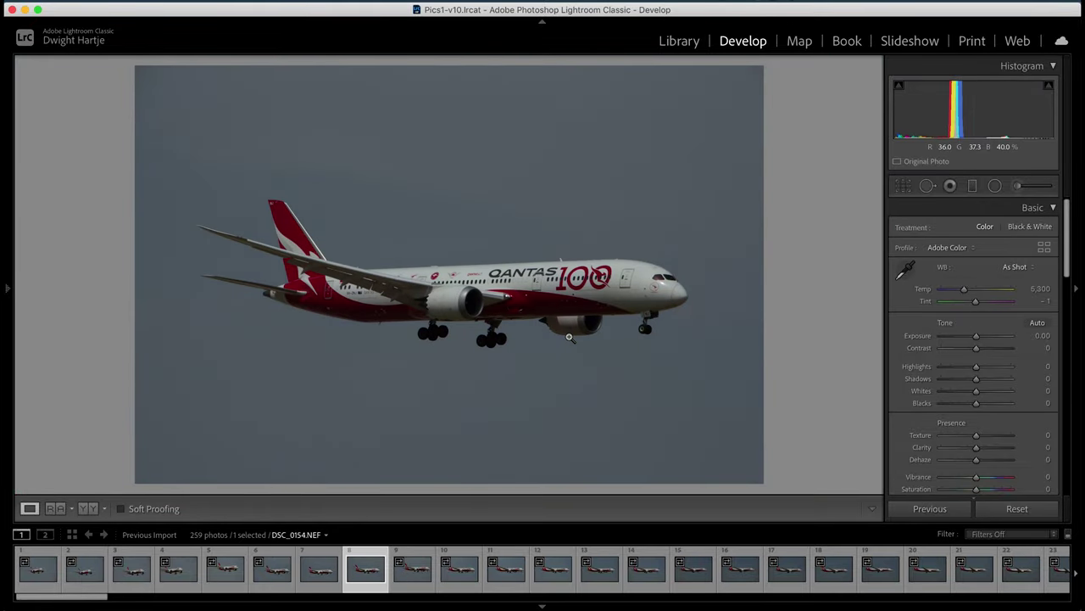
{"action": "left_click", "coordinate": [585, 250]}
{"action": "scroll", "coordinate": [576, 284], "scroll_direction": "down", "scroll_amount": 5}
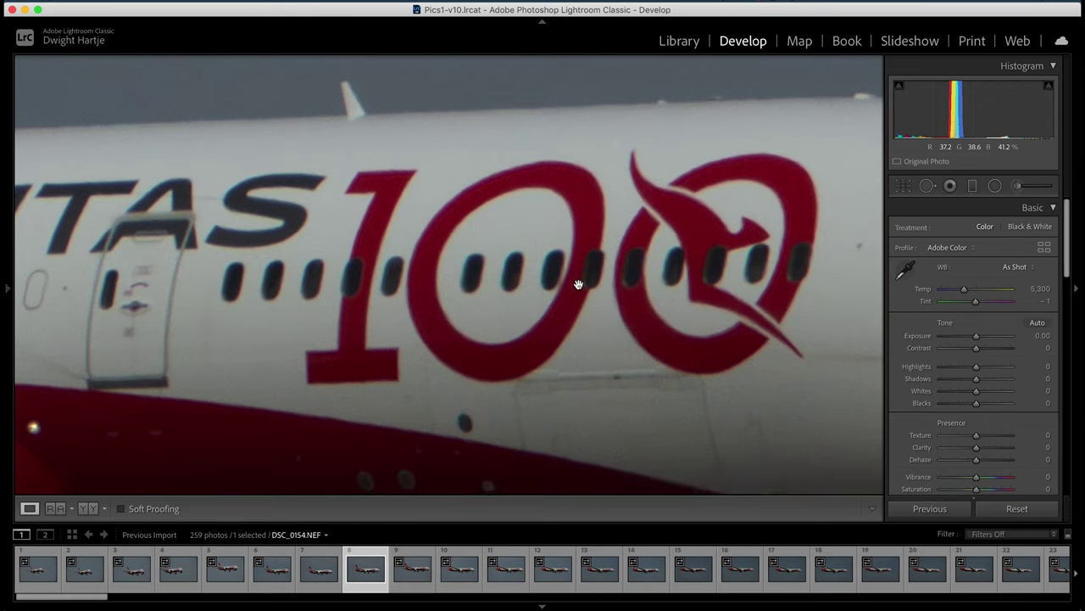
{"action": "key", "text": "Right"}
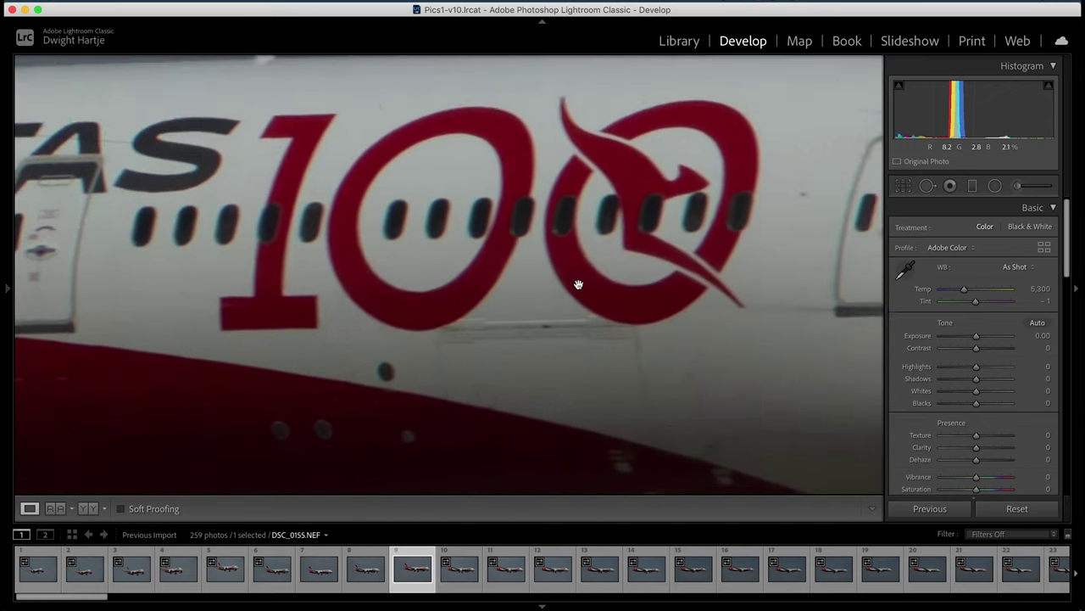
{"action": "scroll", "coordinate": [578, 285], "scroll_direction": "left", "scroll_amount": 10}
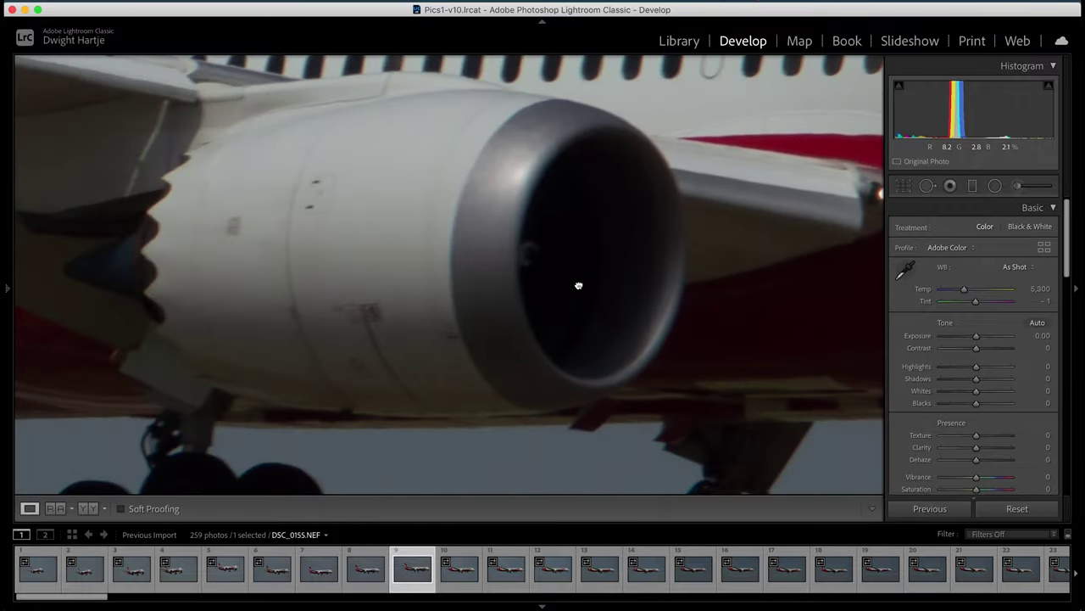
{"action": "left_click", "coordinate": [578, 285]}
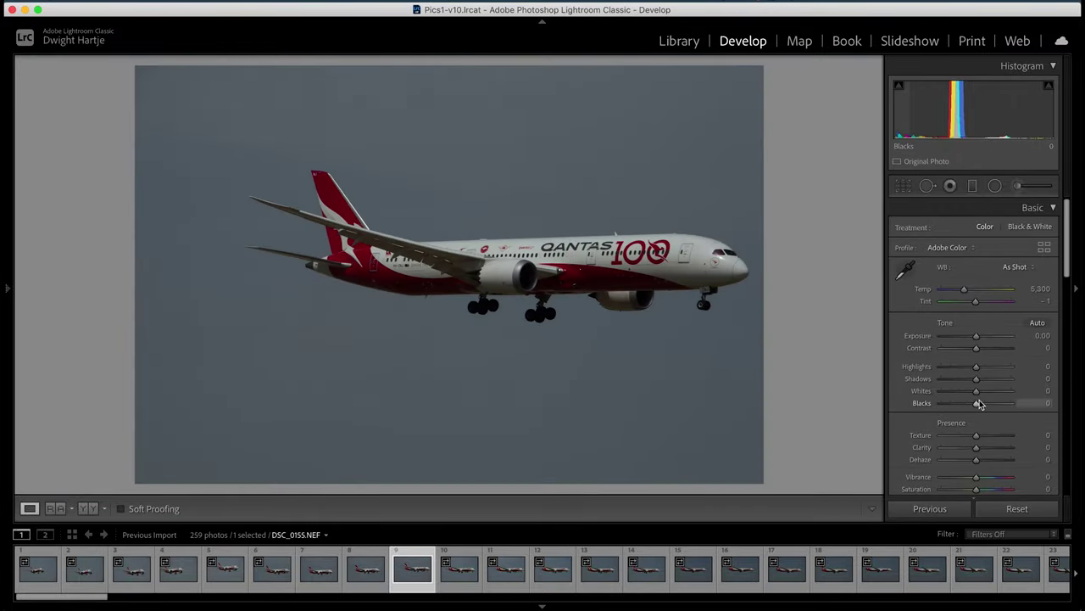
Enable lens profile corrections on DSC_0155
{"action": "scroll", "coordinate": [980, 404], "scroll_direction": "down", "scroll_amount": 15}
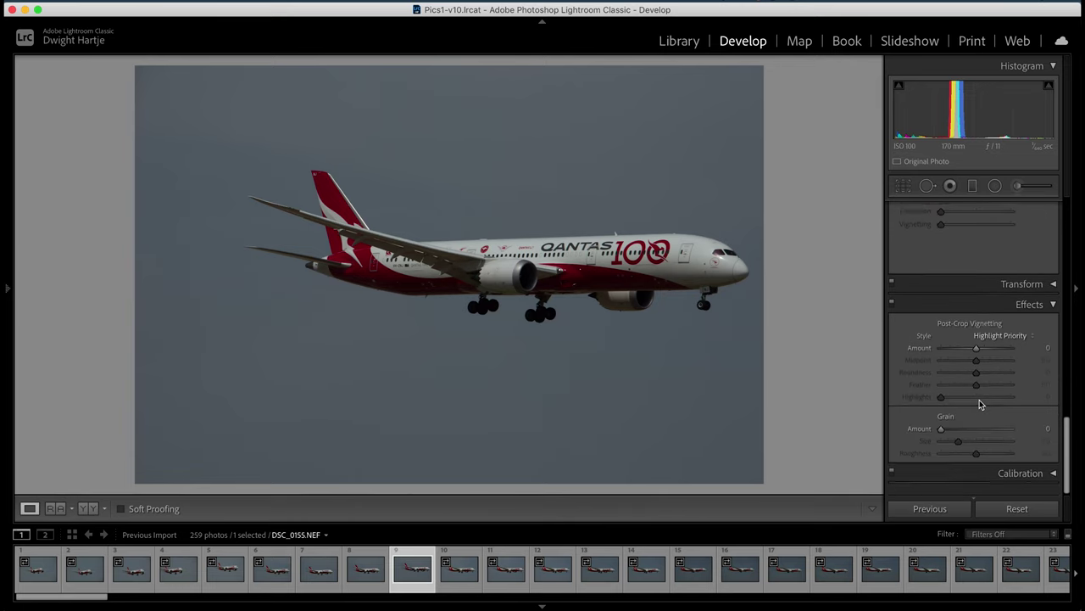
{"action": "scroll", "coordinate": [980, 404], "scroll_direction": "up", "scroll_amount": 4}
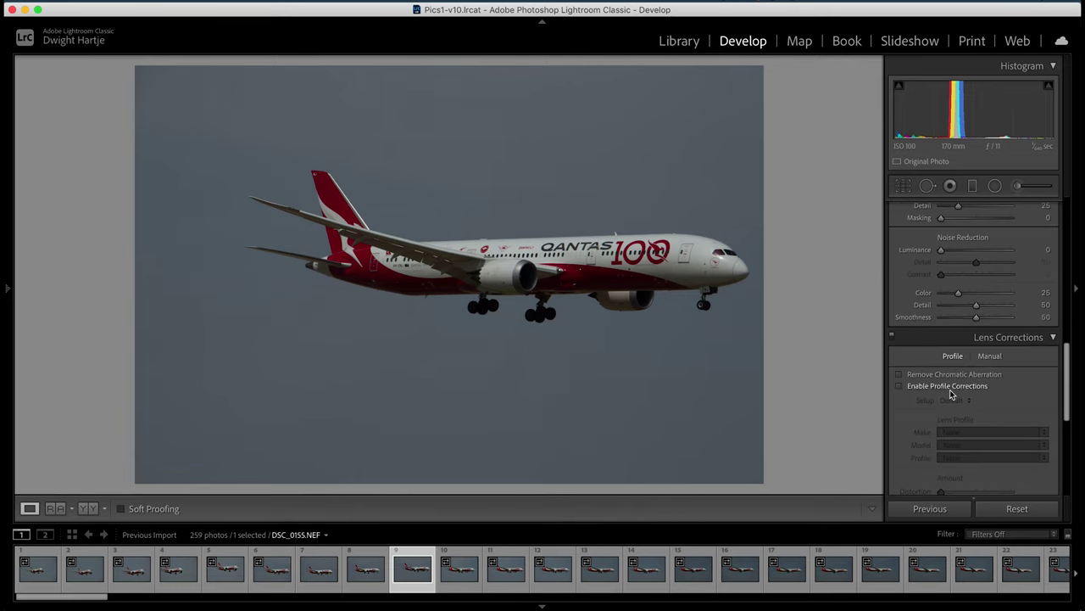
{"action": "left_click", "coordinate": [950, 386]}
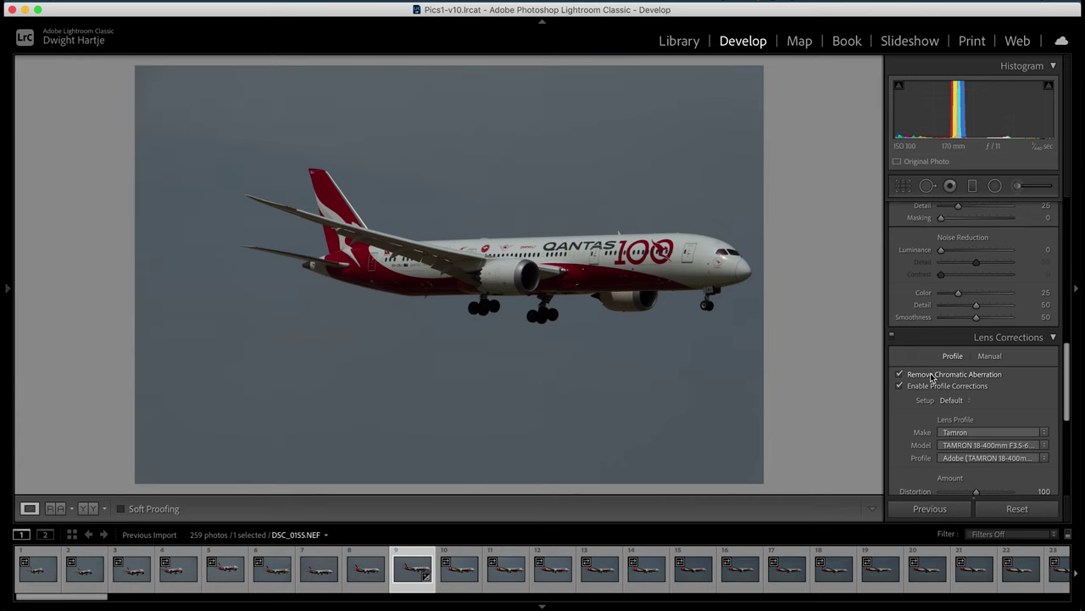
Tighten the crop from the left, shift the plane slightly lower, and apply it
{"action": "scroll", "coordinate": [933, 377], "scroll_direction": "up", "scroll_amount": 3}
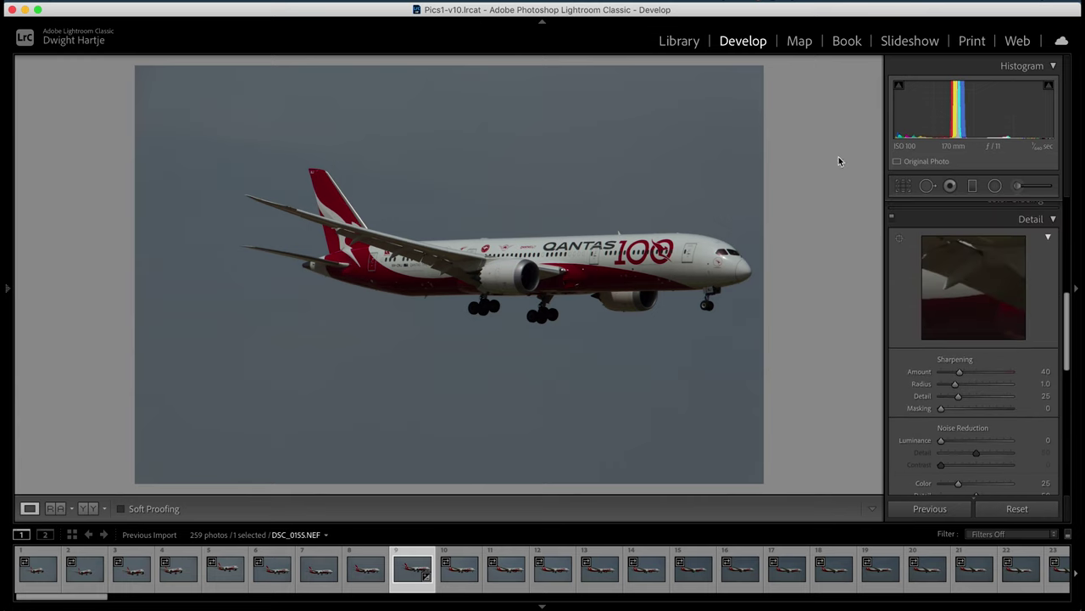
{"action": "left_click", "coordinate": [903, 185]}
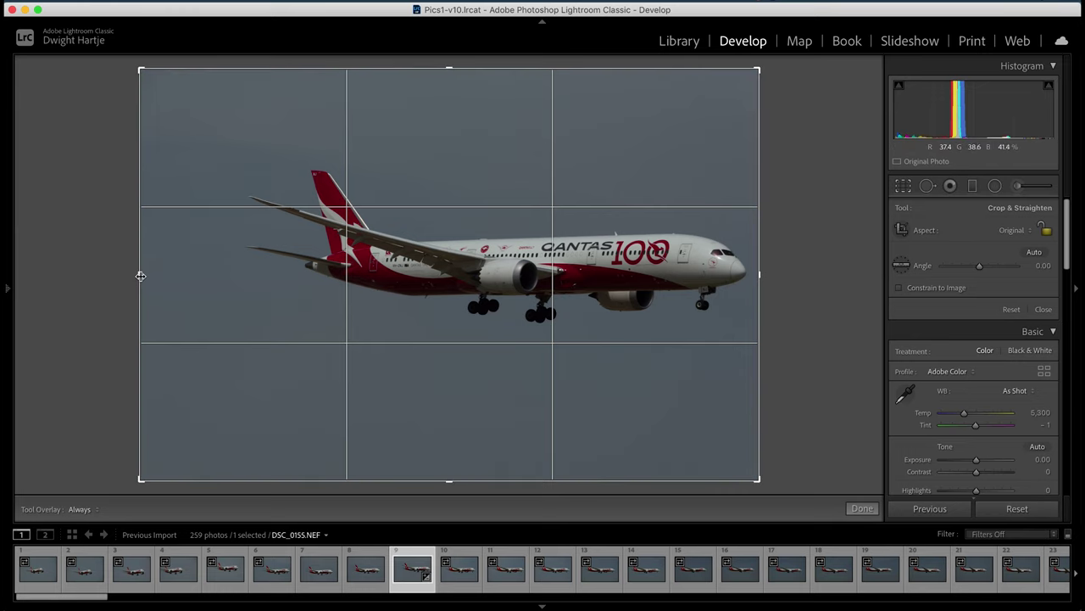
{"action": "left_click_drag", "start_coordinate": [141, 275], "coordinate": [187, 273]}
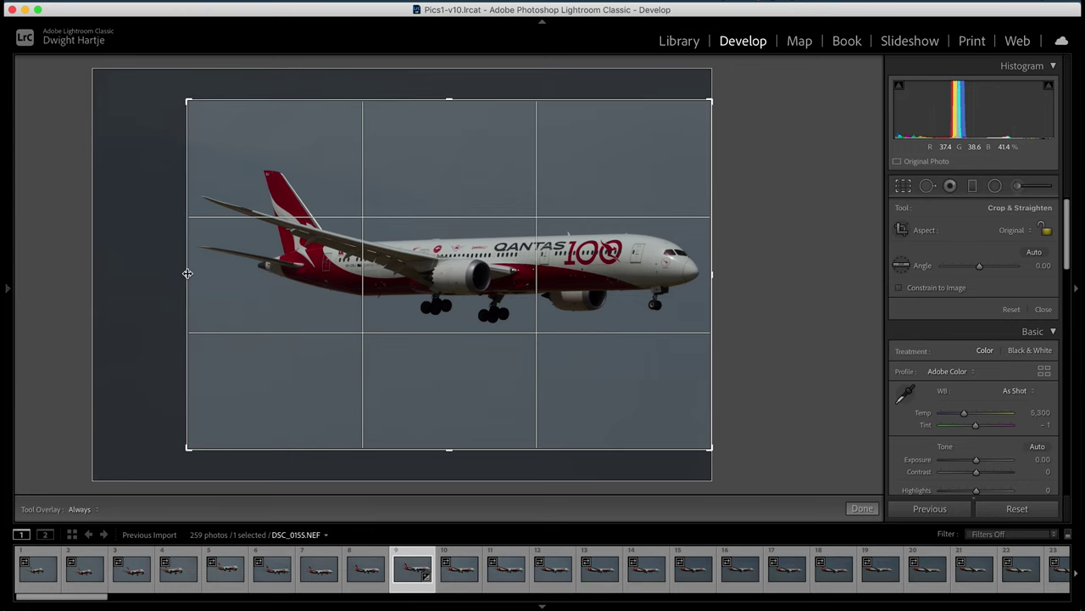
{"action": "left_click_drag", "start_coordinate": [407, 269], "coordinate": [411, 277]}
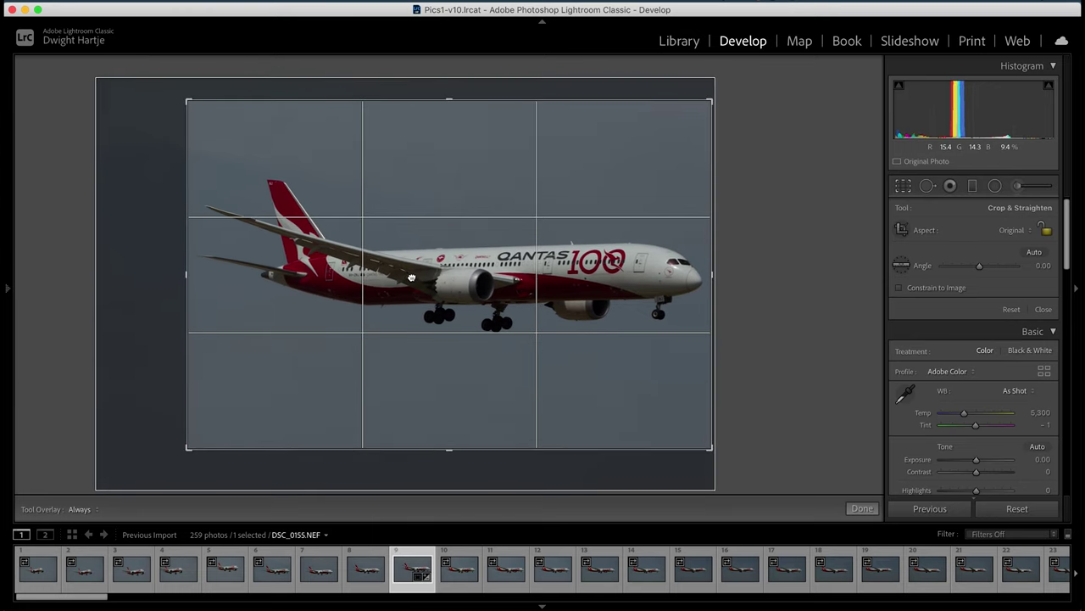
{"action": "key", "text": "Return"}
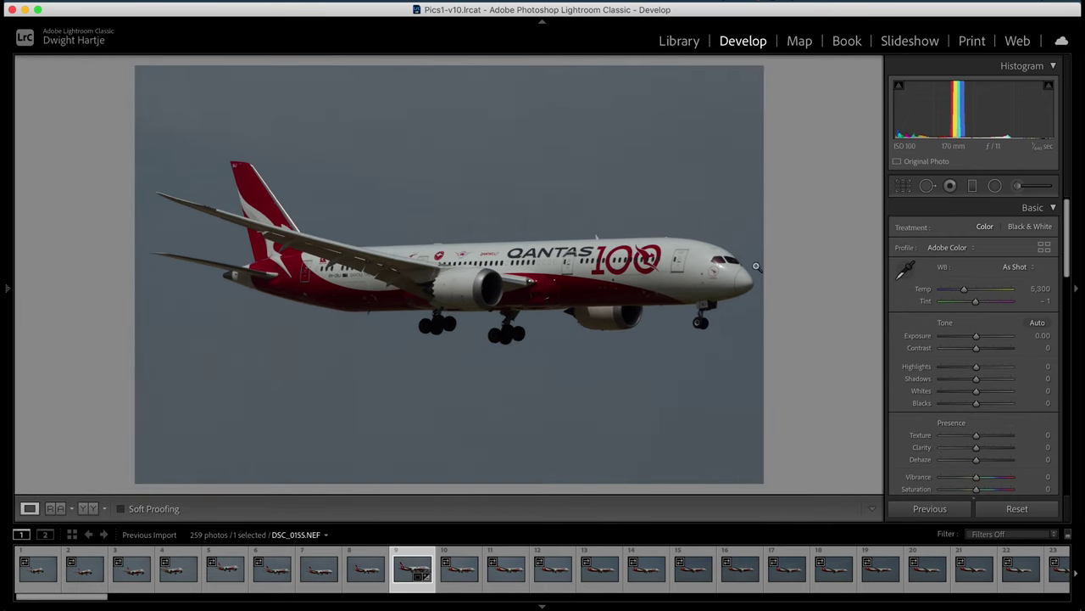
Zoom in 1:1 on DSC_0155's 100 logo, pan around, then return to the full view
{"action": "left_click", "coordinate": [653, 279]}
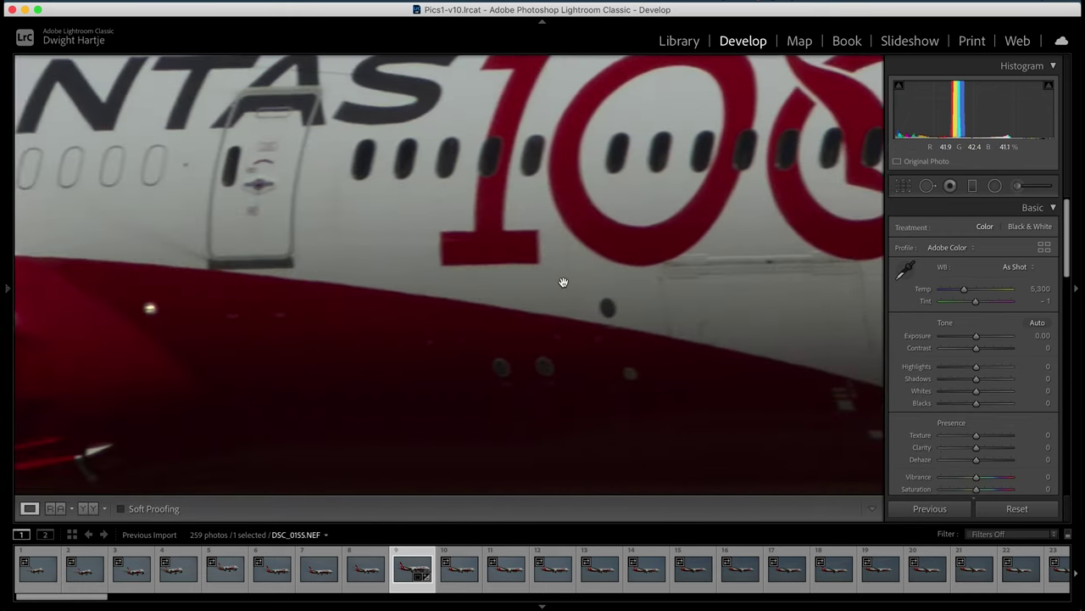
{"action": "scroll", "coordinate": [563, 282], "scroll_direction": "up", "scroll_amount": 2}
{"action": "scroll", "coordinate": [563, 281], "scroll_direction": "right", "scroll_amount": 10}
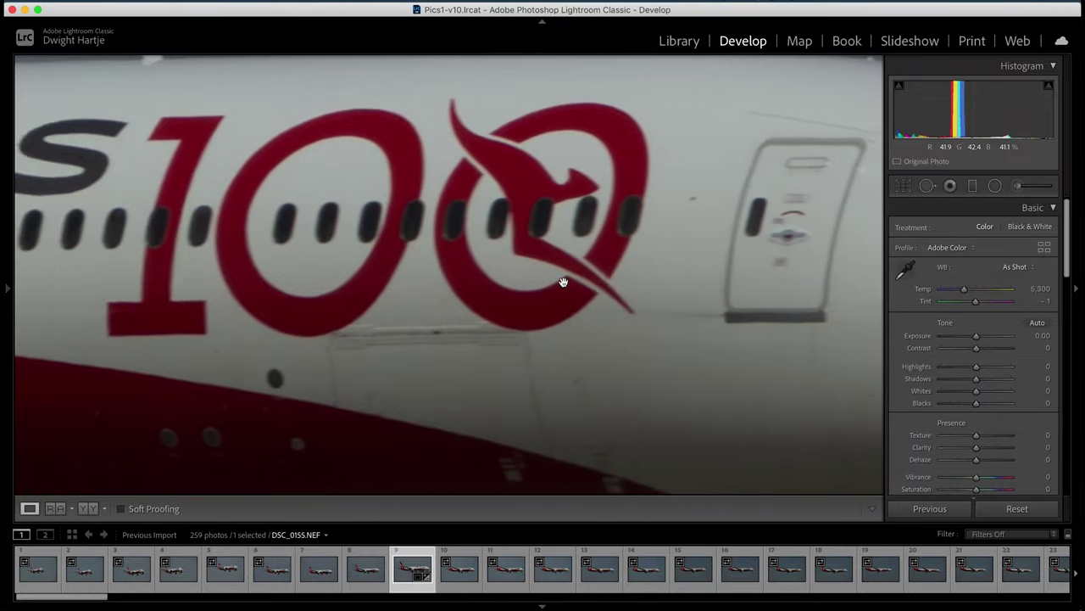
{"action": "scroll", "coordinate": [563, 281], "scroll_direction": "left", "scroll_amount": 5}
{"action": "key", "text": "z"}
Step ahead to DSC_0157 to compare, then go back to DSC_0156 and fit it
{"action": "key", "text": "Right"}
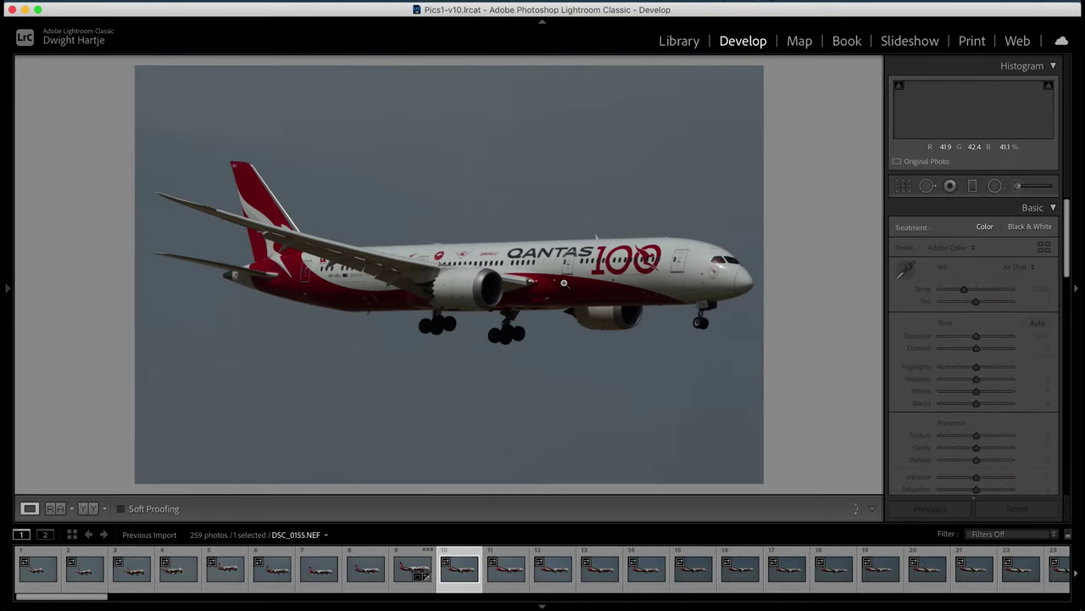
{"action": "key", "text": "Right"}
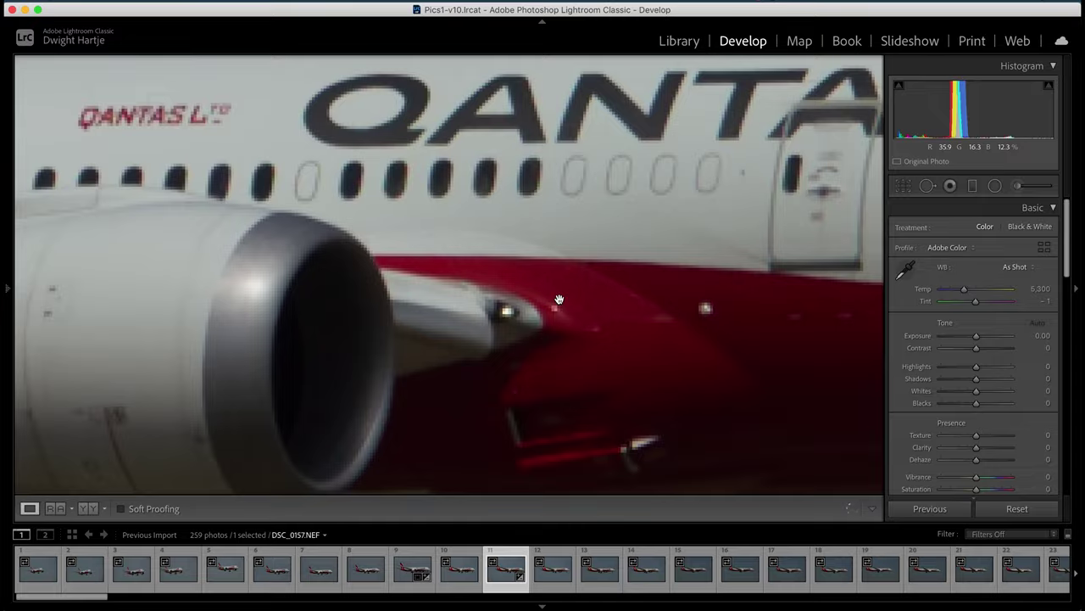
{"action": "scroll", "coordinate": [559, 295], "scroll_direction": "right", "scroll_amount": 5}
{"action": "scroll", "coordinate": [560, 296], "scroll_direction": "down", "scroll_amount": 3}
{"action": "scroll", "coordinate": [560, 296], "scroll_direction": "left", "scroll_amount": 6}
{"action": "scroll", "coordinate": [558, 299], "scroll_direction": "left", "scroll_amount": 3}
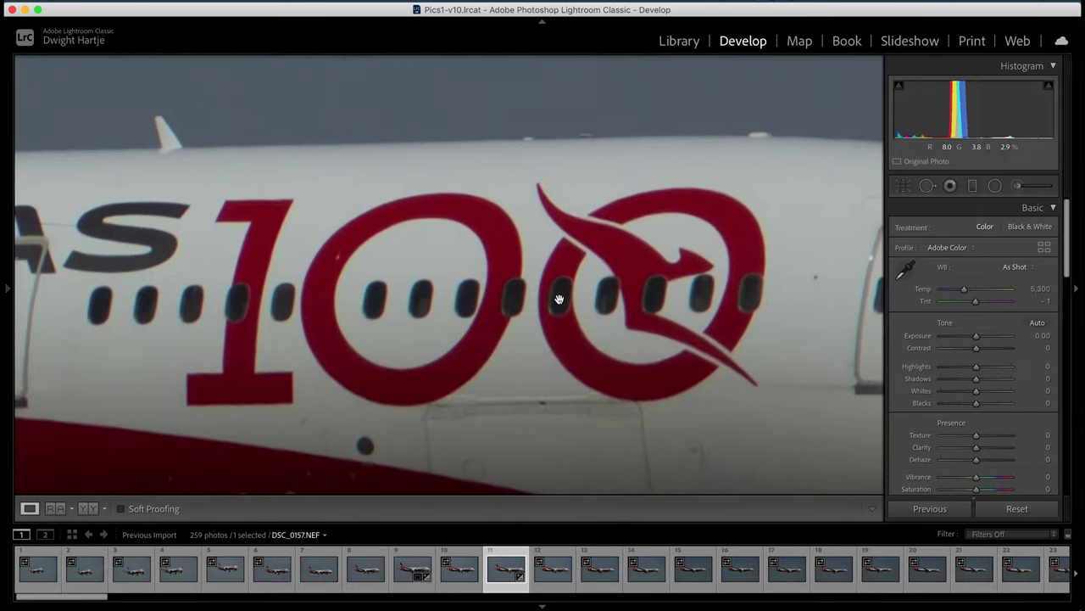
{"action": "key", "text": "Left"}
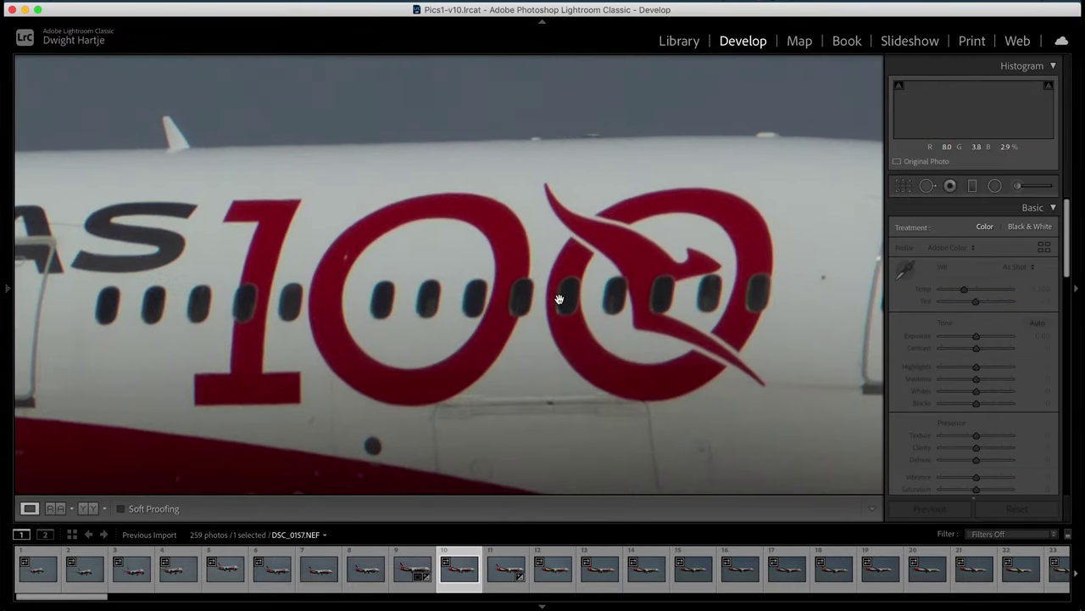
{"action": "scroll", "coordinate": [559, 298], "scroll_direction": "left", "scroll_amount": 5}
{"action": "scroll", "coordinate": [559, 299], "scroll_direction": "left", "scroll_amount": 6}
{"action": "scroll", "coordinate": [559, 298], "scroll_direction": "down", "scroll_amount": 4}
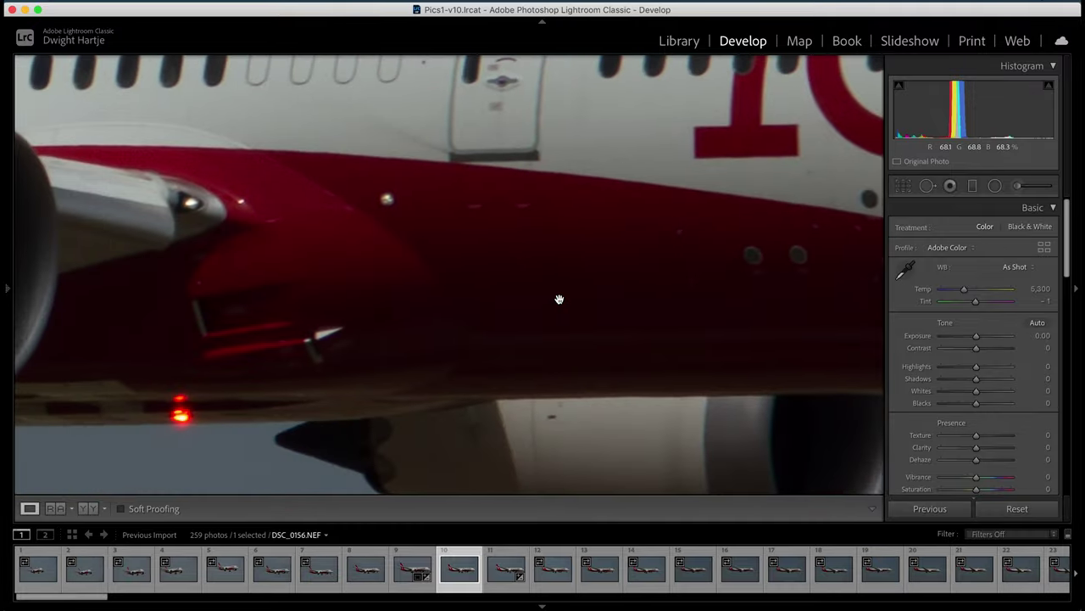
{"action": "scroll", "coordinate": [558, 298], "scroll_direction": "up", "scroll_amount": 5}
{"action": "scroll", "coordinate": [558, 299], "scroll_direction": "right", "scroll_amount": 8}
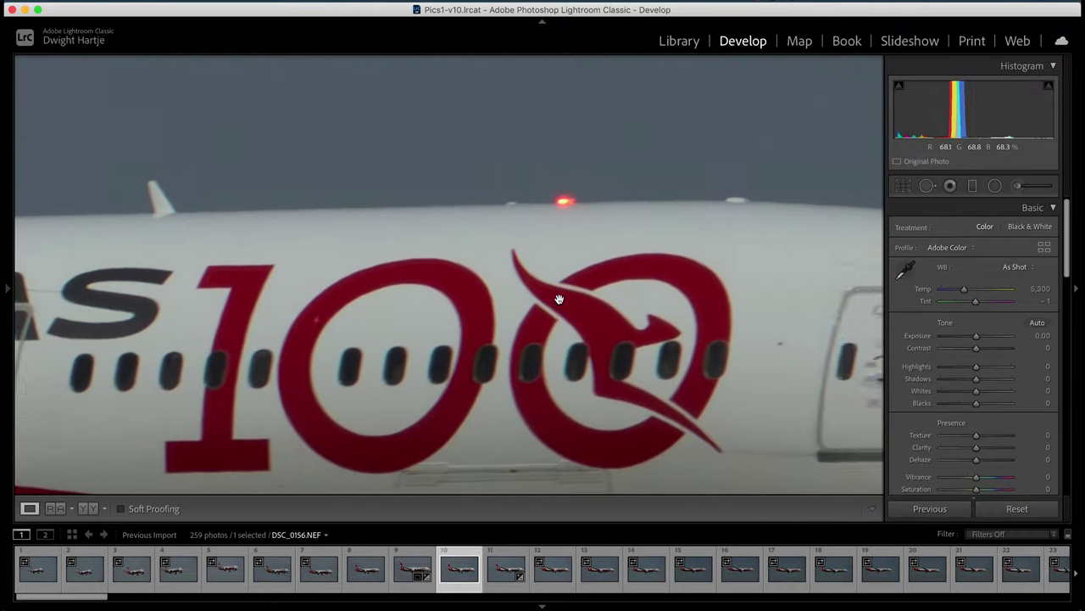
{"action": "left_click", "coordinate": [655, 330]}
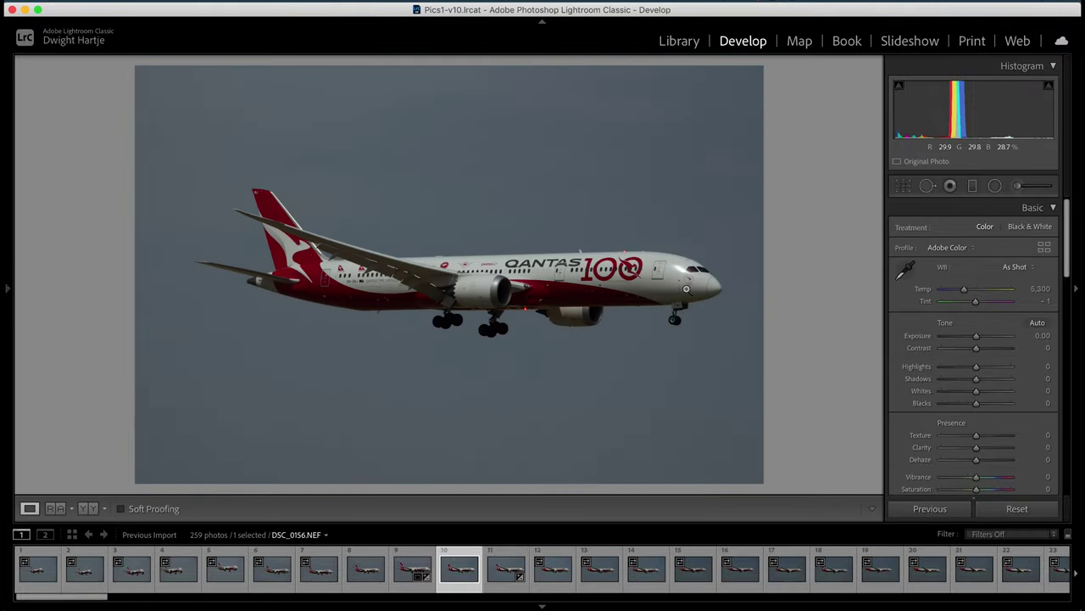
Crop DSC_0156 inward from the left, shift the plane slightly right, and apply
{"action": "scroll", "coordinate": [984, 347], "scroll_direction": "down", "scroll_amount": 10}
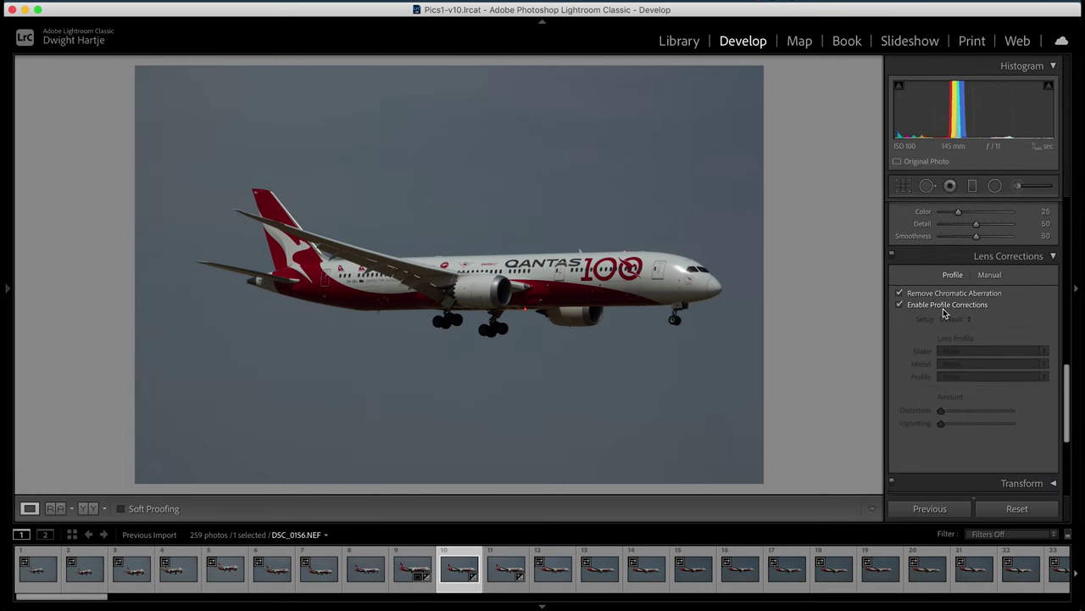
{"action": "scroll", "coordinate": [941, 309], "scroll_direction": "up", "scroll_amount": 8}
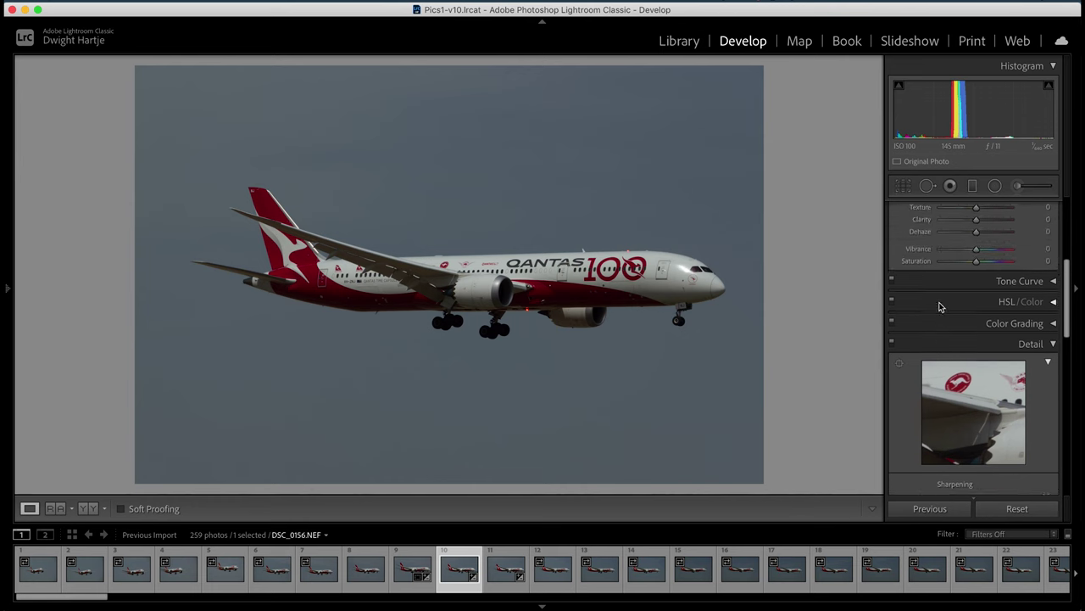
{"action": "left_click", "coordinate": [902, 185]}
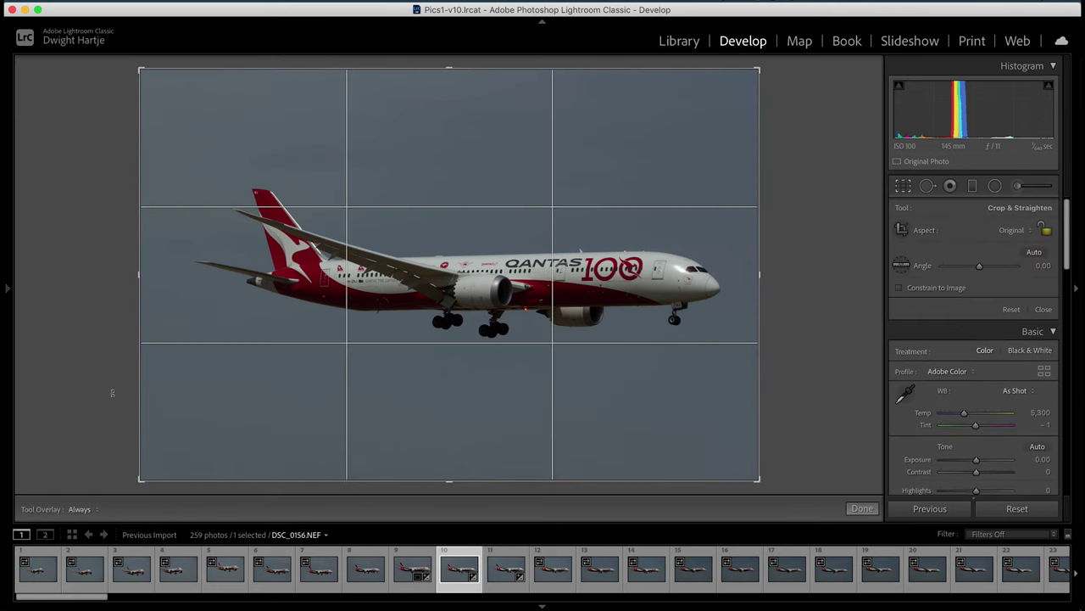
{"action": "left_click_drag", "start_coordinate": [139, 273], "coordinate": [178, 274]}
{"action": "left_click_drag", "start_coordinate": [543, 280], "coordinate": [547, 278]}
{"action": "key", "text": "Return"}
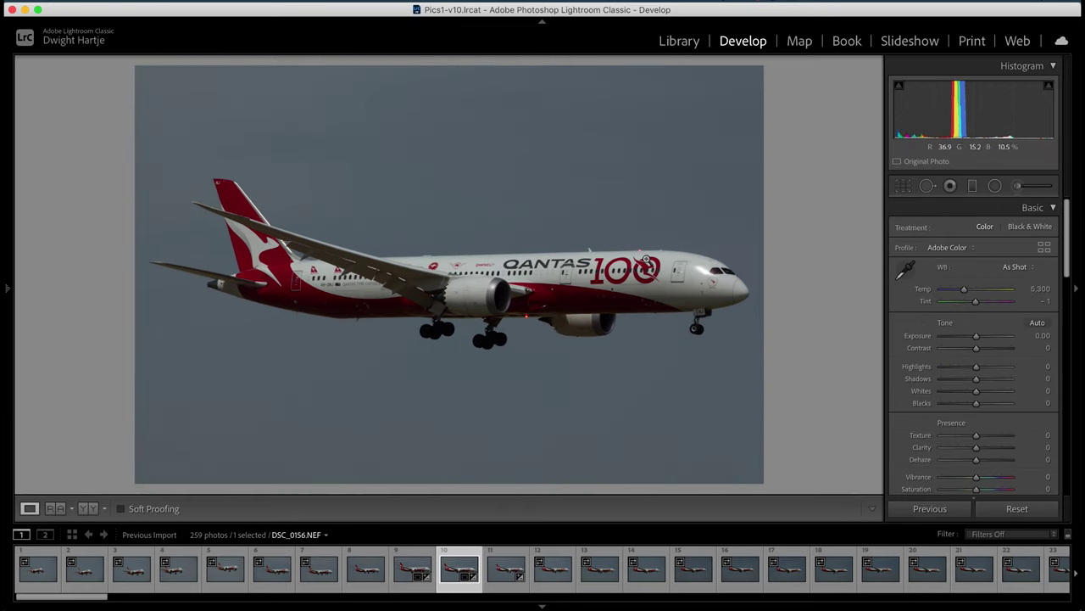
Inspect DSC_0156 through DSC_0159 at 1:1 zoom, panning across the fuselage and 100 logo
{"action": "left_click", "coordinate": [646, 259]}
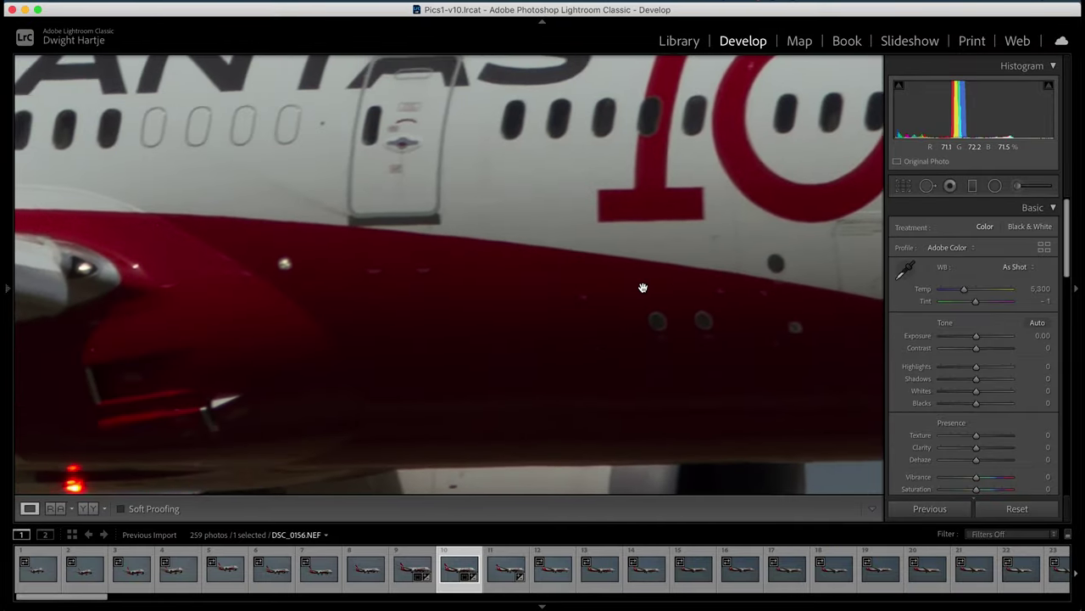
{"action": "left_click", "coordinate": [642, 287]}
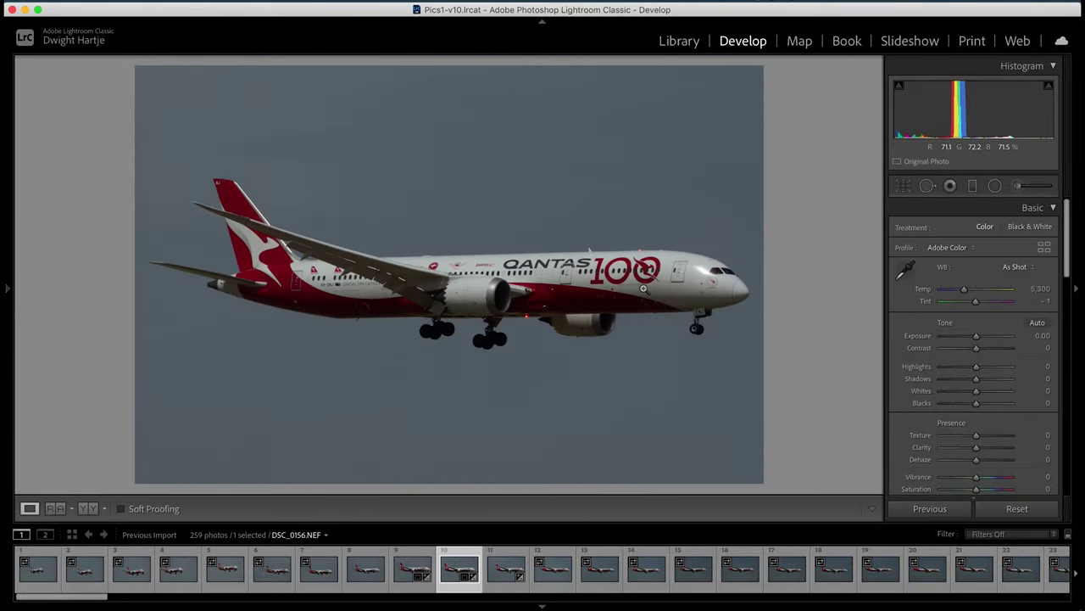
{"action": "key", "text": "Right"}
{"action": "left_click", "coordinate": [642, 288]}
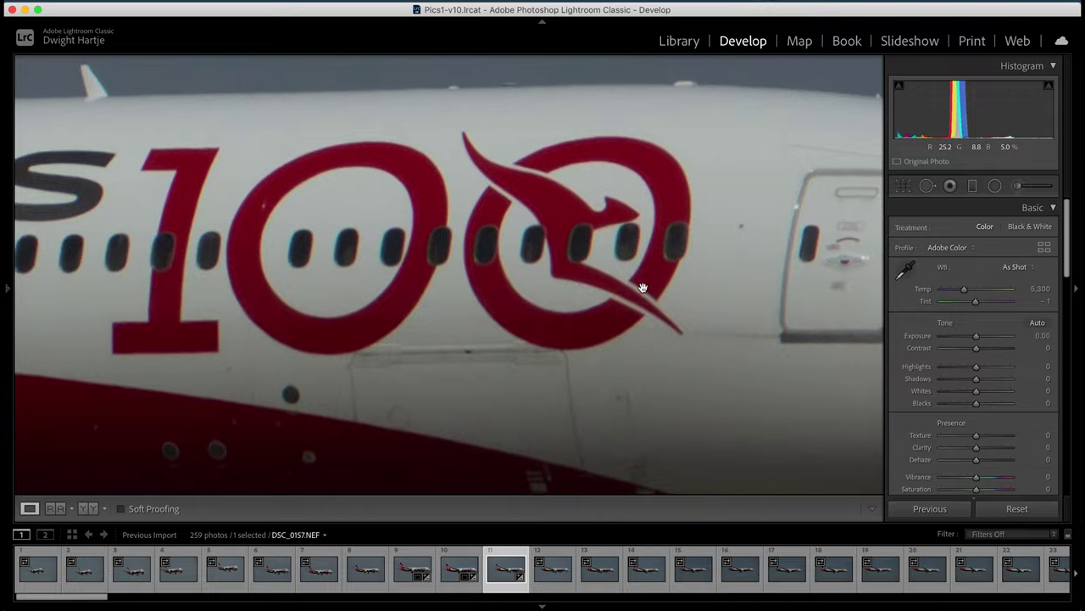
{"action": "scroll", "coordinate": [643, 288], "scroll_direction": "left", "scroll_amount": 5}
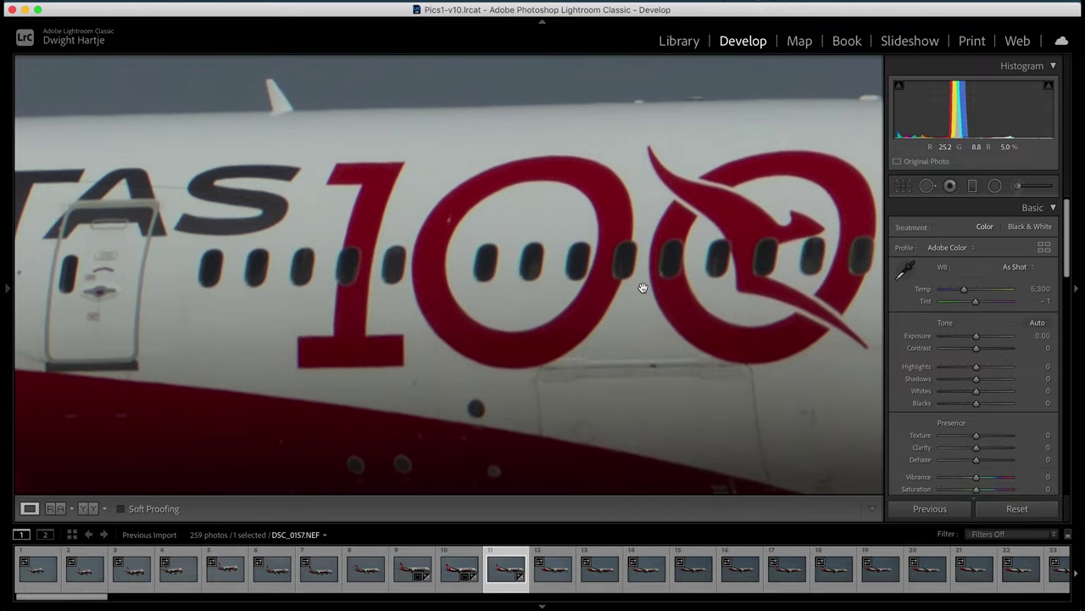
{"action": "key", "text": "Right"}
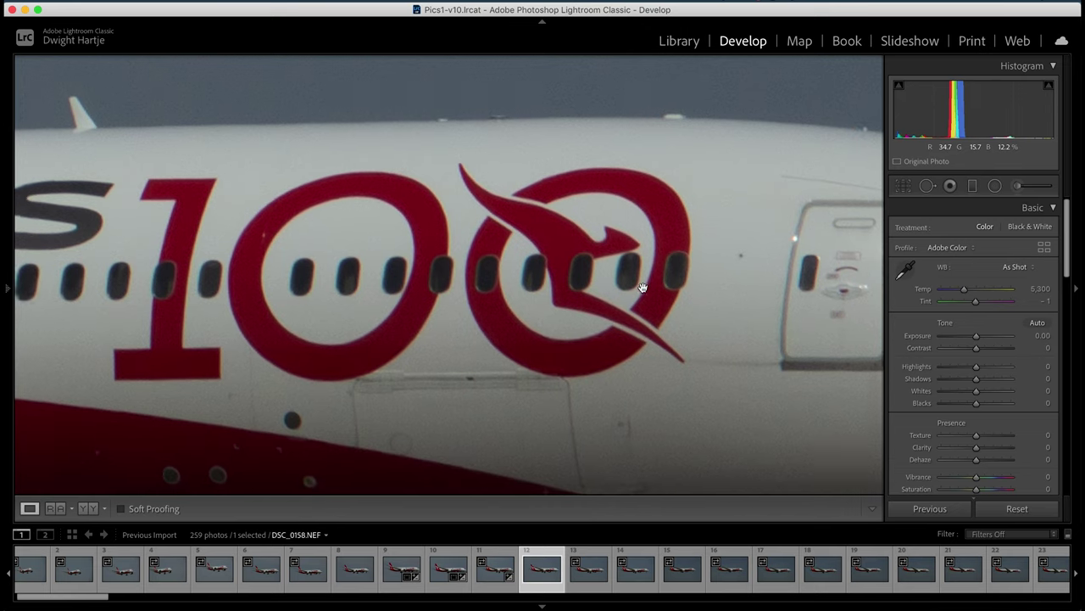
{"action": "key", "text": "Right"}
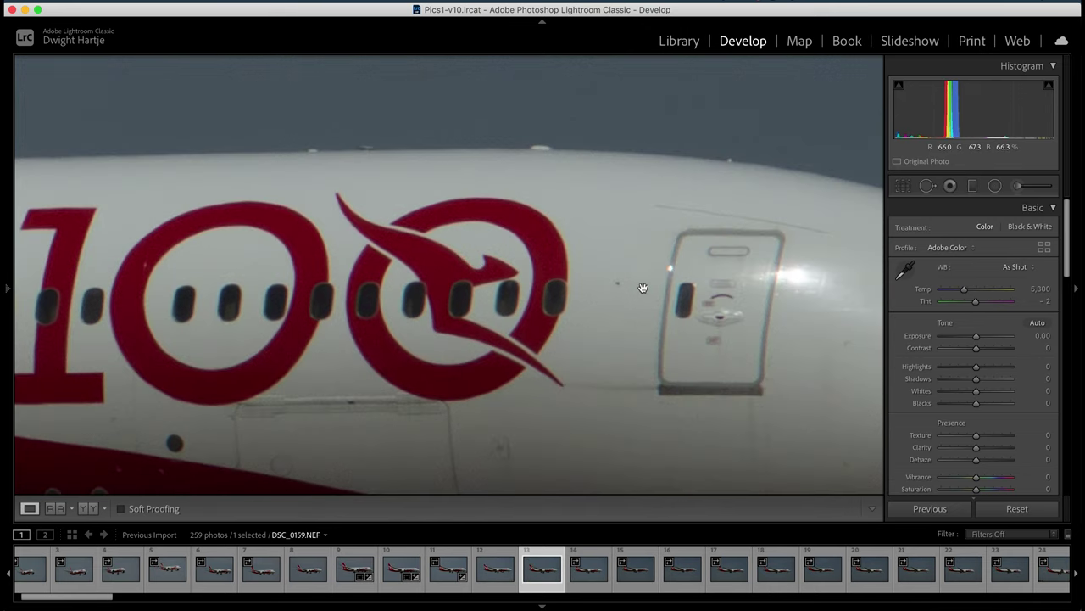
{"action": "key", "text": "Right"}
{"action": "key", "text": "Right"}
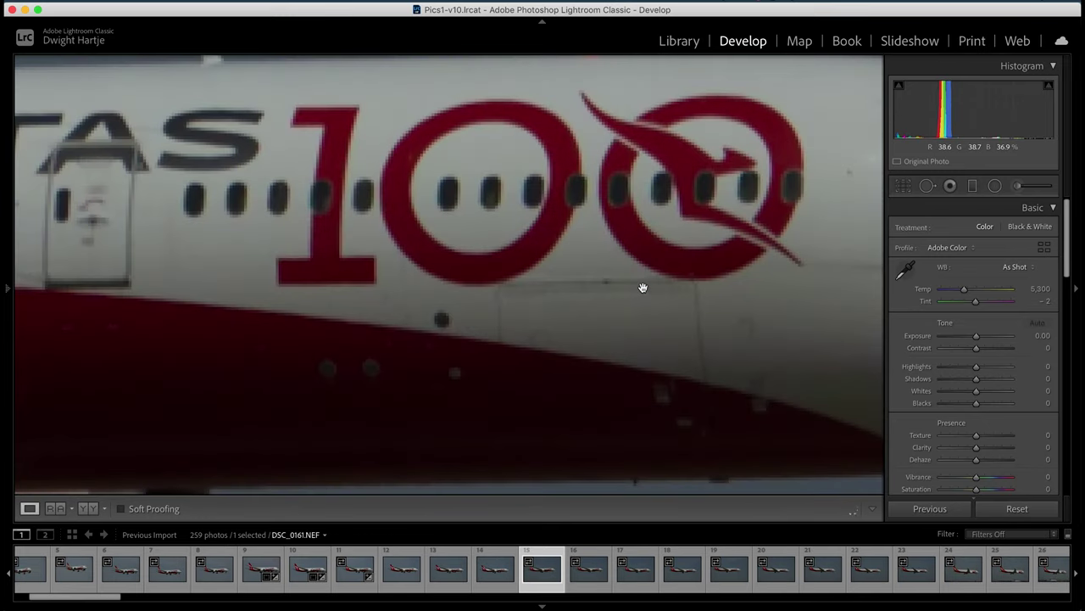
{"action": "key", "text": "Left"}
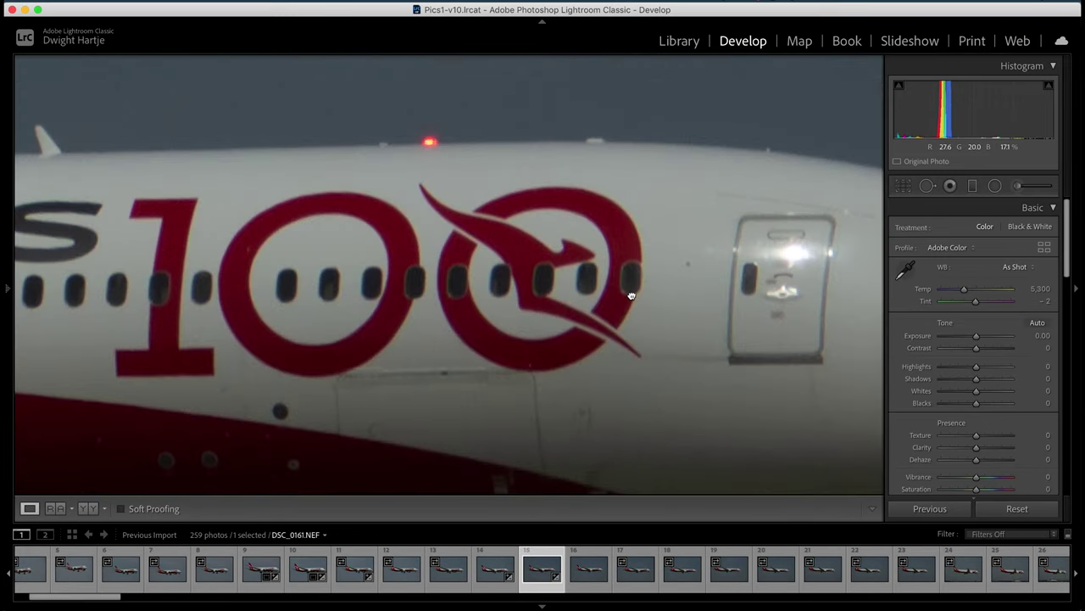
{"action": "left_click", "coordinate": [631, 295]}
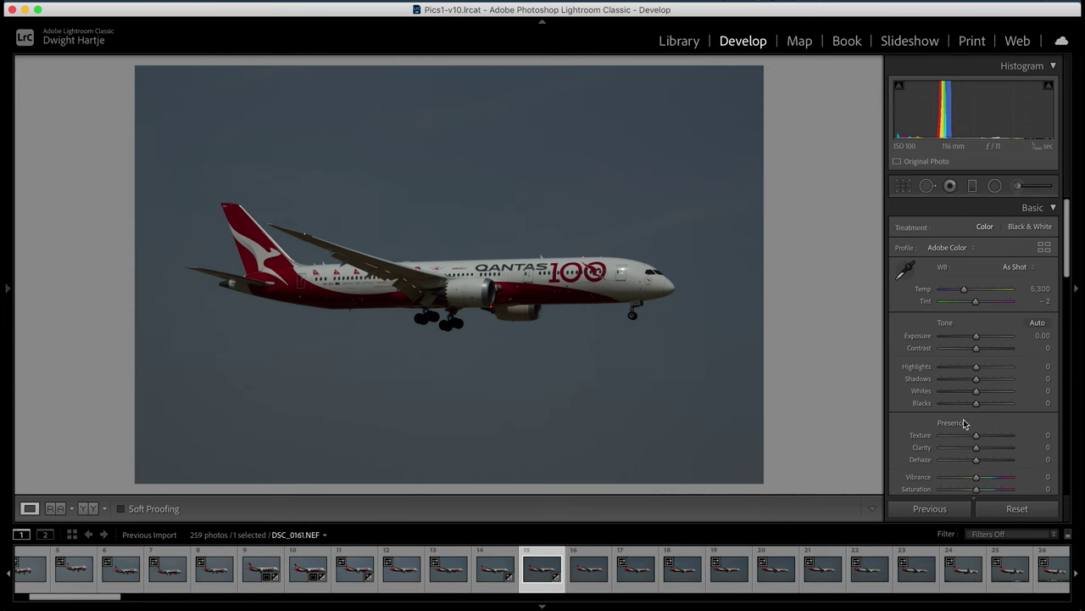
{"action": "scroll", "coordinate": [965, 423], "scroll_direction": "down", "scroll_amount": 5}
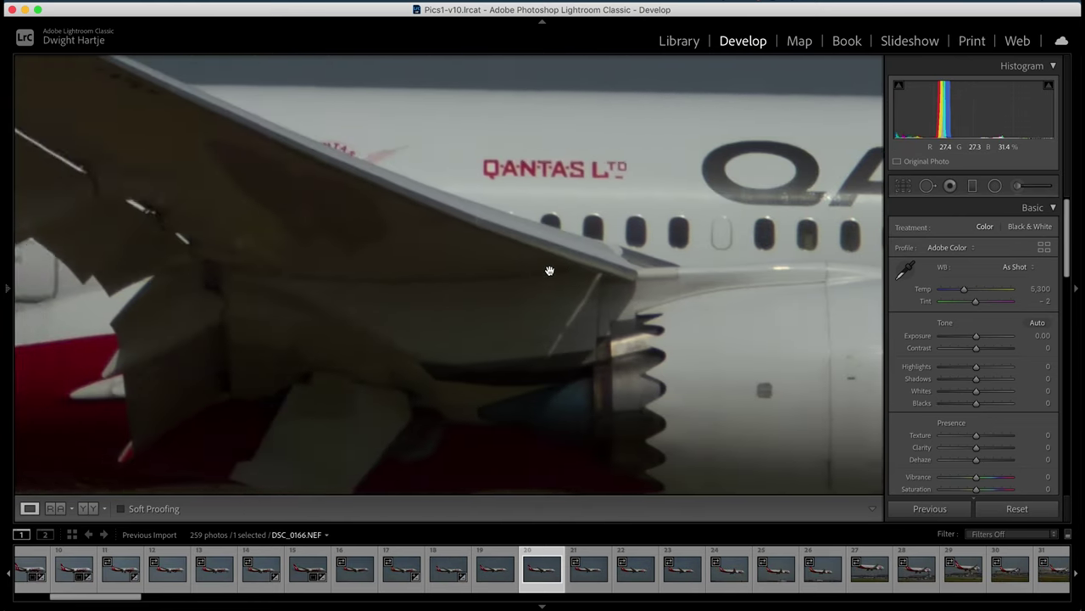
{"action": "left_click_drag", "start_coordinate": [550, 270], "coordinate": [806, 398]}
{"action": "left_click", "coordinate": [541, 280]}
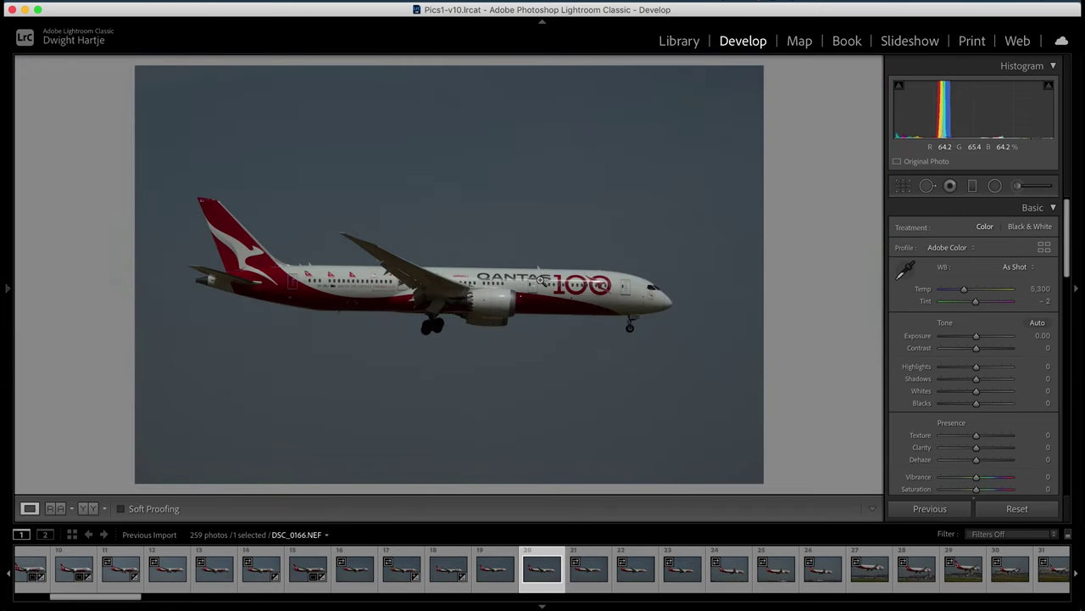
{"action": "scroll", "coordinate": [925, 429], "scroll_direction": "down", "scroll_amount": 10}
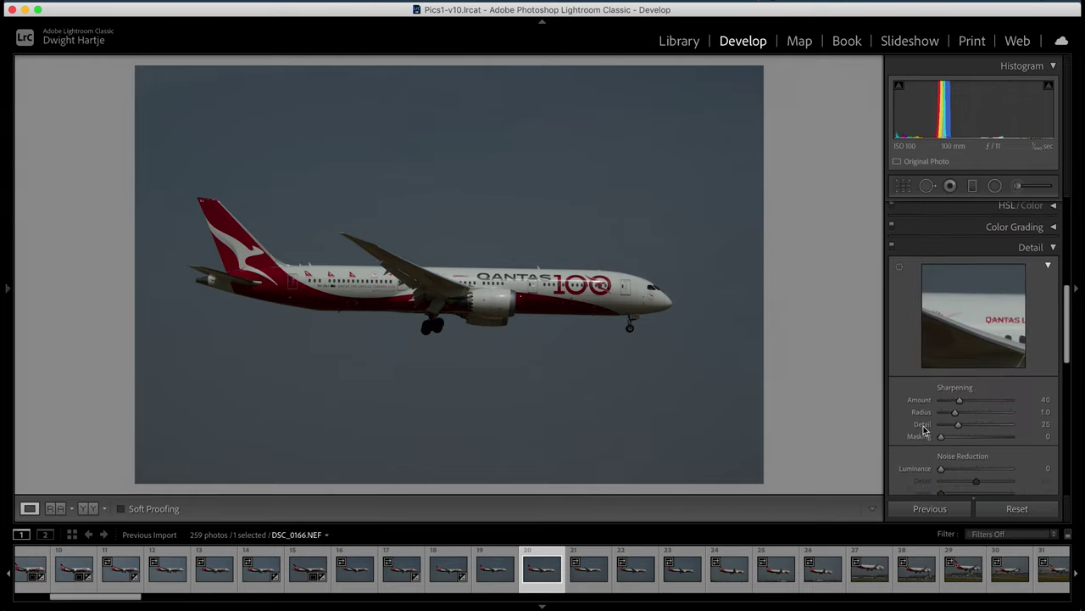
{"action": "scroll", "coordinate": [925, 429], "scroll_direction": "down", "scroll_amount": 3}
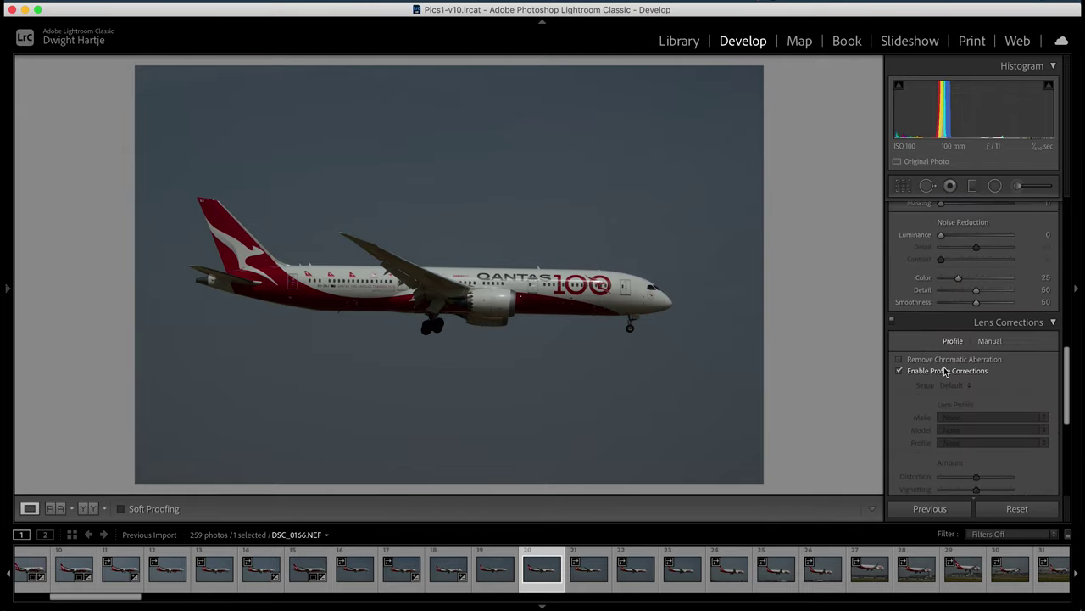
{"action": "scroll", "coordinate": [937, 365], "scroll_direction": "up", "scroll_amount": 13}
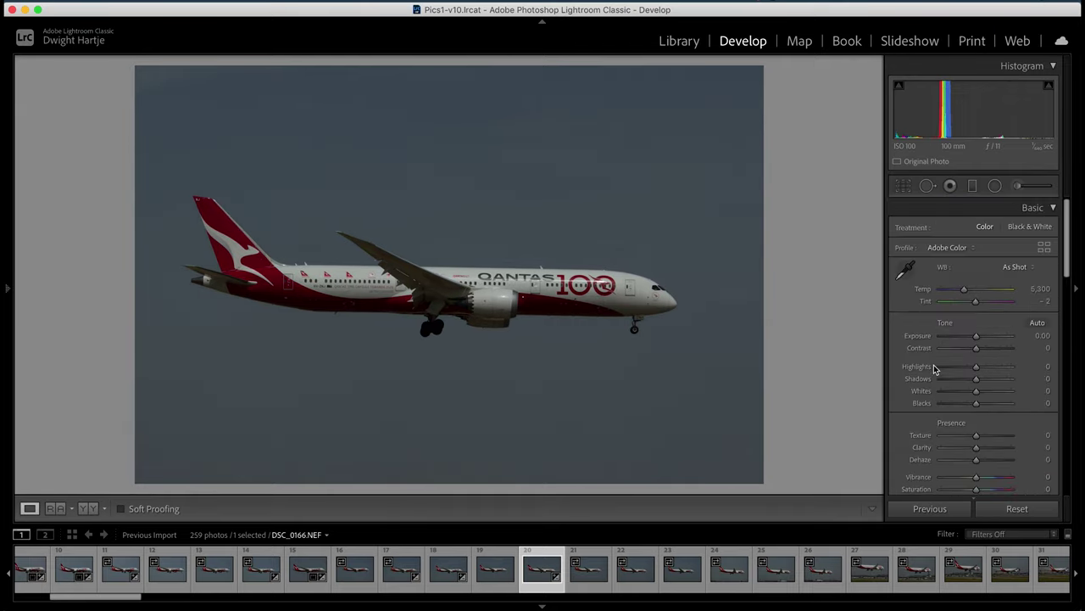
Check the 100 livery and fuselage up close on frames up to DSC_0172, including the background Delta plane
{"action": "left_click", "coordinate": [584, 305]}
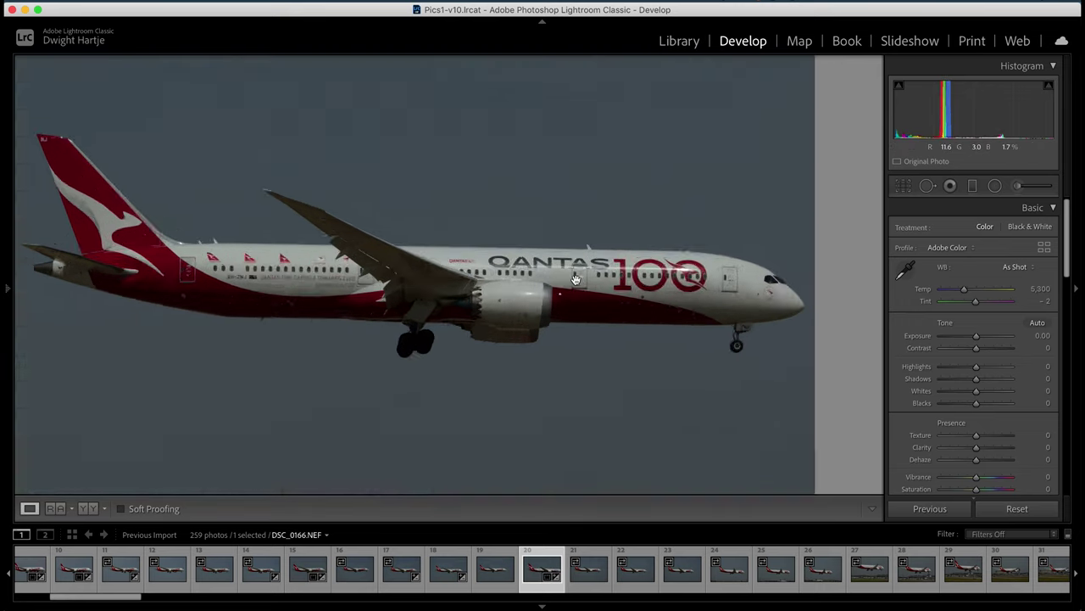
{"action": "scroll", "coordinate": [575, 280], "scroll_direction": "right", "scroll_amount": 10}
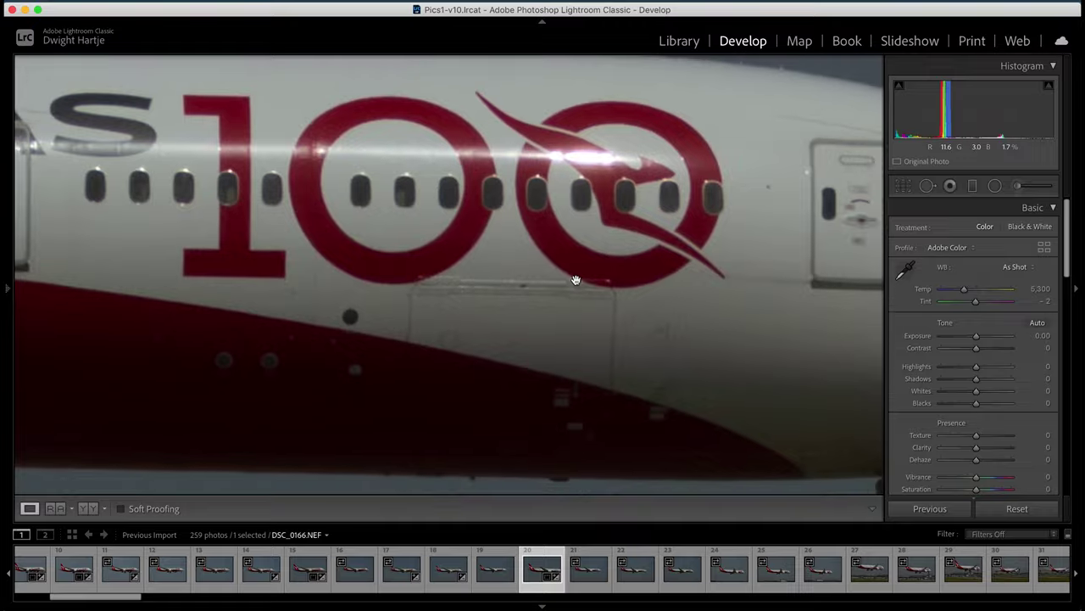
{"action": "scroll", "coordinate": [575, 280], "scroll_direction": "left", "scroll_amount": 8}
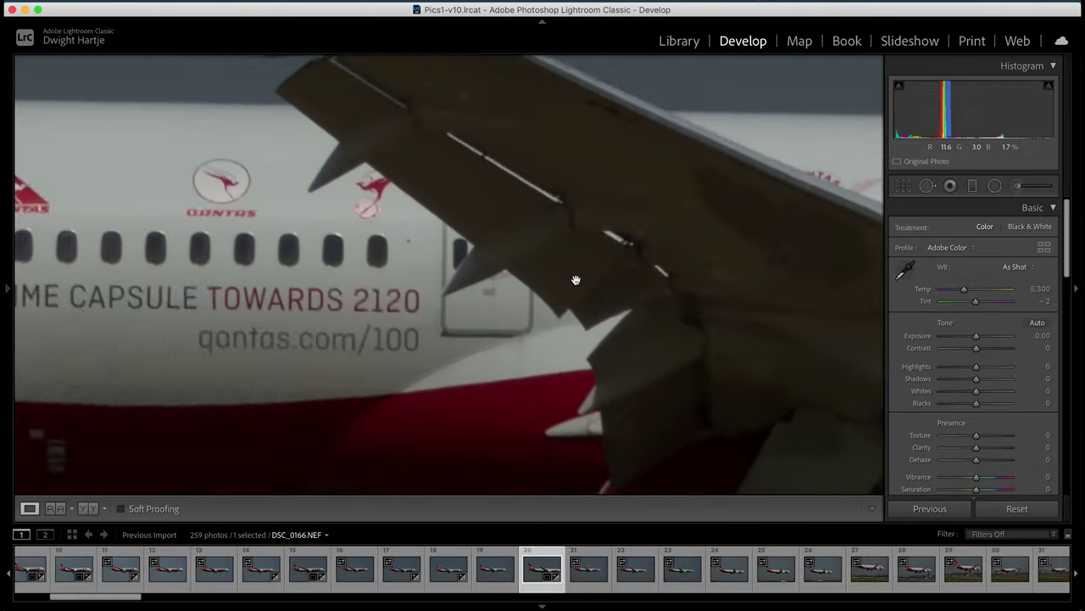
{"action": "left_click", "coordinate": [575, 279]}
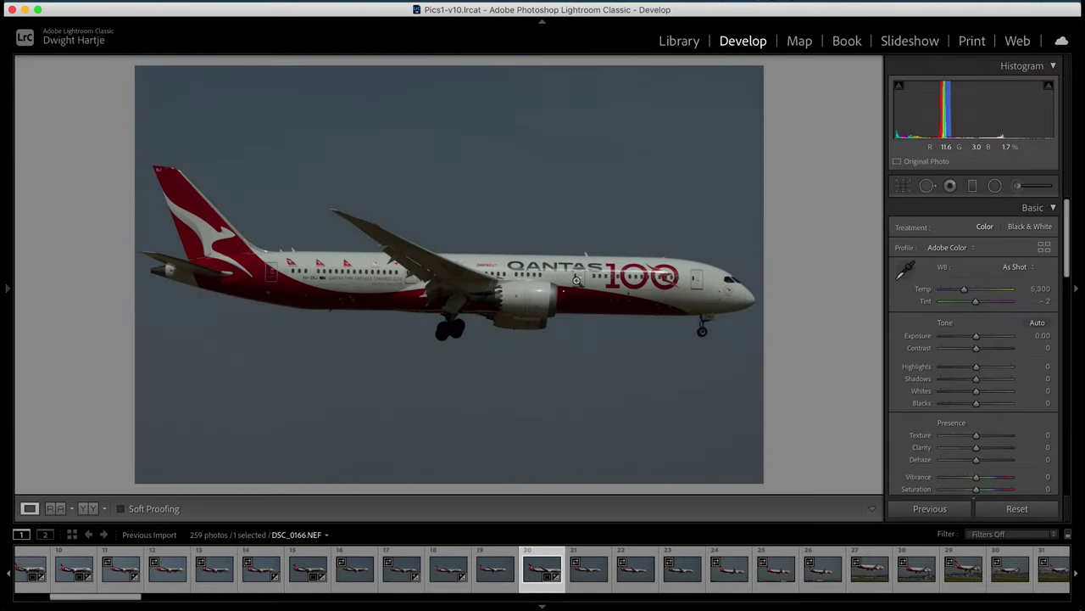
{"action": "key", "text": "Right"}
{"action": "key", "text": "Right"}
{"action": "key", "text": "Right"}
{"action": "key", "text": "Right"}
{"action": "key", "text": "Right"}
{"action": "left_click", "coordinate": [576, 280]}
{"action": "scroll", "coordinate": [541, 302], "scroll_direction": "right", "scroll_amount": 3}
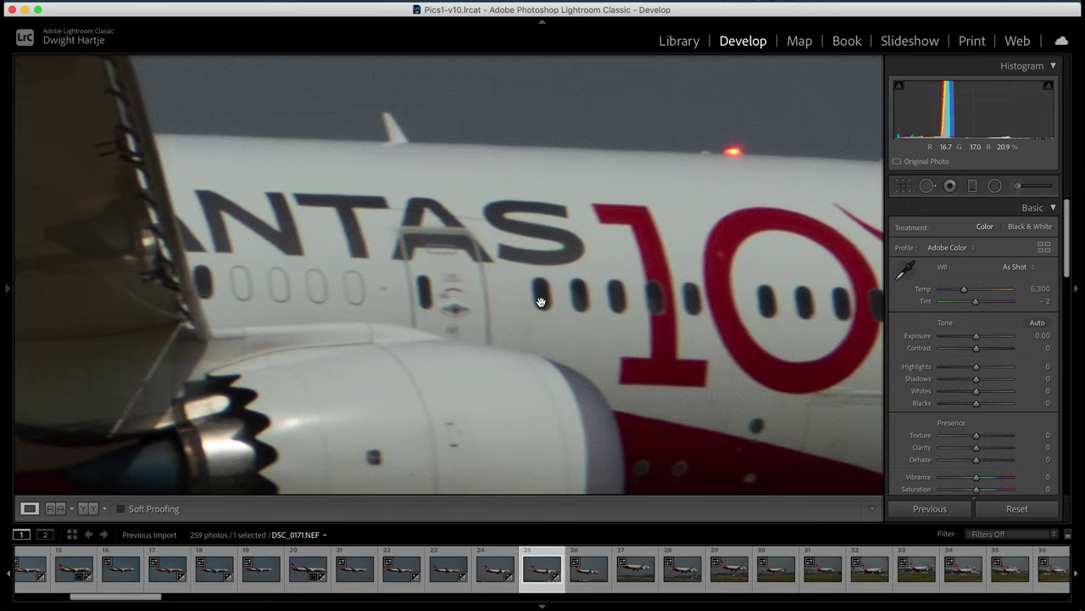
{"action": "scroll", "coordinate": [541, 302], "scroll_direction": "right", "scroll_amount": 5}
{"action": "key", "text": "Right"}
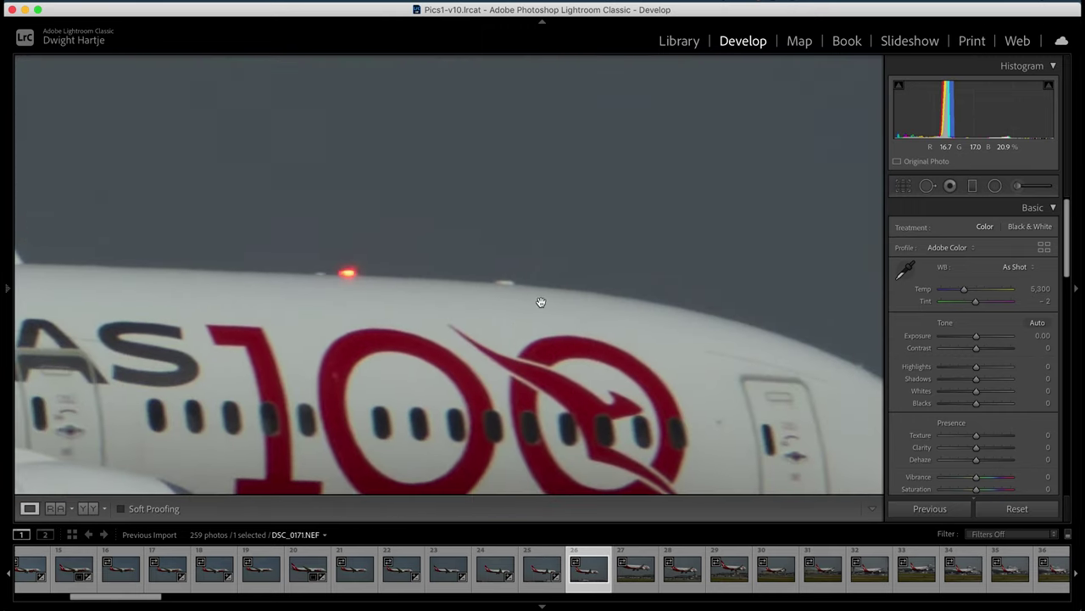
{"action": "key", "text": "Right"}
{"action": "scroll", "coordinate": [541, 302], "scroll_direction": "left", "scroll_amount": 4}
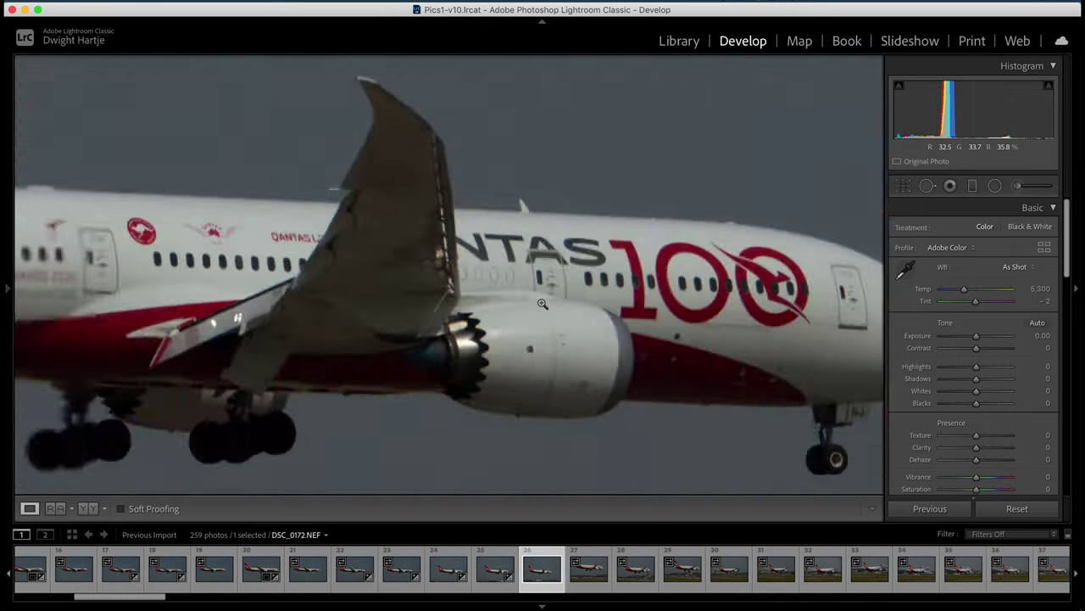
{"action": "left_click", "coordinate": [543, 303]}
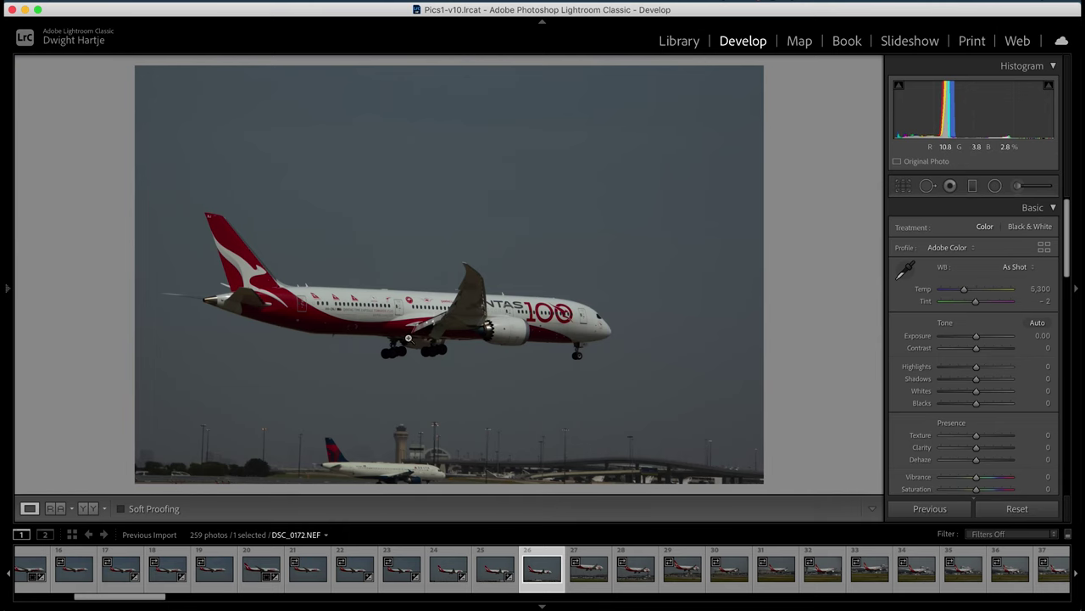
{"action": "key", "text": "Right"}
{"action": "key", "text": "Left"}
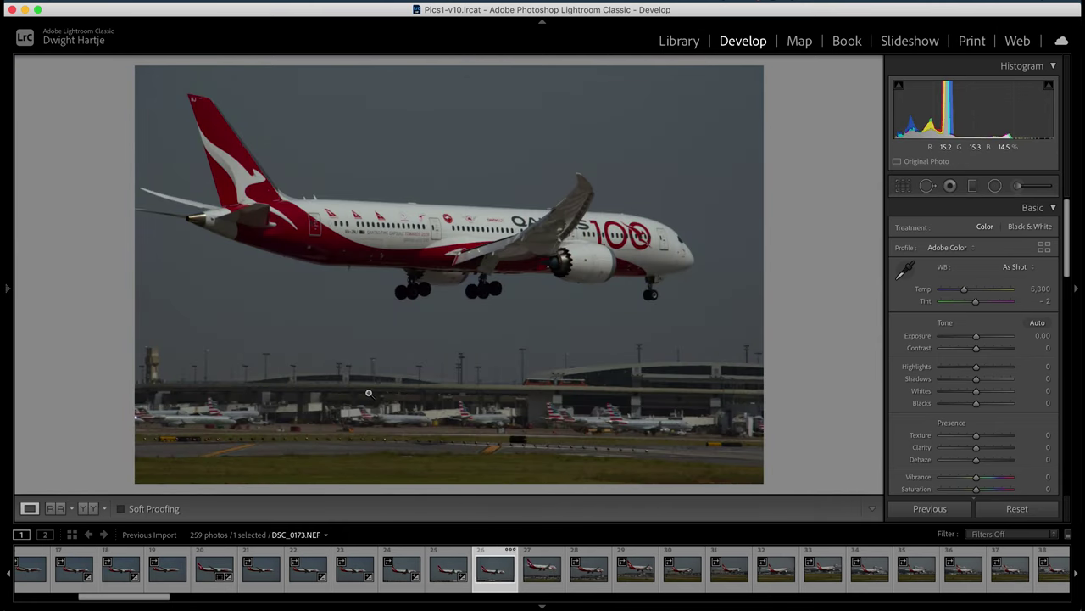
{"action": "left_click", "coordinate": [337, 448]}
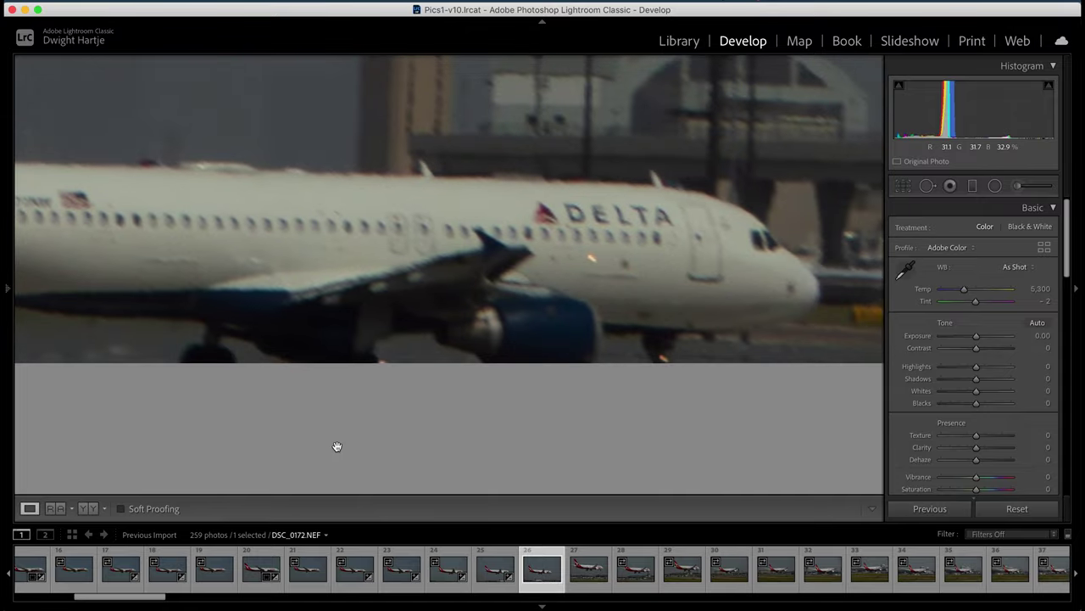
{"action": "left_click", "coordinate": [336, 447]}
{"action": "key", "text": "Right"}
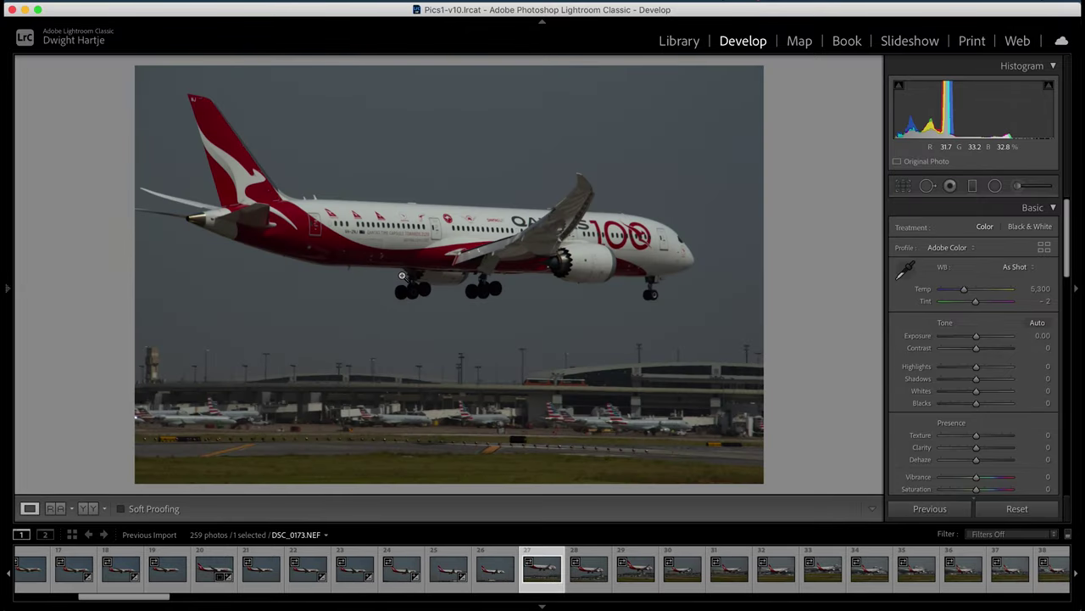
Check DSC_0173 through DSC_0177 at 1:1, panning over the QANTAS lettering on each
{"action": "left_click_drag", "start_coordinate": [422, 256], "coordinate": [471, 204]}
{"action": "key", "text": "Right"}
{"action": "left_click", "coordinate": [497, 252]}
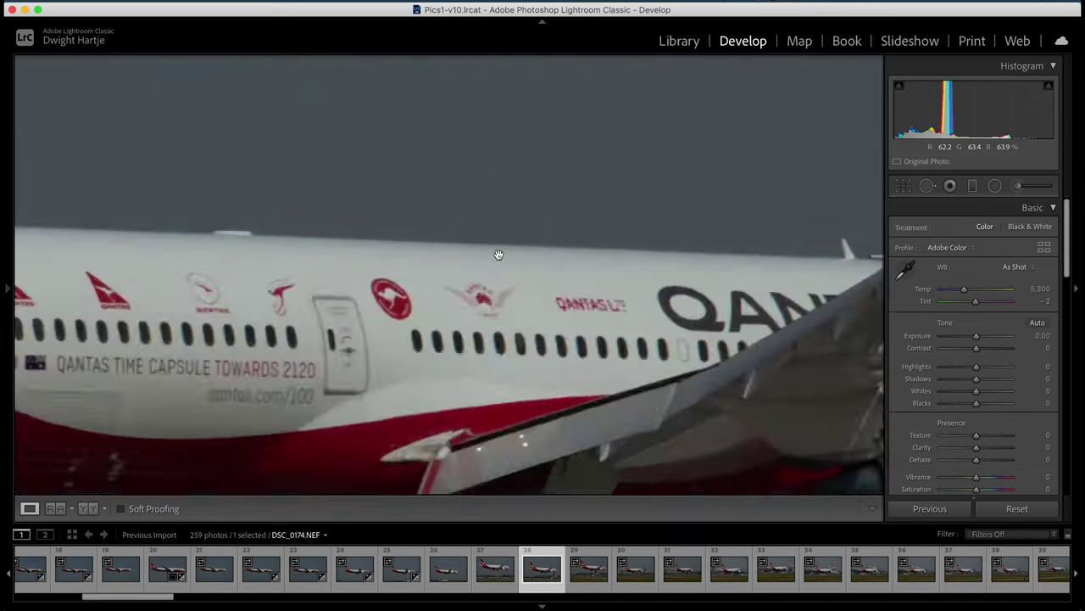
{"action": "left_click", "coordinate": [498, 256]}
{"action": "key", "text": "Right"}
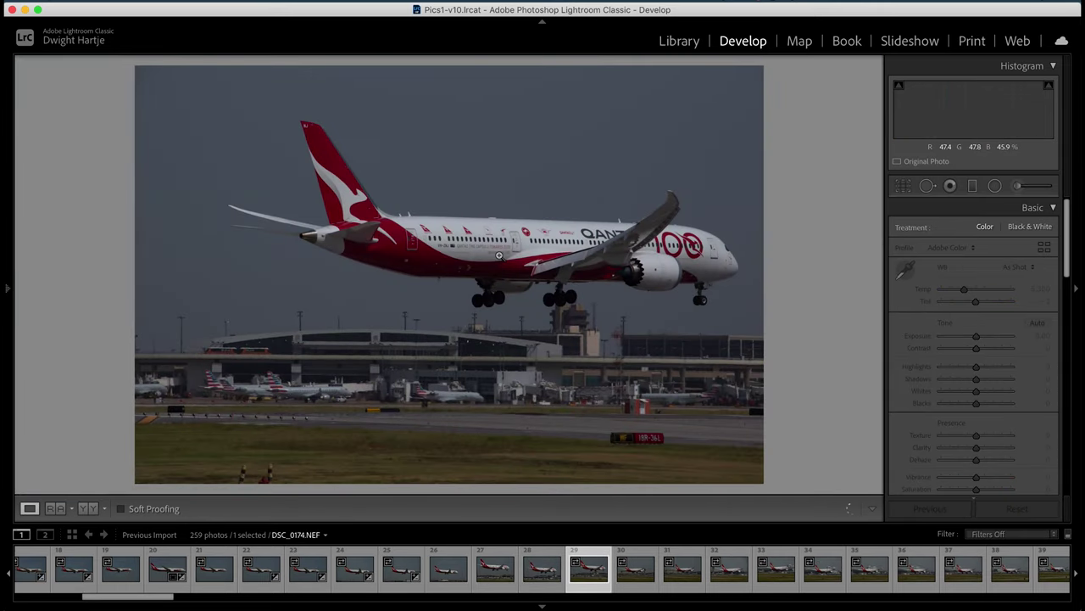
{"action": "left_click", "coordinate": [620, 213]}
{"action": "scroll", "coordinate": [620, 213], "scroll_direction": "down", "scroll_amount": 10}
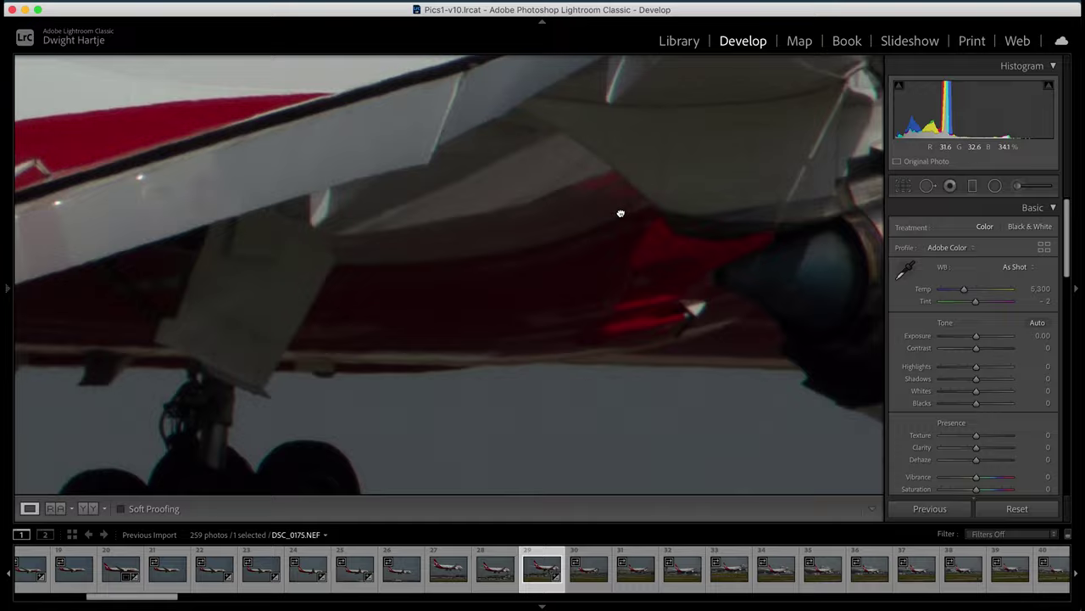
{"action": "left_click", "coordinate": [620, 213]}
{"action": "key", "text": "Right"}
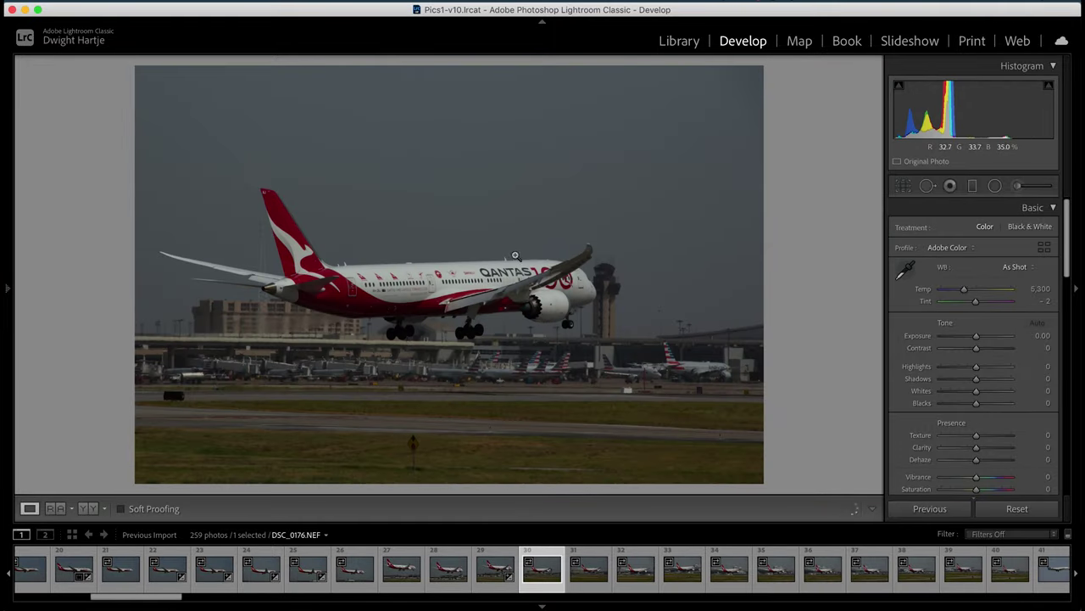
{"action": "left_click", "coordinate": [514, 255]}
{"action": "scroll", "coordinate": [514, 255], "scroll_direction": "down", "scroll_amount": 5}
{"action": "scroll", "coordinate": [514, 255], "scroll_direction": "up", "scroll_amount": 5}
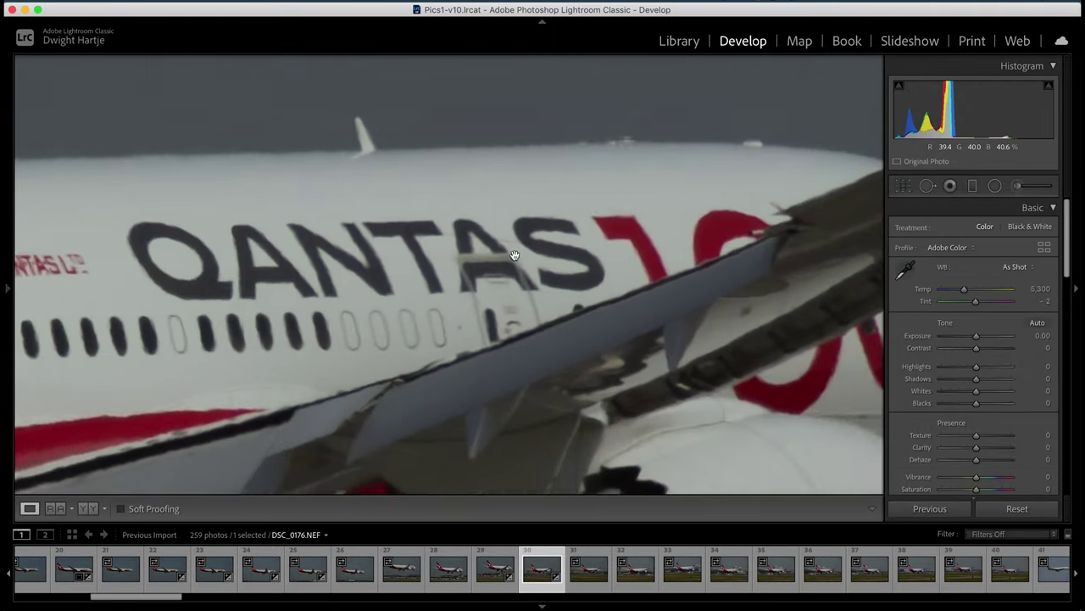
{"action": "scroll", "coordinate": [514, 255], "scroll_direction": "down", "scroll_amount": 5}
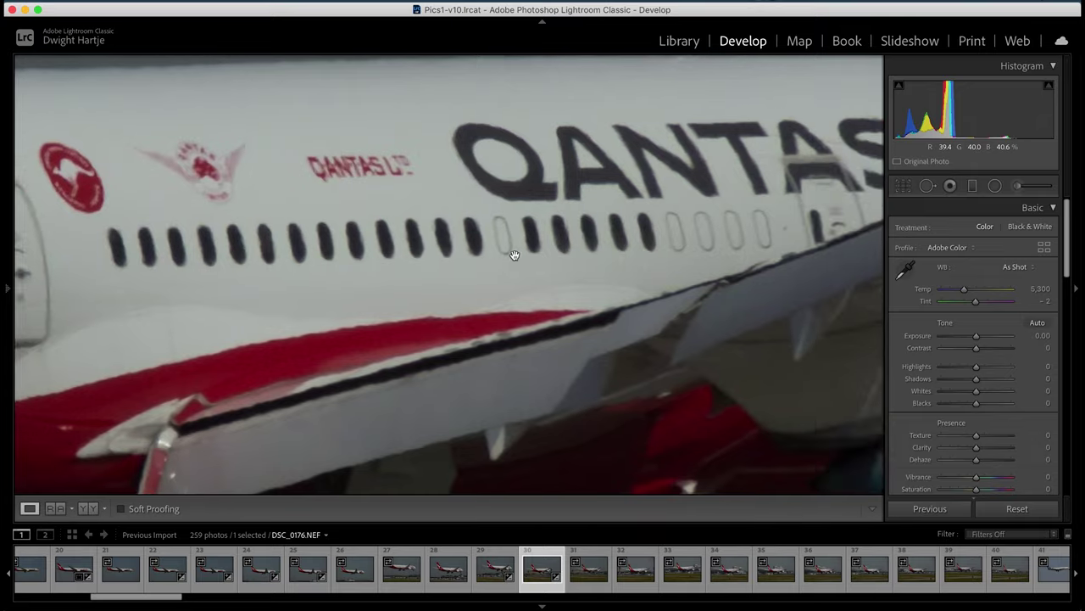
{"action": "key", "text": "Right"}
{"action": "key", "text": "Right"}
{"action": "left_click", "coordinate": [498, 373]}
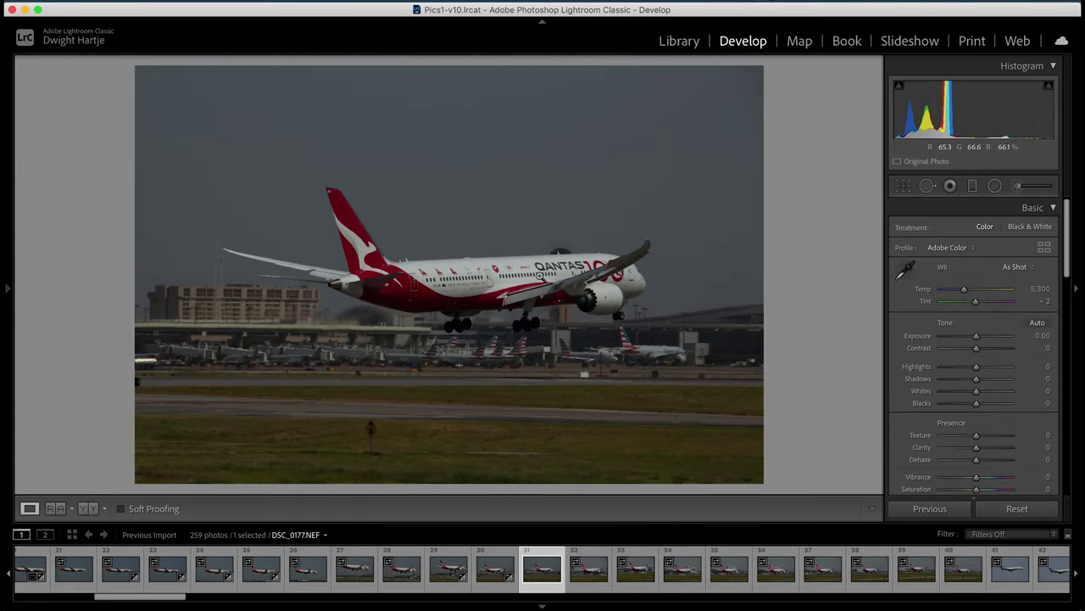
{"action": "left_click", "coordinate": [539, 310]}
{"action": "scroll", "coordinate": [536, 309], "scroll_direction": "down", "scroll_amount": 3}
{"action": "scroll", "coordinate": [536, 309], "scroll_direction": "up", "scroll_amount": 5}
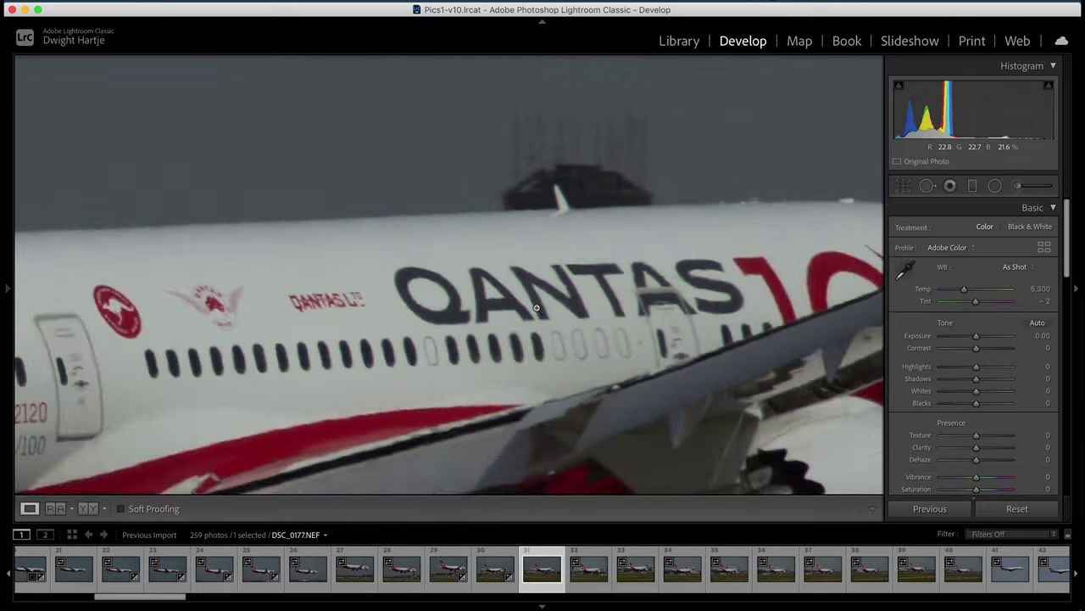
{"action": "left_click", "coordinate": [536, 308]}
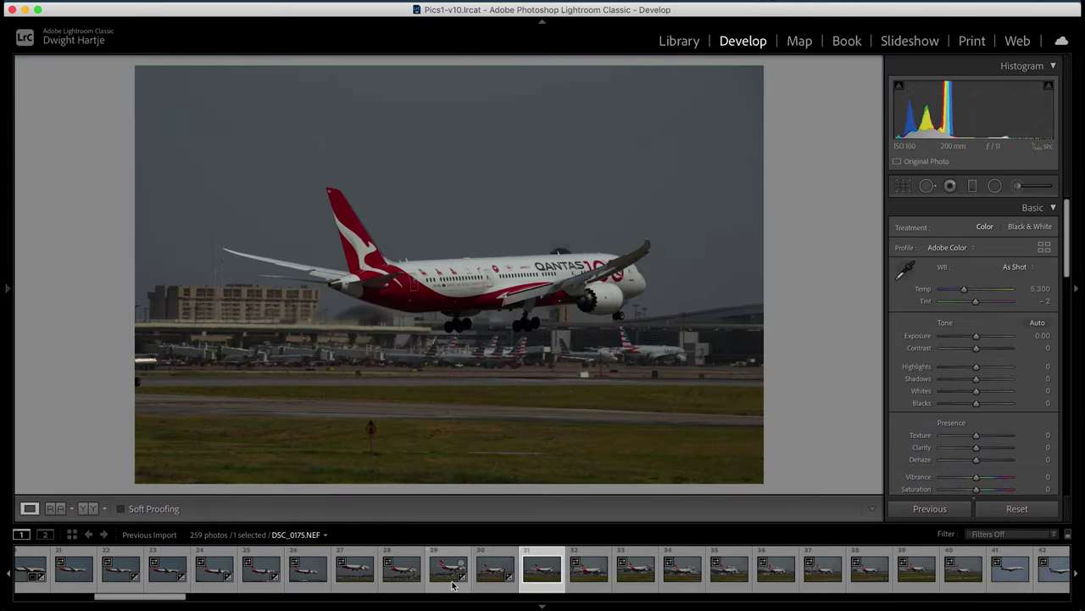
{"action": "scroll", "coordinate": [437, 585], "scroll_direction": "up", "scroll_amount": 10}
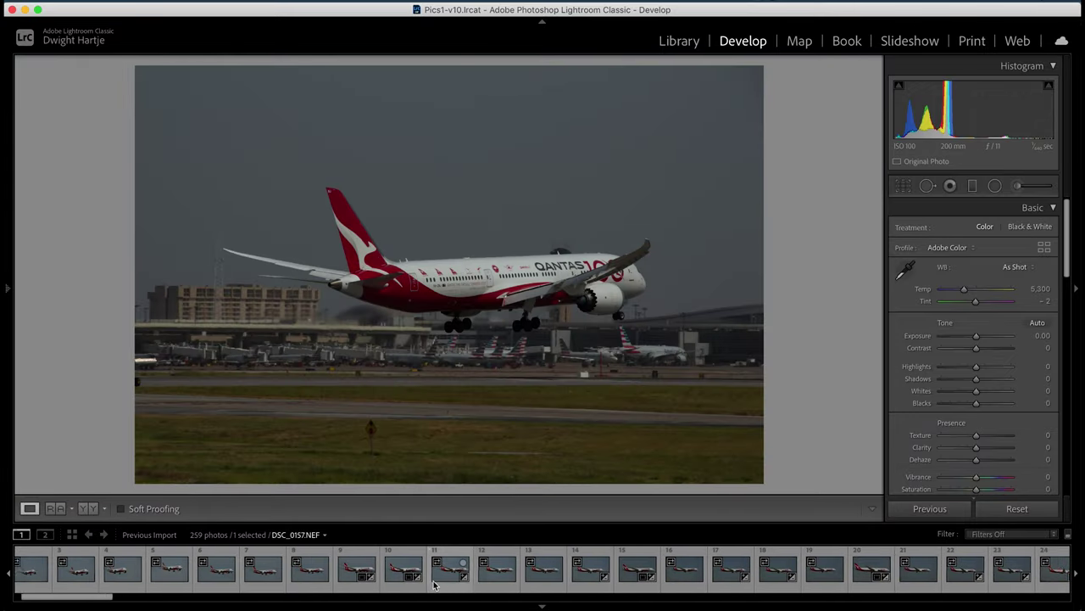
Browse DSC_0155, DSC_0156 and DSC_0166, and brighten the exposure on DSC_0166 and DSC_0161
{"action": "left_click", "coordinate": [360, 570]}
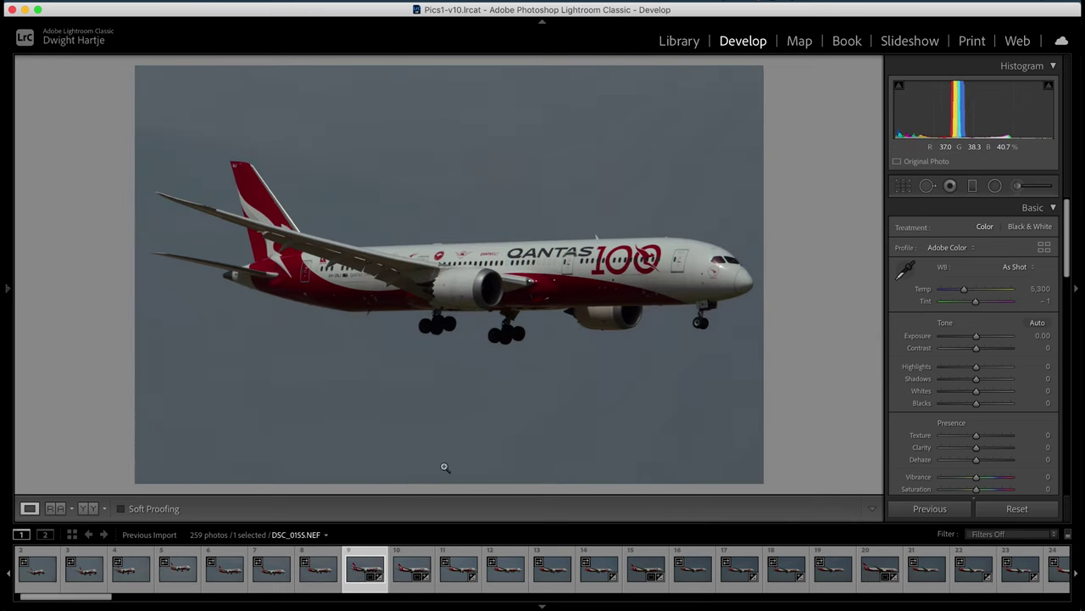
{"action": "left_click", "coordinate": [413, 573]}
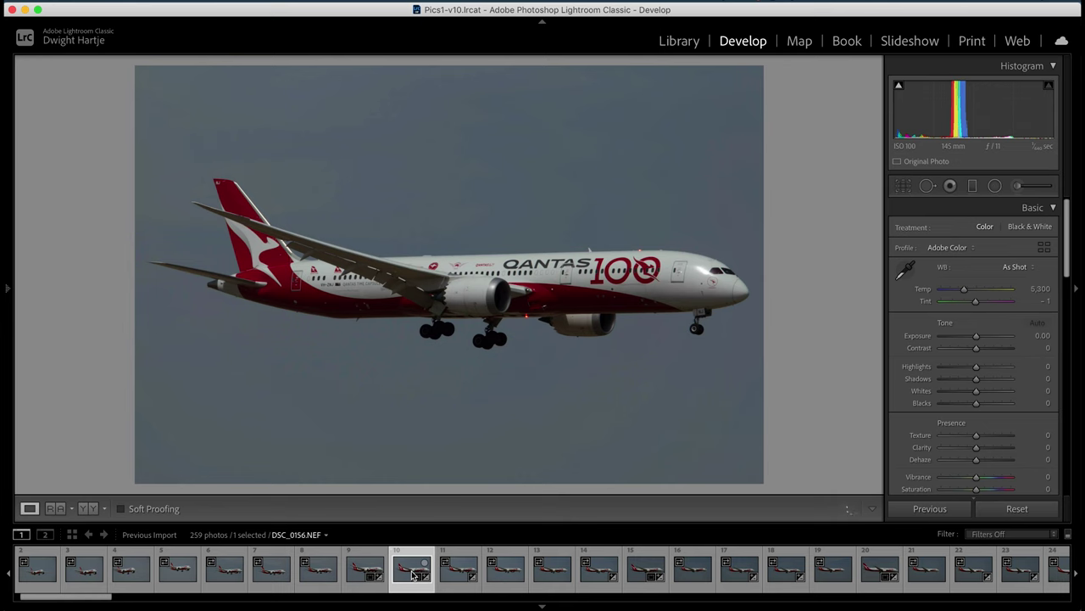
{"action": "scroll", "coordinate": [428, 570], "scroll_direction": "down", "scroll_amount": 3}
{"action": "scroll", "coordinate": [437, 570], "scroll_direction": "down", "scroll_amount": 3}
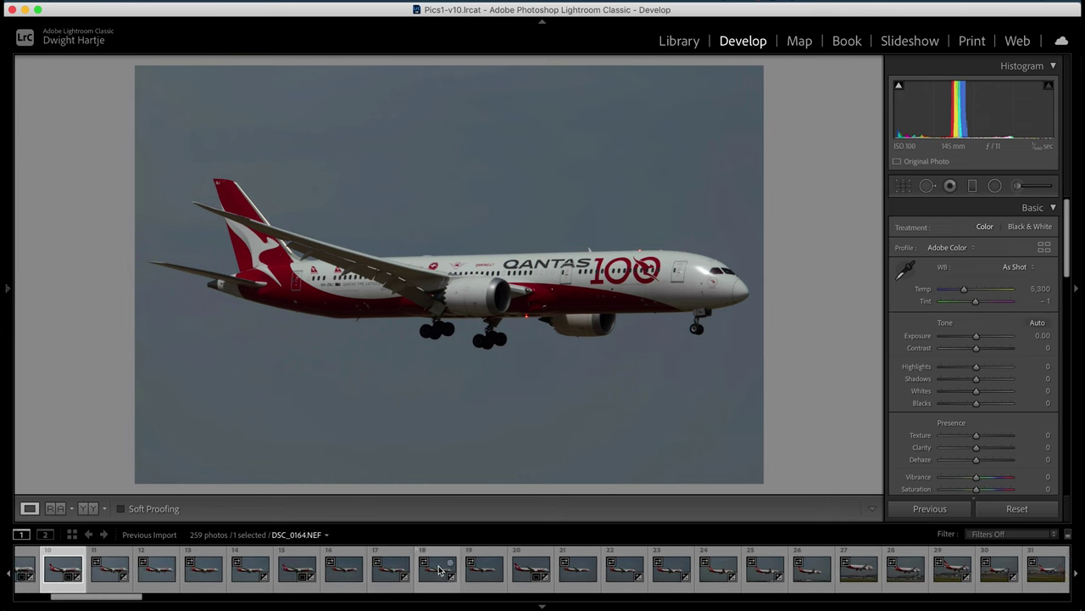
{"action": "left_click", "coordinate": [520, 566]}
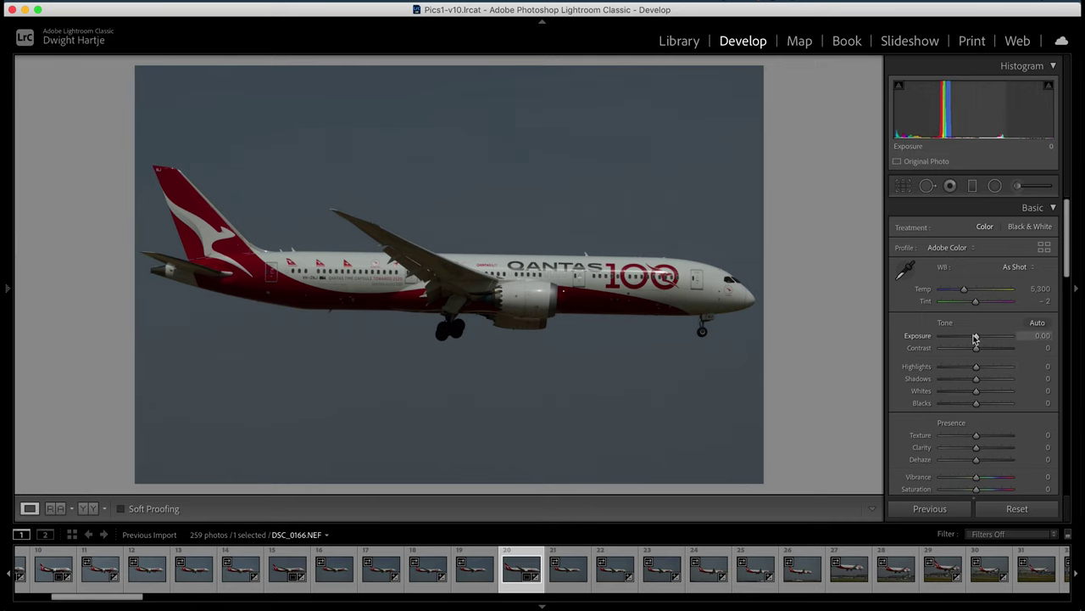
{"action": "left_click_drag", "start_coordinate": [976, 337], "coordinate": [980, 337]}
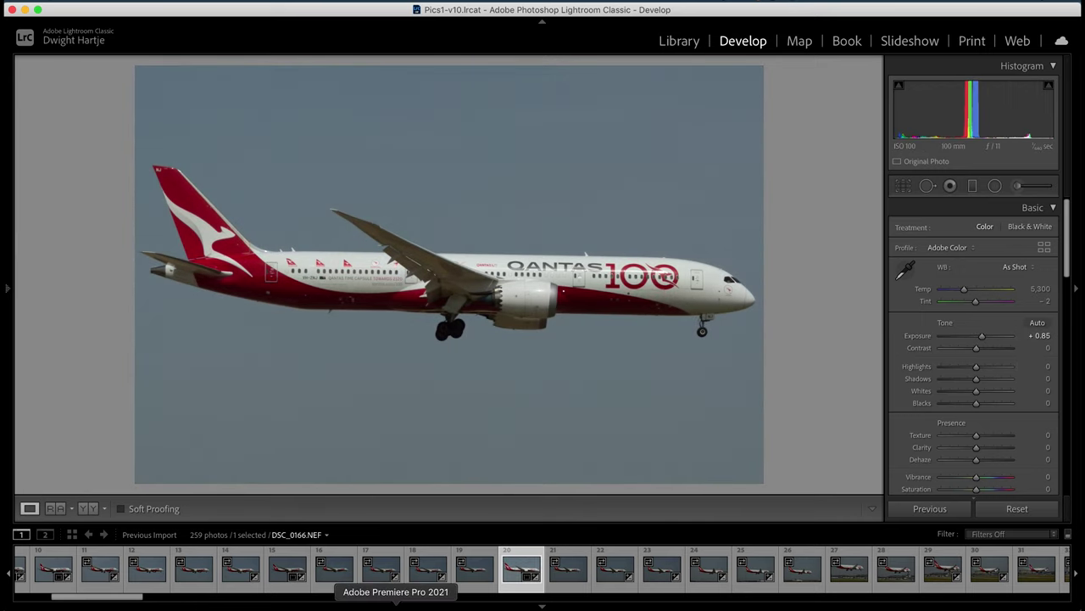
{"action": "left_click", "coordinate": [290, 577]}
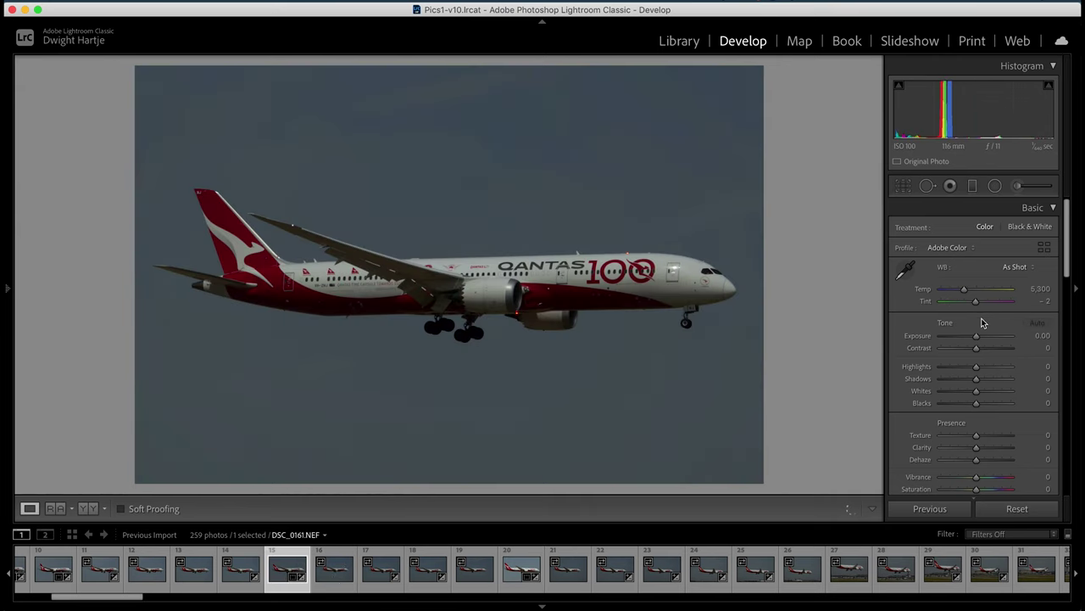
{"action": "left_click_drag", "start_coordinate": [976, 336], "coordinate": [983, 339]}
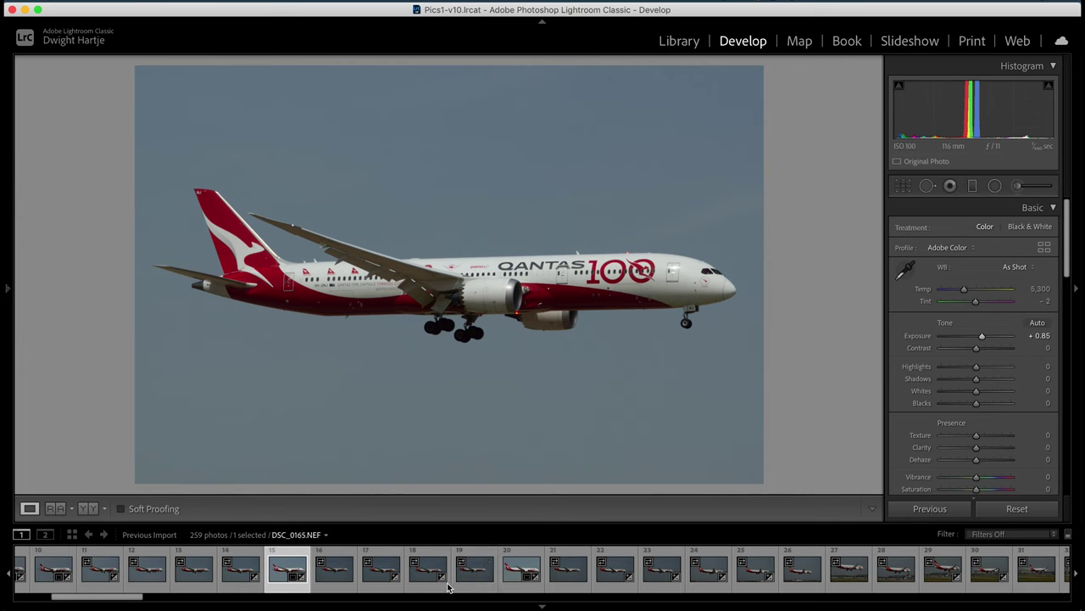
{"action": "scroll", "coordinate": [439, 585], "scroll_direction": "up", "scroll_amount": 5}
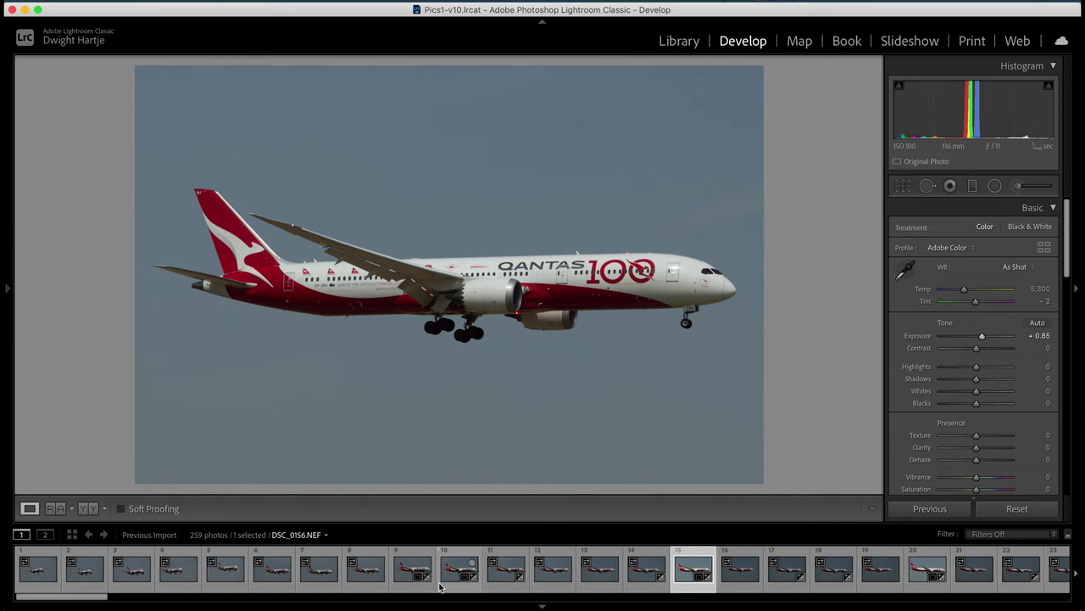
Raise DSC_0156's exposure to +1.20, inspect the 100 livery, then settle at +1.10
{"action": "left_click", "coordinate": [413, 564]}
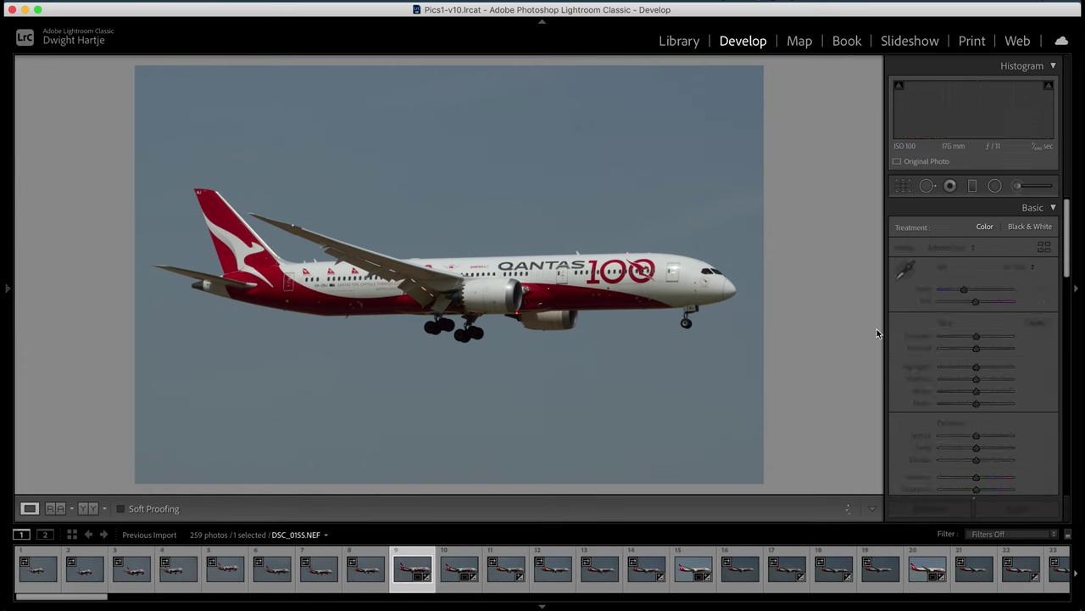
{"action": "key", "text": "Right"}
{"action": "left_click_drag", "start_coordinate": [982, 336], "coordinate": [1026, 338]}
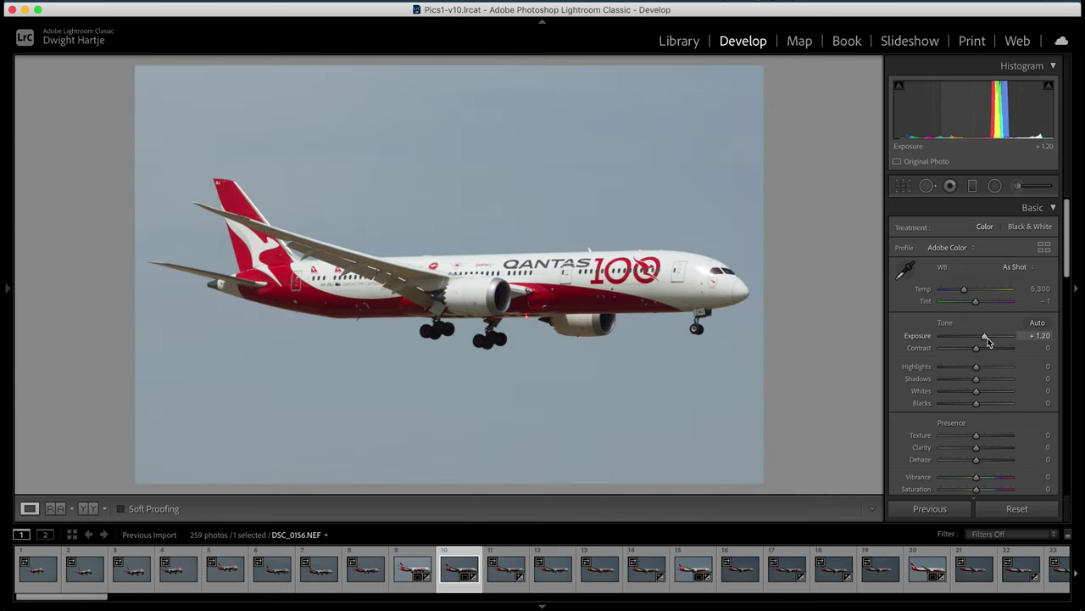
{"action": "left_click", "coordinate": [651, 283]}
{"action": "left_click_drag", "start_coordinate": [671, 290], "coordinate": [672, 289]}
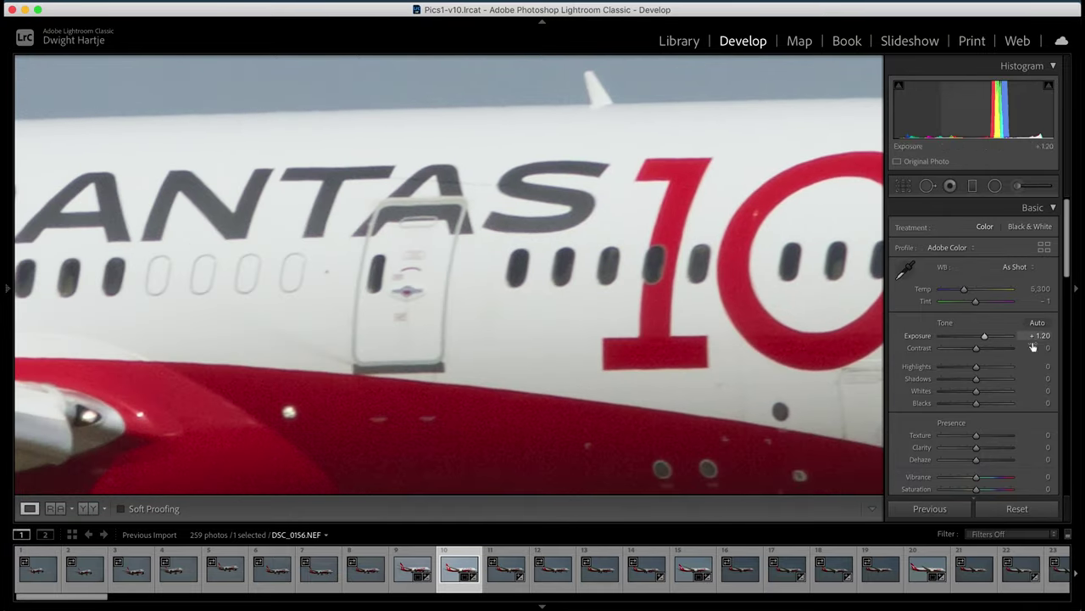
{"action": "left_click_drag", "start_coordinate": [985, 338], "coordinate": [983, 337]}
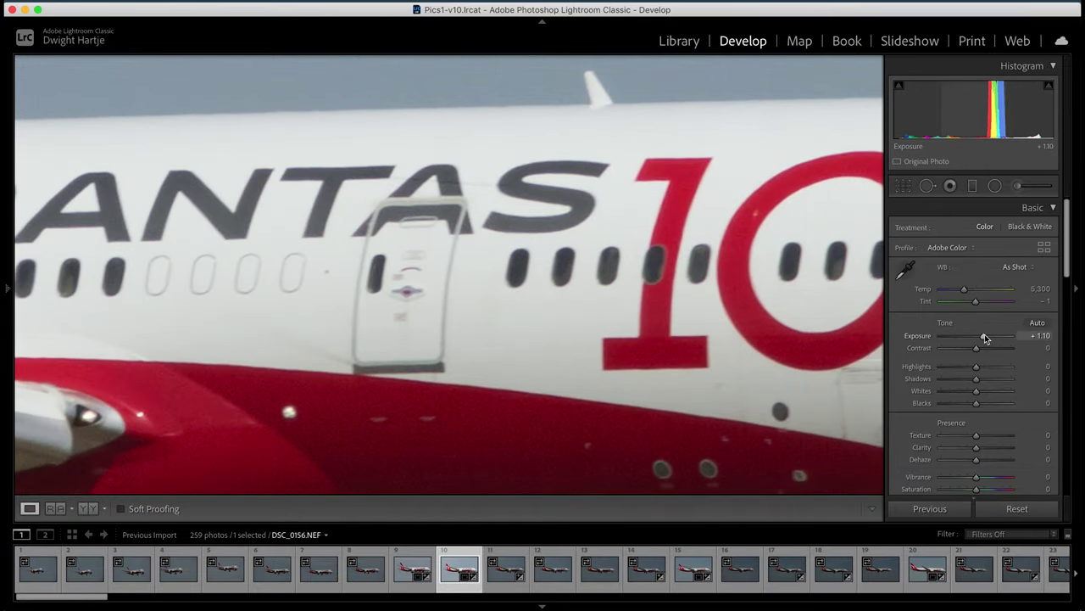
{"action": "scroll", "coordinate": [717, 296], "scroll_direction": "right", "scroll_amount": 5}
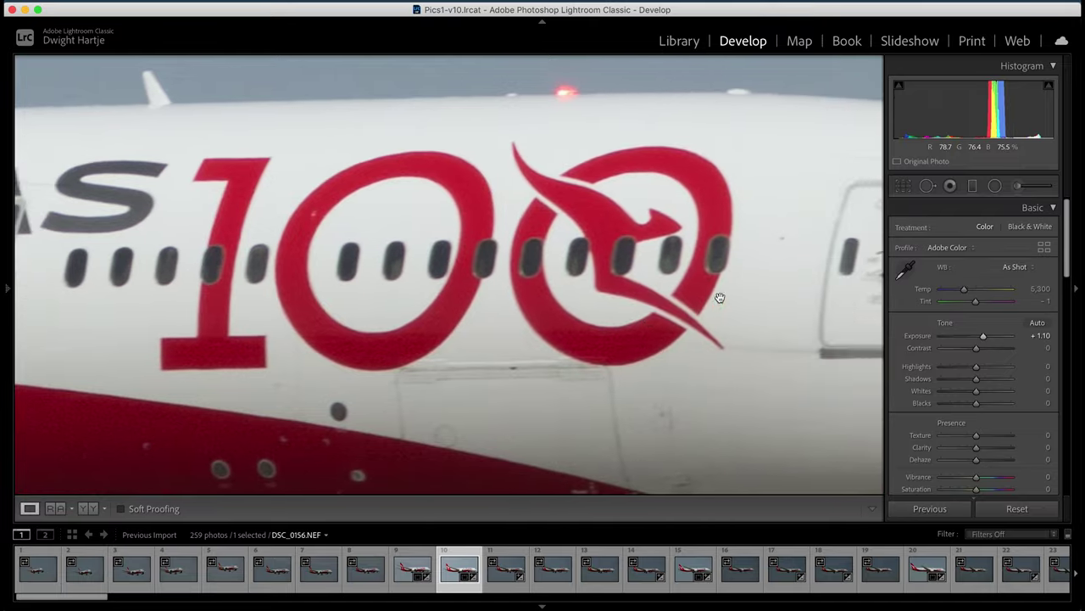
Compare burst shots DSC_0161 and DSC_0166 from the filmstrip
{"action": "scroll", "coordinate": [717, 296], "scroll_direction": "left", "scroll_amount": 6}
{"action": "scroll", "coordinate": [717, 296], "scroll_direction": "left", "scroll_amount": 5}
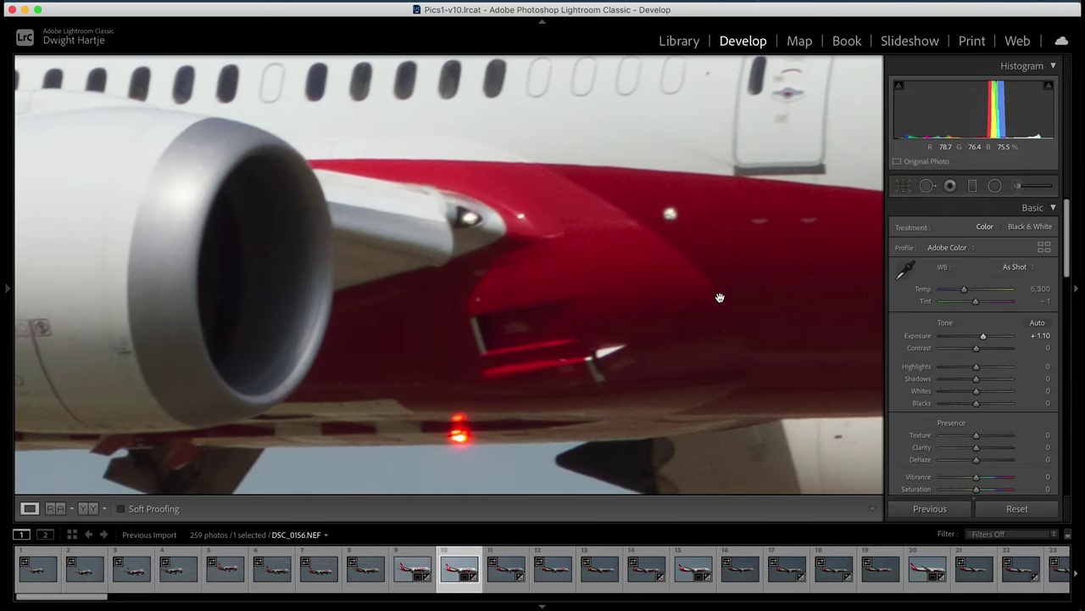
{"action": "scroll", "coordinate": [718, 296], "scroll_direction": "right", "scroll_amount": 6}
{"action": "scroll", "coordinate": [717, 296], "scroll_direction": "up", "scroll_amount": 3}
{"action": "left_click", "coordinate": [694, 568]}
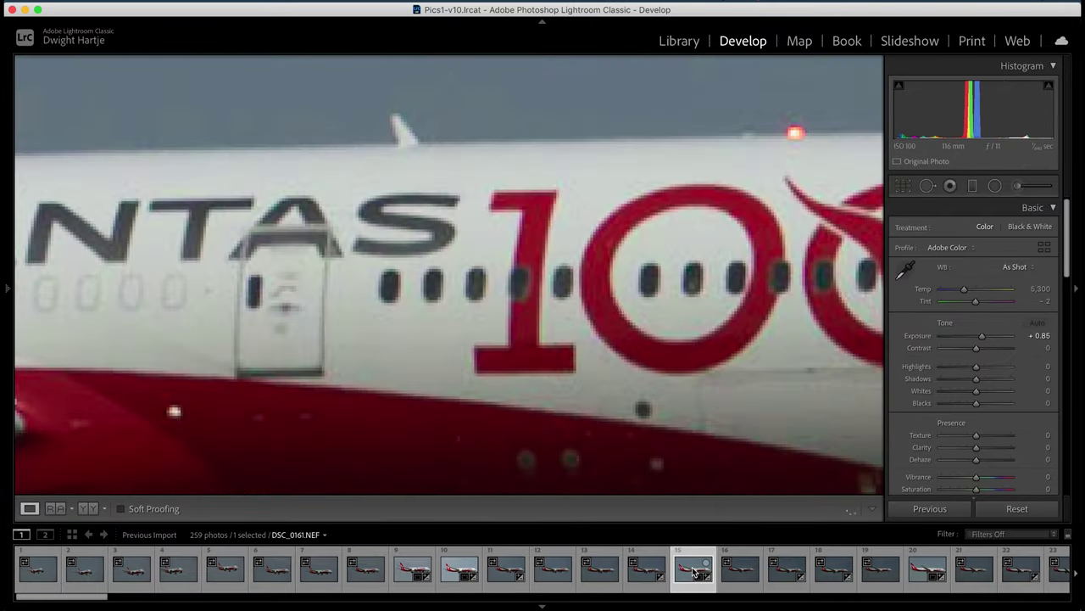
{"action": "scroll", "coordinate": [617, 276], "scroll_direction": "right", "scroll_amount": 5}
{"action": "scroll", "coordinate": [617, 276], "scroll_direction": "left", "scroll_amount": 8}
{"action": "scroll", "coordinate": [617, 276], "scroll_direction": "down", "scroll_amount": 3}
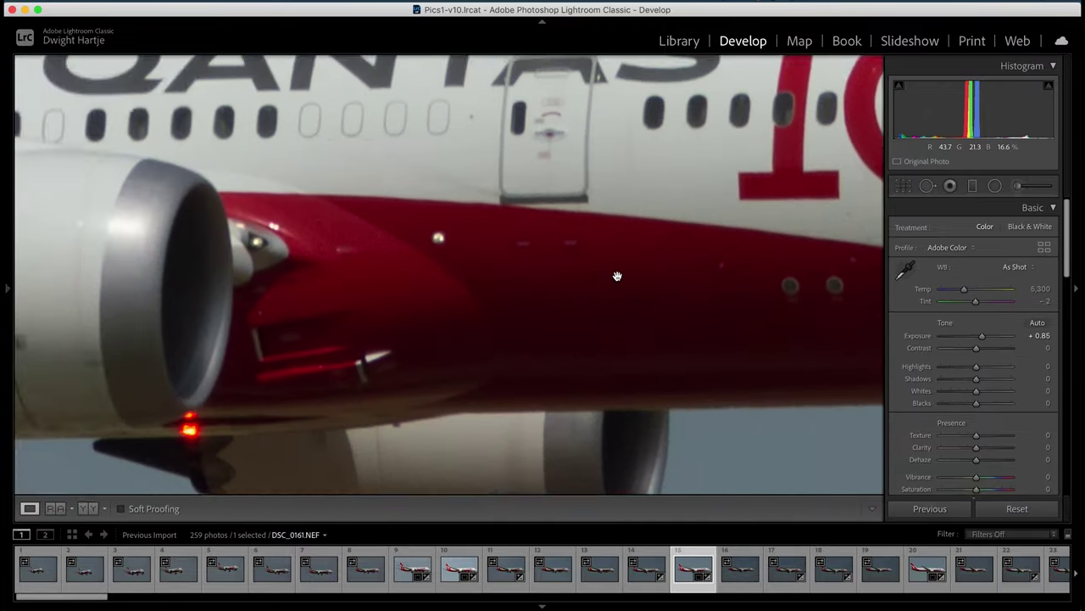
{"action": "left_click", "coordinate": [928, 568]}
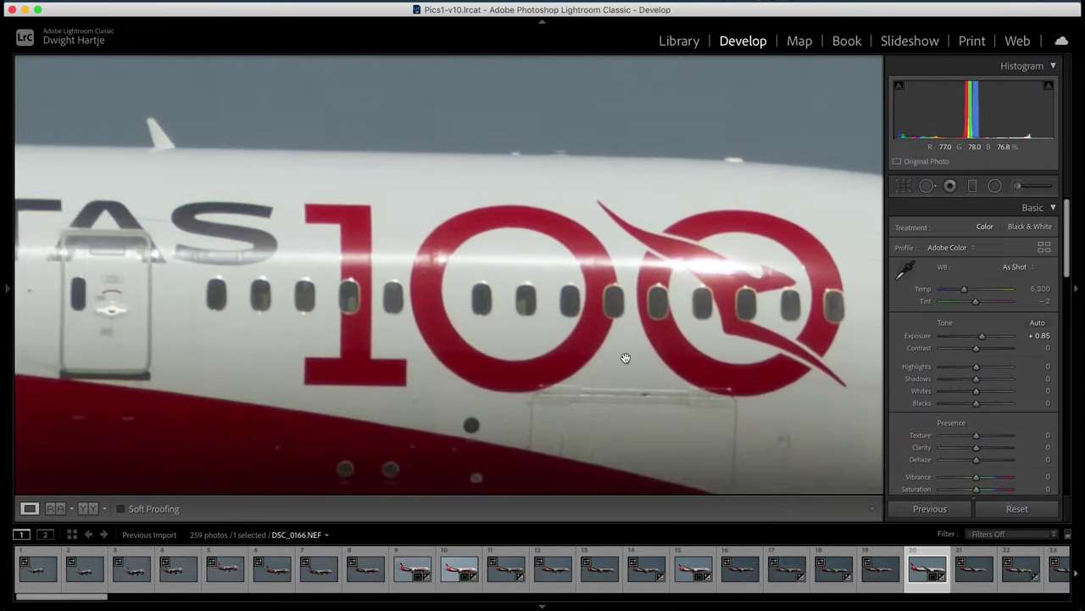
{"action": "scroll", "coordinate": [625, 357], "scroll_direction": "left", "scroll_amount": 5}
{"action": "scroll", "coordinate": [625, 357], "scroll_direction": "down", "scroll_amount": 3}
Return to DSC_0161 and inspect the engine's sharpness at 1:1 zoom
{"action": "left_click", "coordinate": [625, 359]}
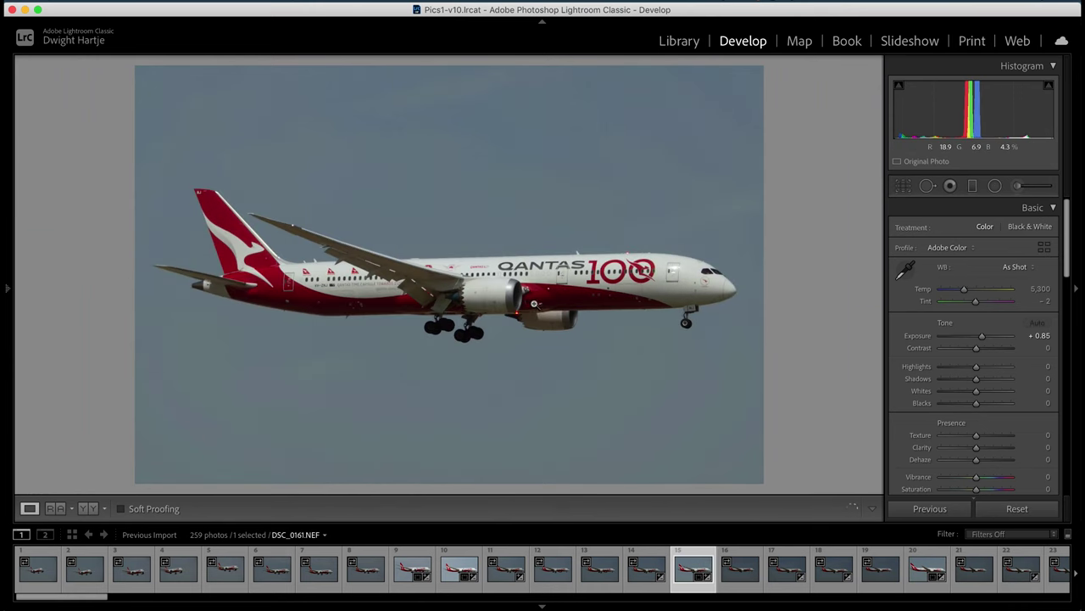
{"action": "left_click", "coordinate": [534, 304]}
{"action": "scroll", "coordinate": [552, 249], "scroll_direction": "up", "scroll_amount": 5}
{"action": "scroll", "coordinate": [552, 255], "scroll_direction": "right", "scroll_amount": 5}
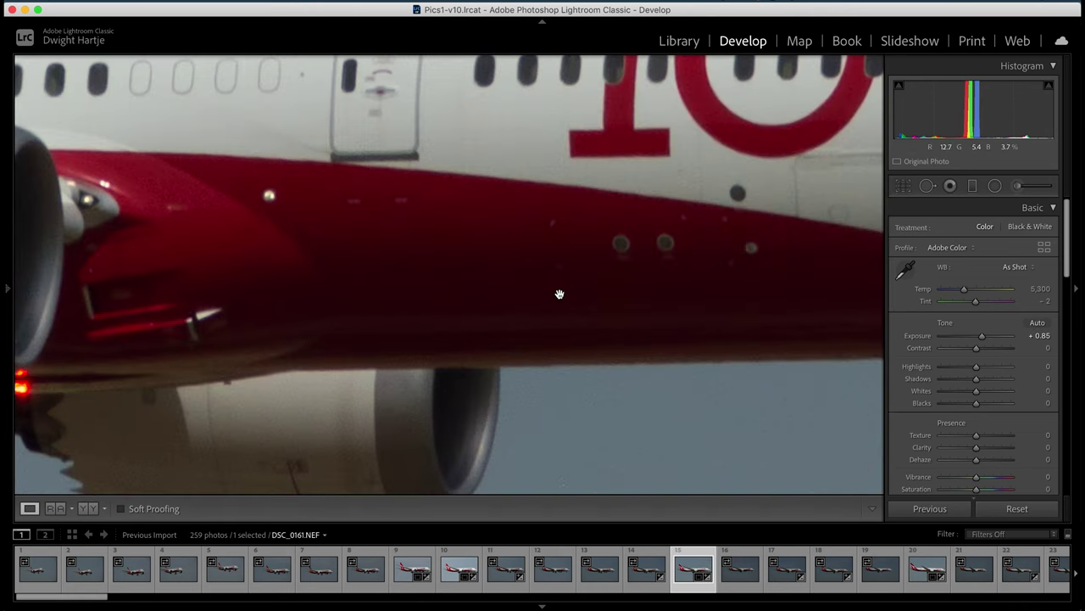
{"action": "scroll", "coordinate": [549, 292], "scroll_direction": "up", "scroll_amount": 1}
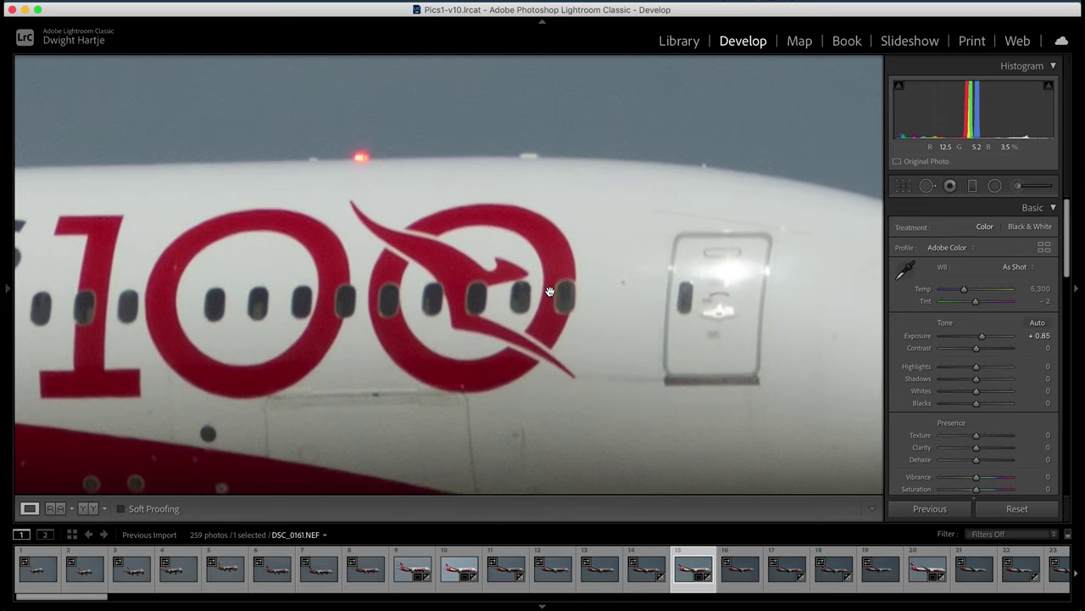
{"action": "scroll", "coordinate": [550, 292], "scroll_direction": "left", "scroll_amount": 5}
{"action": "scroll", "coordinate": [549, 292], "scroll_direction": "up", "scroll_amount": 10}
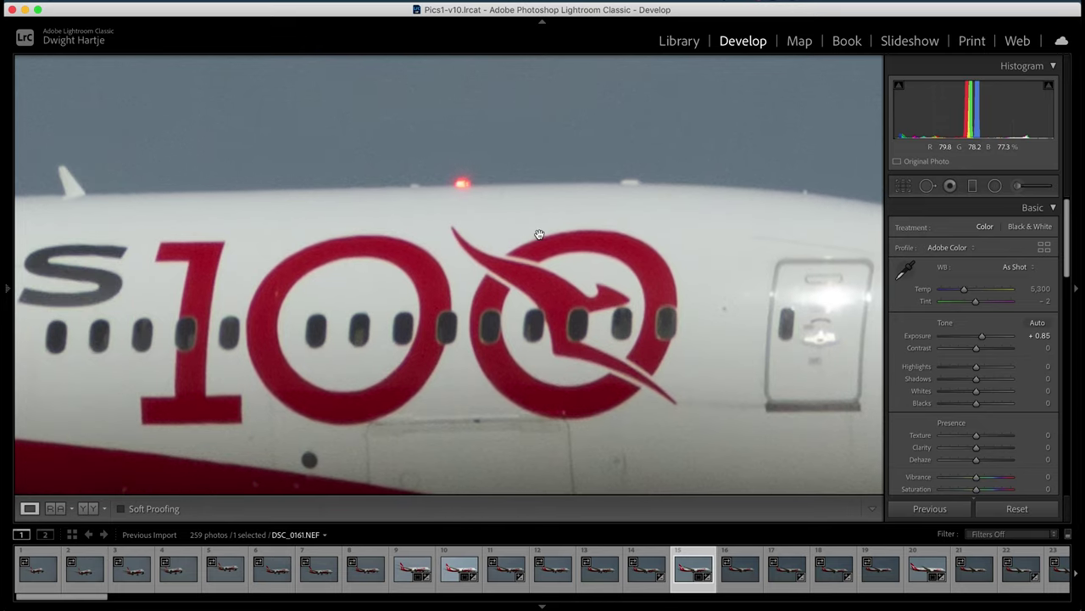
{"action": "scroll", "coordinate": [539, 234], "scroll_direction": "down", "scroll_amount": 5}
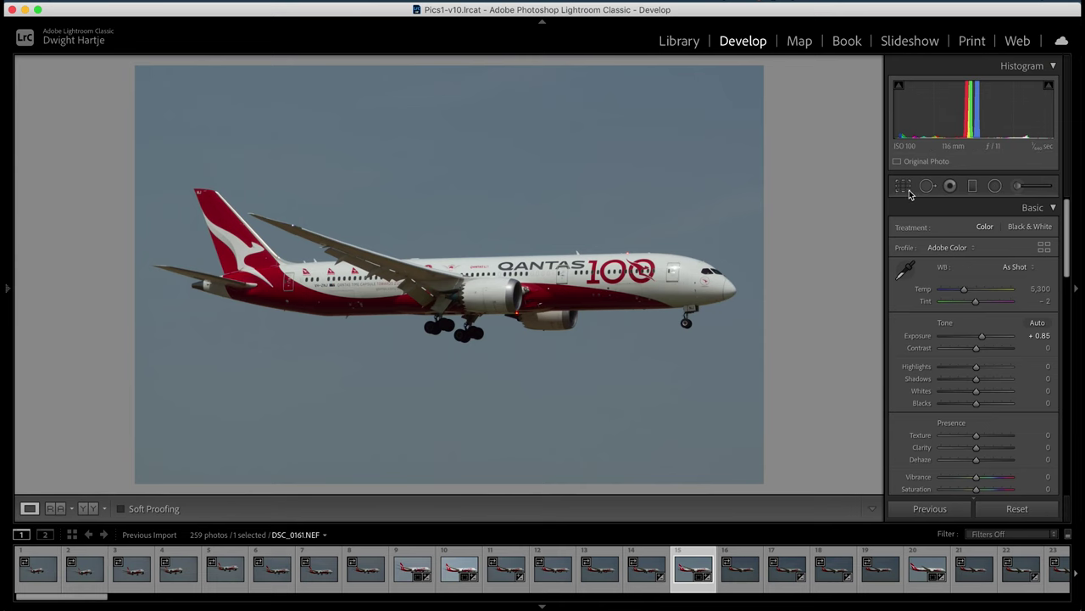
Pull DSC_0161's right crop edge inward, recentre the plane in the frame and apply the crop
{"action": "left_click", "coordinate": [904, 187]}
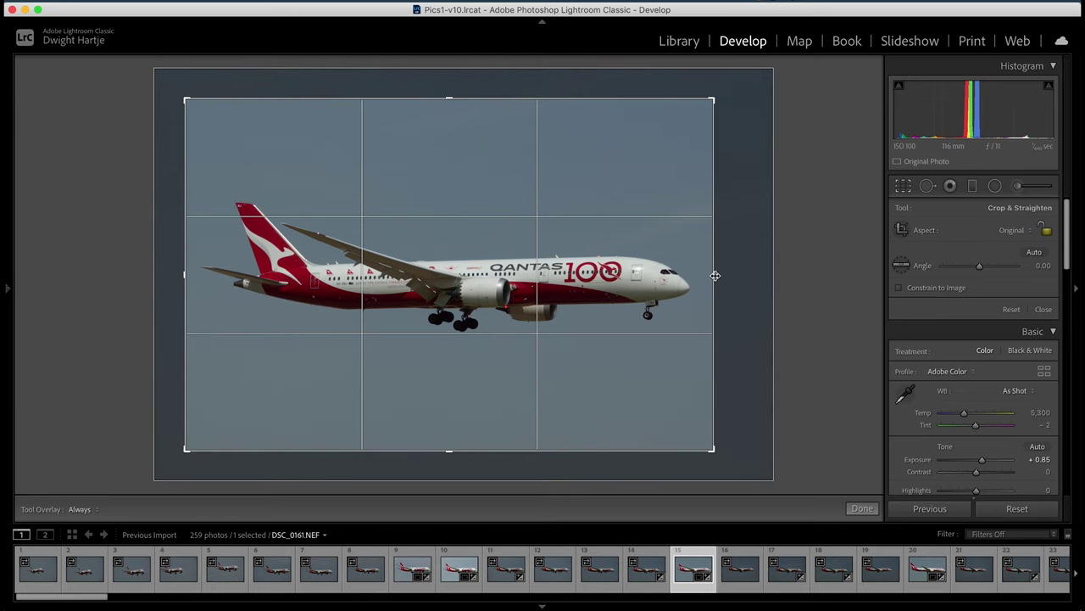
{"action": "left_click_drag", "start_coordinate": [716, 275], "coordinate": [704, 275]}
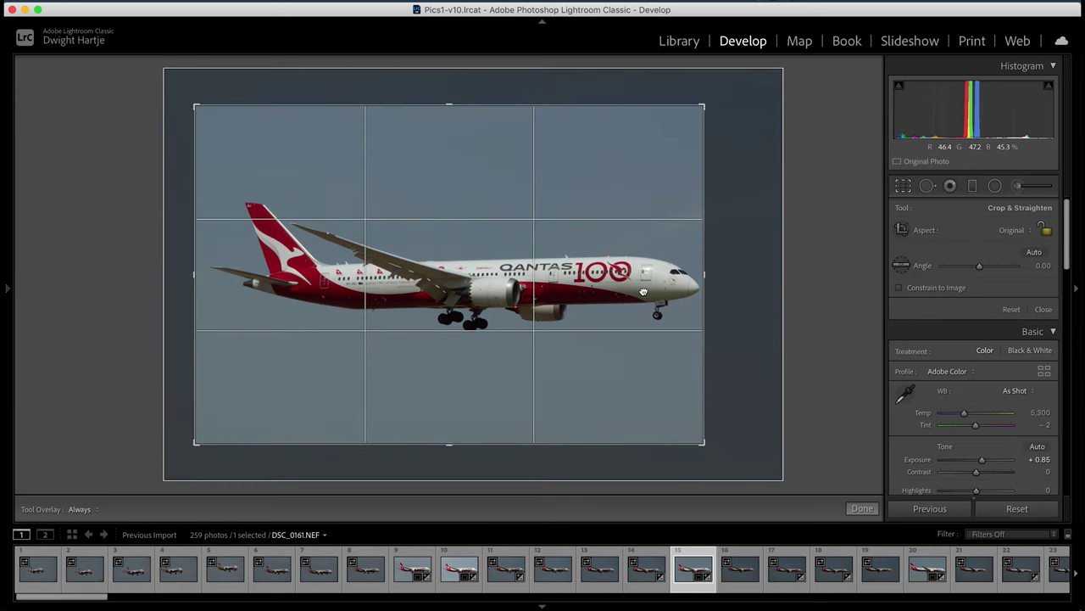
{"action": "left_click_drag", "start_coordinate": [642, 292], "coordinate": [635, 288]}
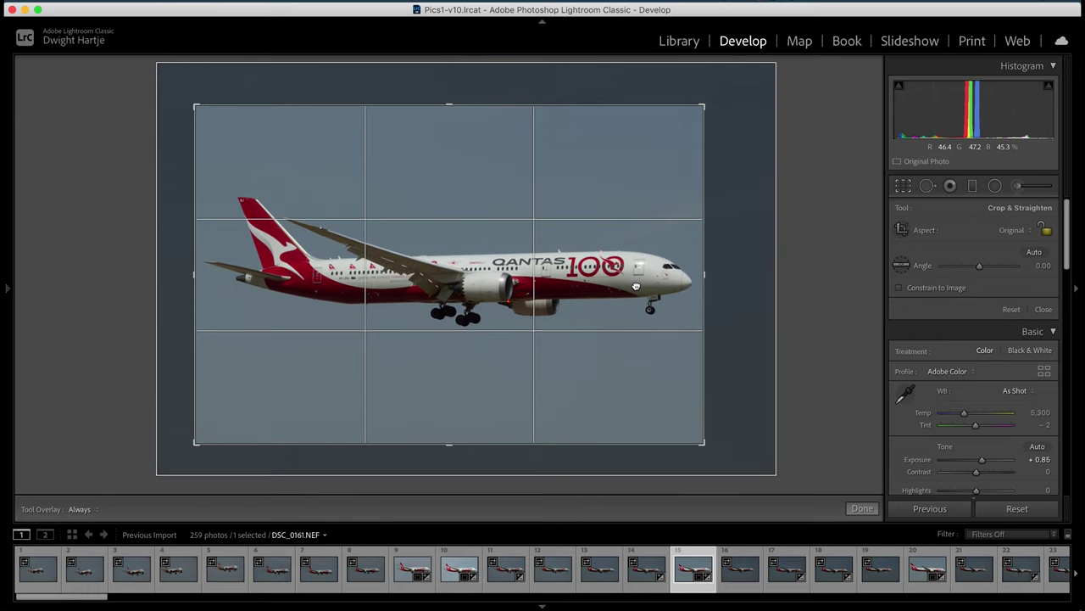
{"action": "left_click_drag", "start_coordinate": [636, 287], "coordinate": [637, 287]}
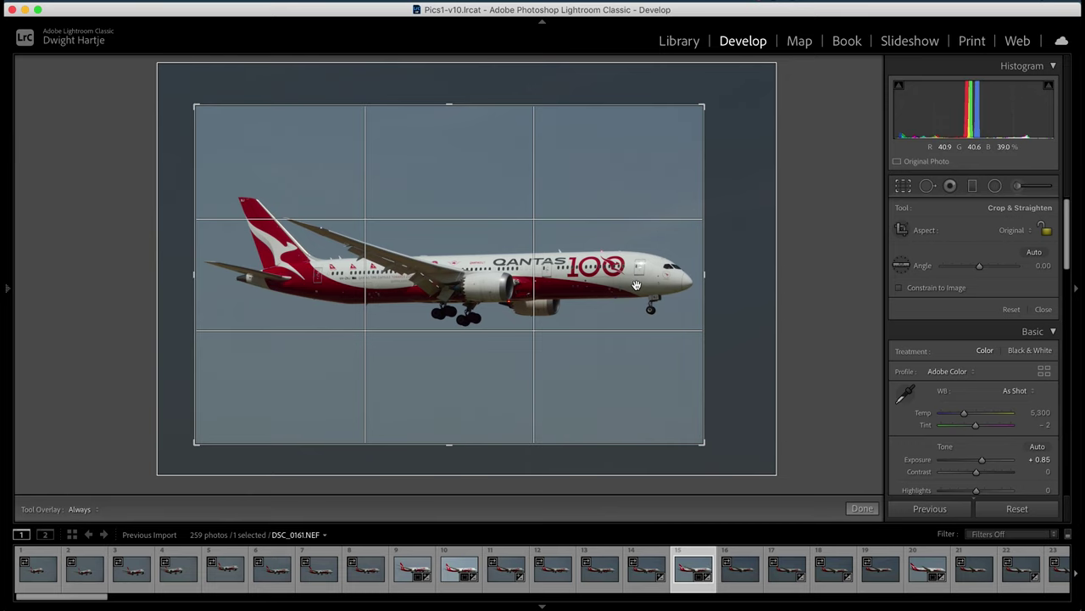
{"action": "key", "text": "Return"}
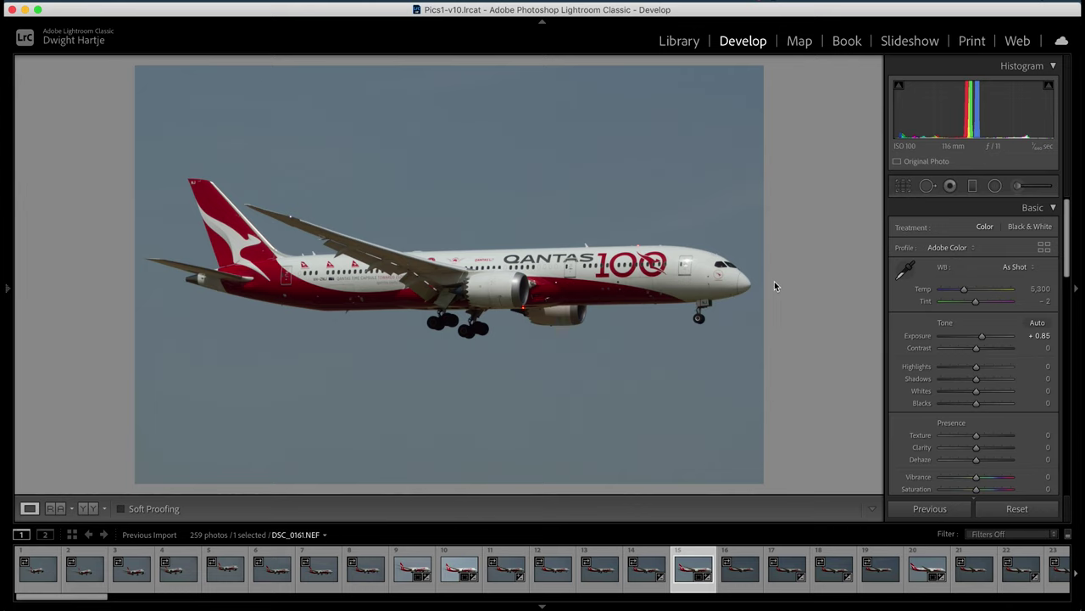
Raise DSC_0161's Sharpening Detail slightly and inspect the 100 logo at 1:1
{"action": "scroll", "coordinate": [994, 387], "scroll_direction": "down", "scroll_amount": 5}
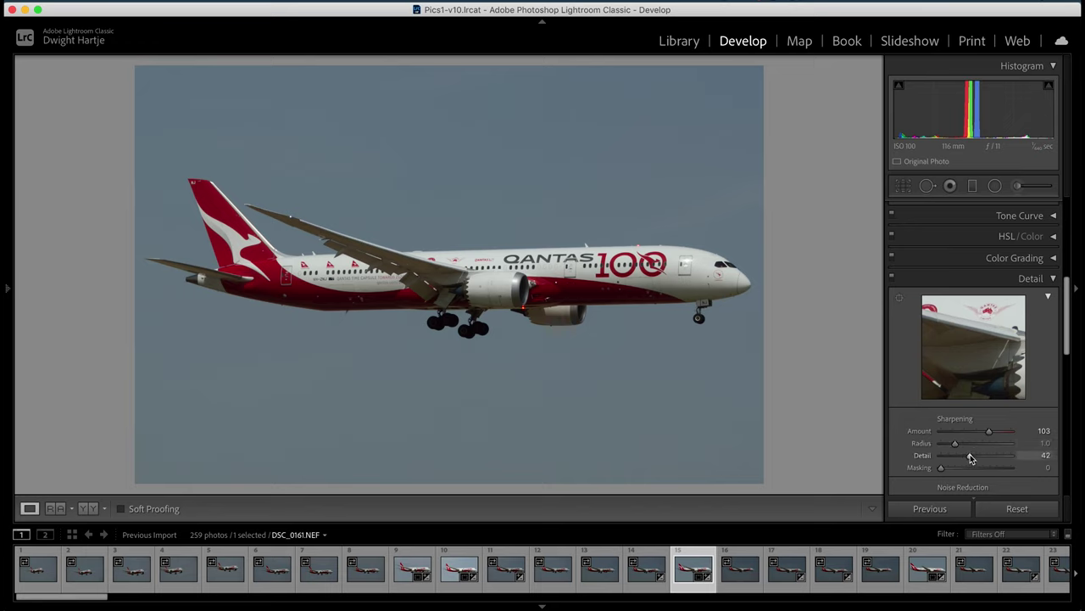
{"action": "left_click_drag", "start_coordinate": [969, 458], "coordinate": [970, 459]}
{"action": "scroll", "coordinate": [939, 415], "scroll_direction": "up", "scroll_amount": 10}
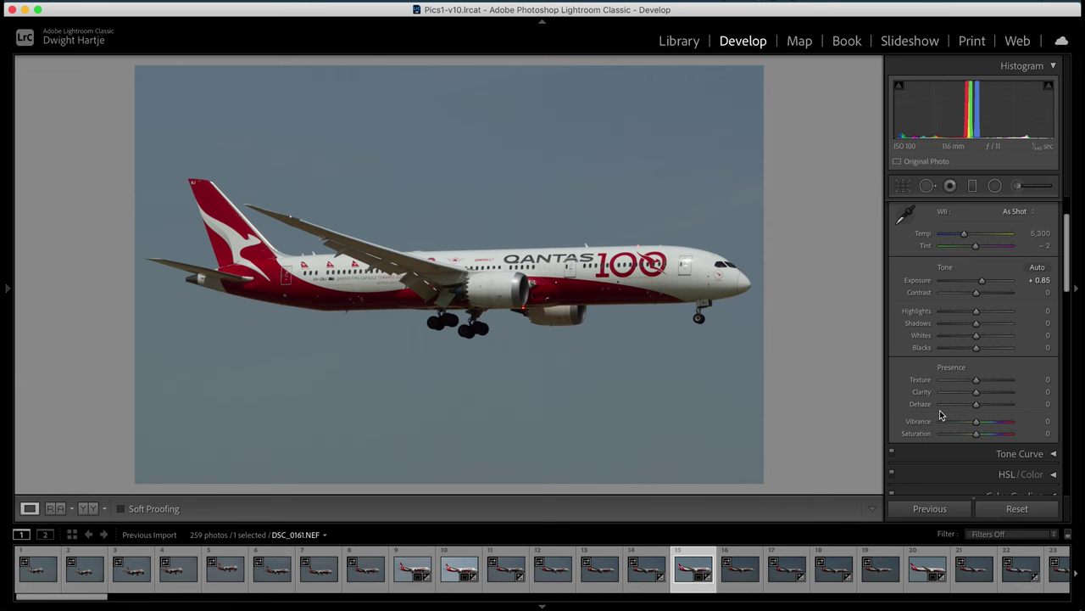
{"action": "left_click", "coordinate": [651, 270]}
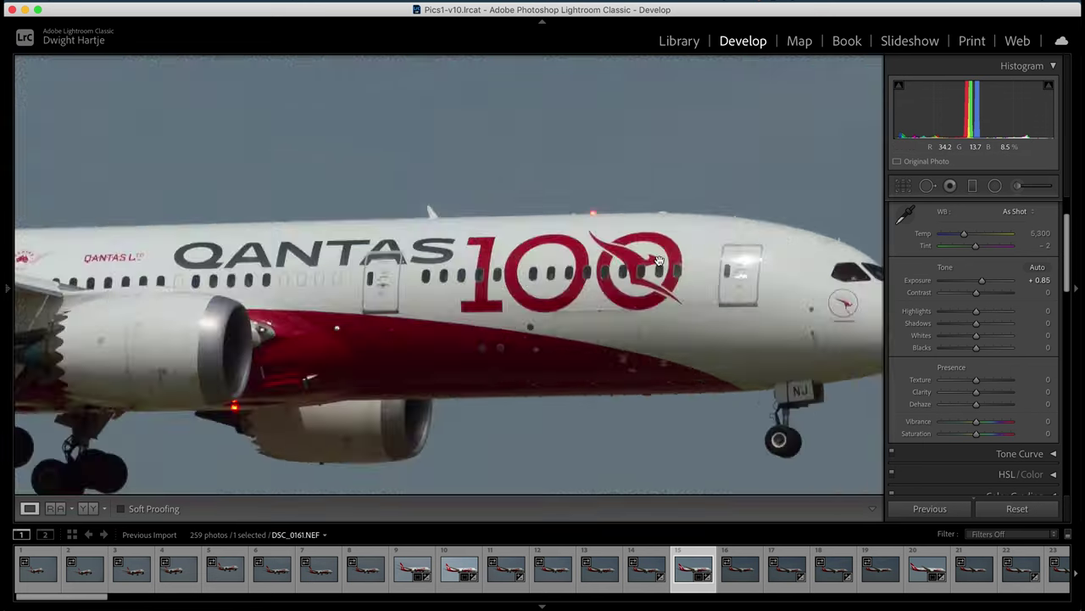
{"action": "scroll", "coordinate": [549, 303], "scroll_direction": "left", "scroll_amount": 15}
{"action": "scroll", "coordinate": [550, 303], "scroll_direction": "down", "scroll_amount": 5}
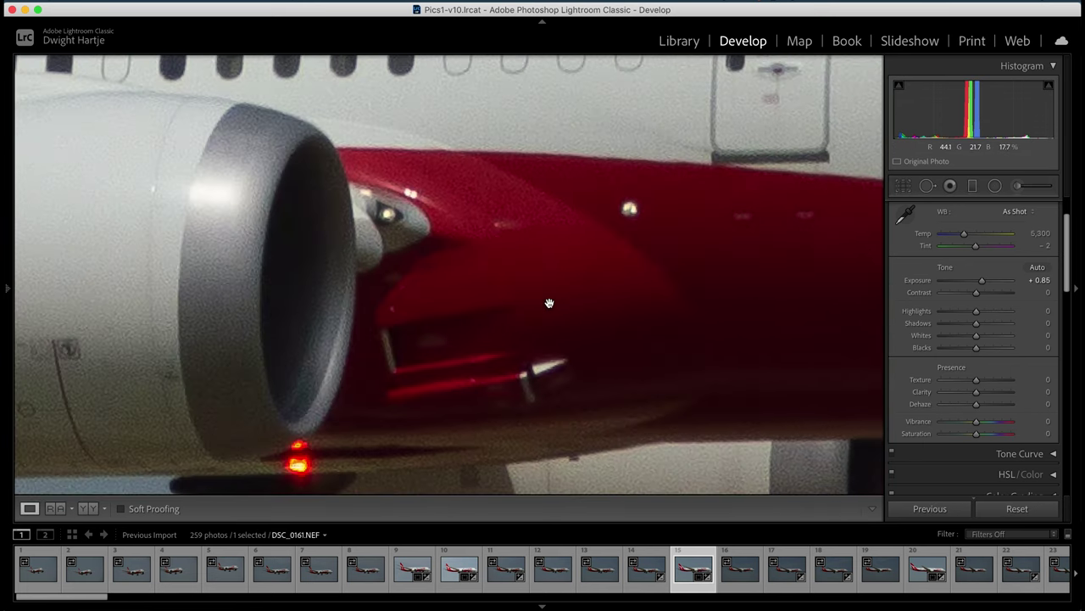
{"action": "scroll", "coordinate": [746, 341], "scroll_direction": "right", "scroll_amount": 15}
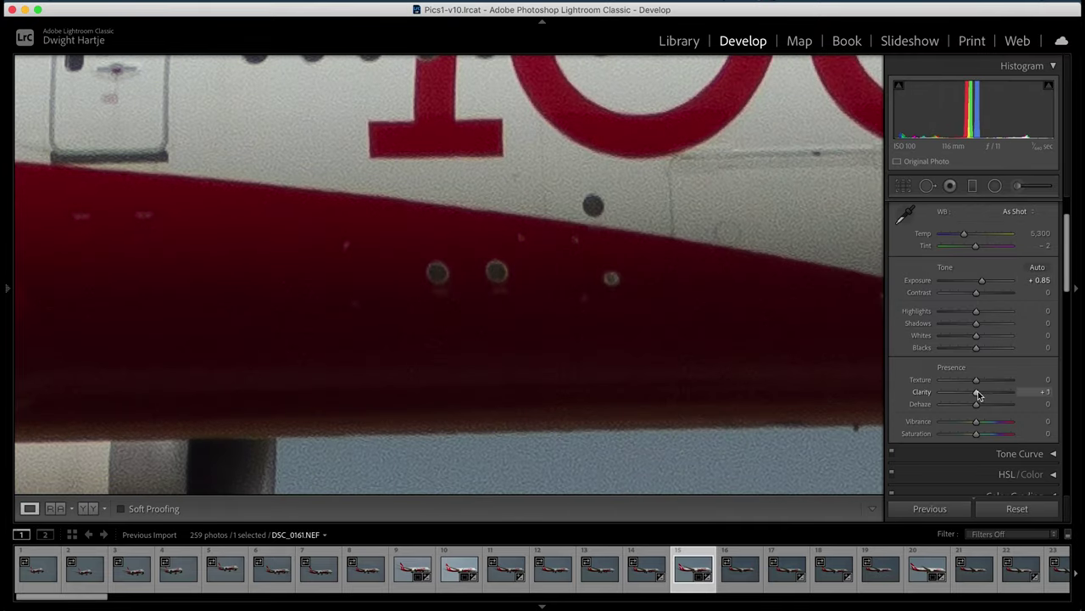
Increase Clarity to +20, review the close-up, then step back to DSC_0156
{"action": "left_click_drag", "start_coordinate": [979, 394], "coordinate": [985, 394]}
{"action": "scroll", "coordinate": [734, 311], "scroll_direction": "right", "scroll_amount": 10}
{"action": "scroll", "coordinate": [734, 311], "scroll_direction": "up", "scroll_amount": 4}
{"action": "scroll", "coordinate": [734, 311], "scroll_direction": "right", "scroll_amount": 4}
{"action": "scroll", "coordinate": [734, 310], "scroll_direction": "up", "scroll_amount": 2}
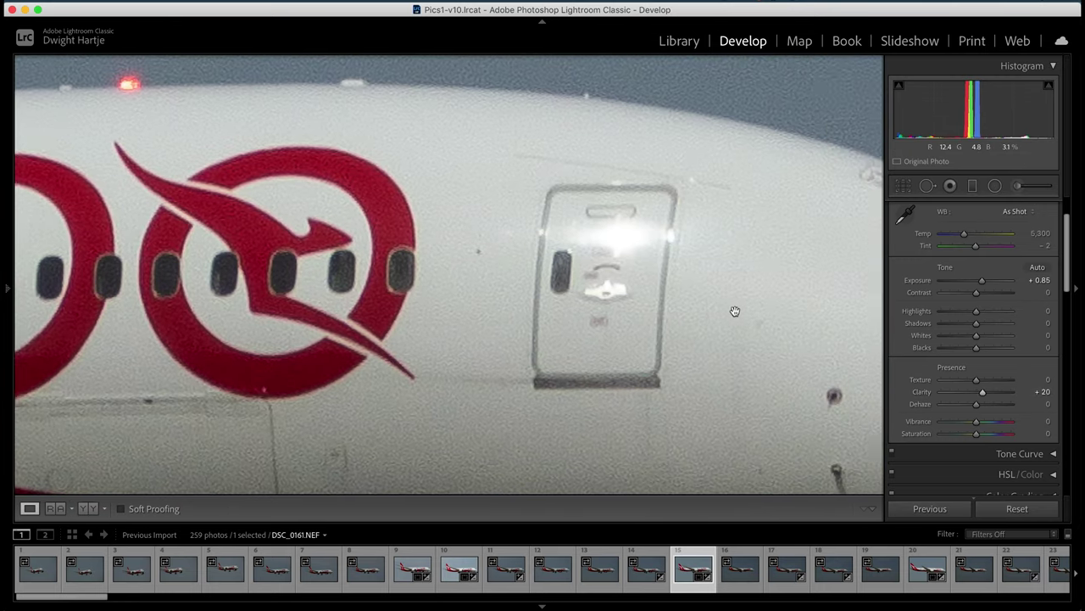
{"action": "scroll", "coordinate": [636, 309], "scroll_direction": "left", "scroll_amount": 15}
{"action": "key", "text": "Left"}
{"action": "key", "text": "Left"}
{"action": "key", "text": "Left"}
{"action": "key", "text": "Left"}
{"action": "key", "text": "Left"}
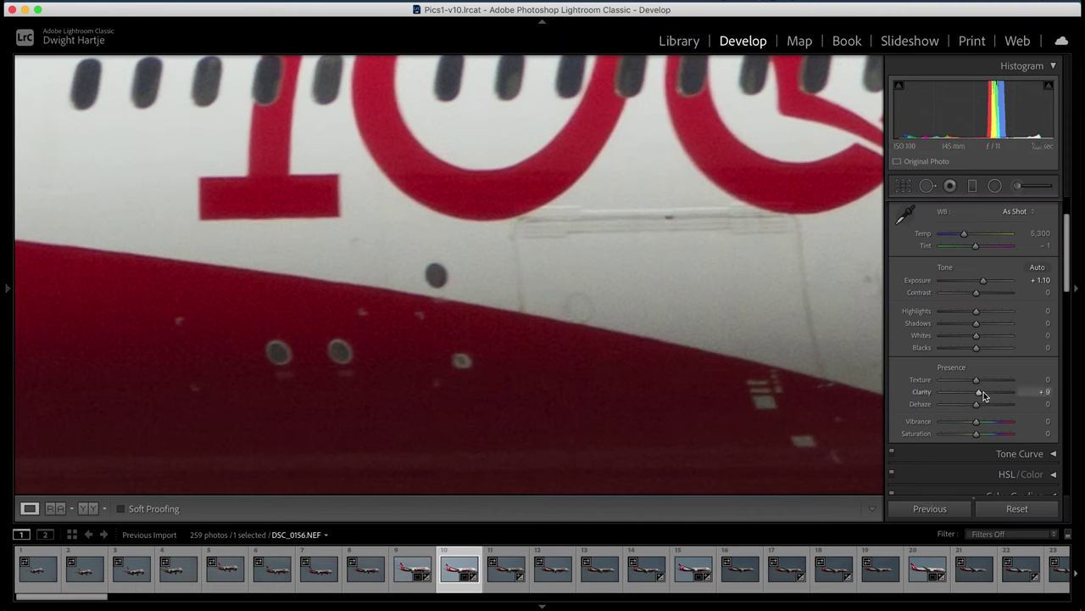
{"action": "scroll", "coordinate": [984, 394], "scroll_direction": "down", "scroll_amount": 10}
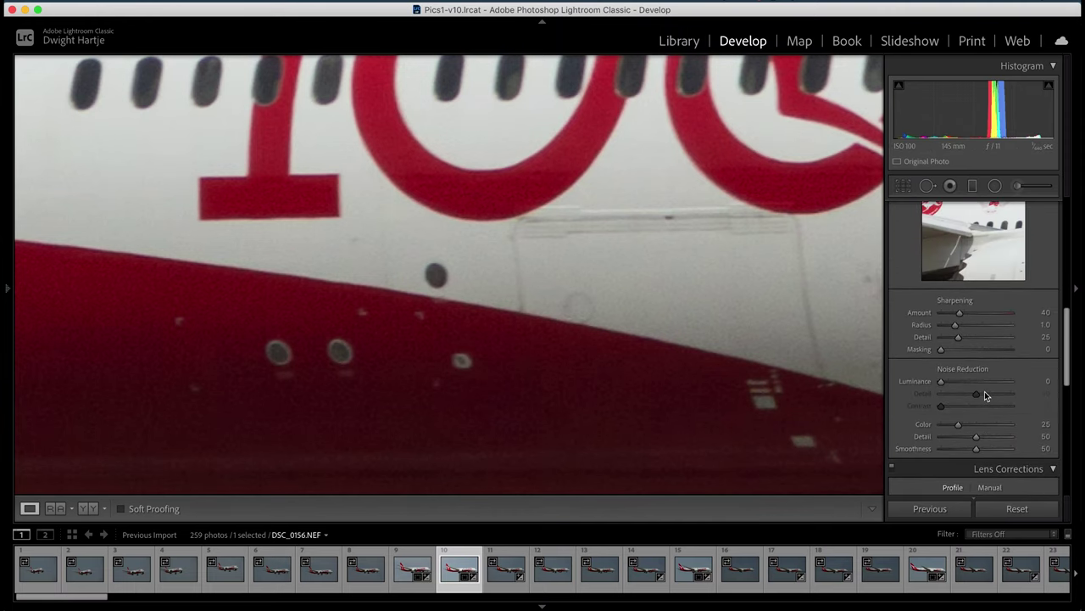
{"action": "left_click", "coordinate": [980, 313]}
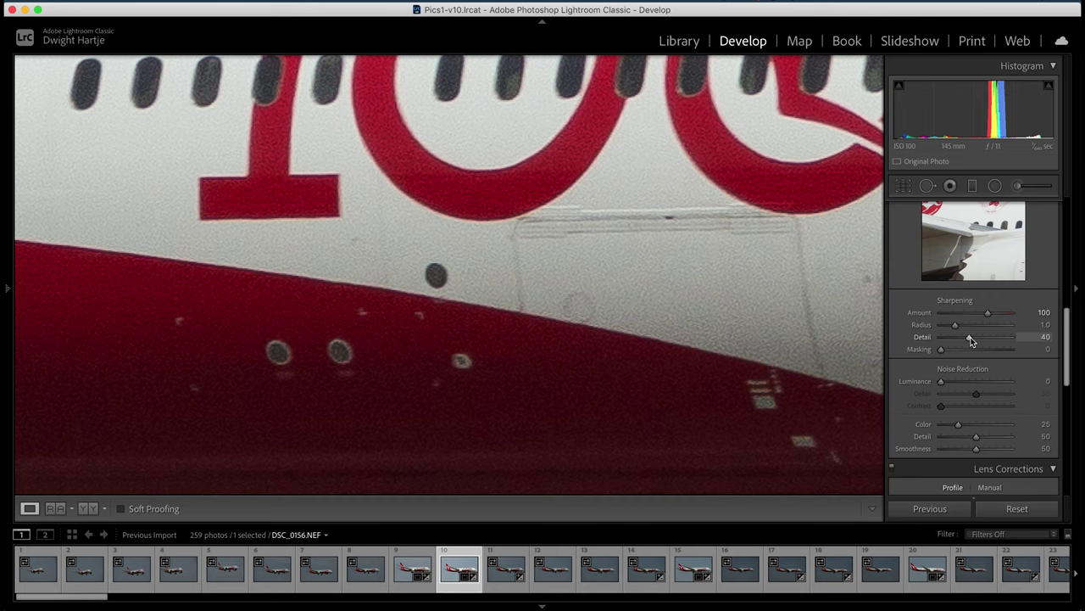
{"action": "scroll", "coordinate": [627, 337], "scroll_direction": "left", "scroll_amount": 15}
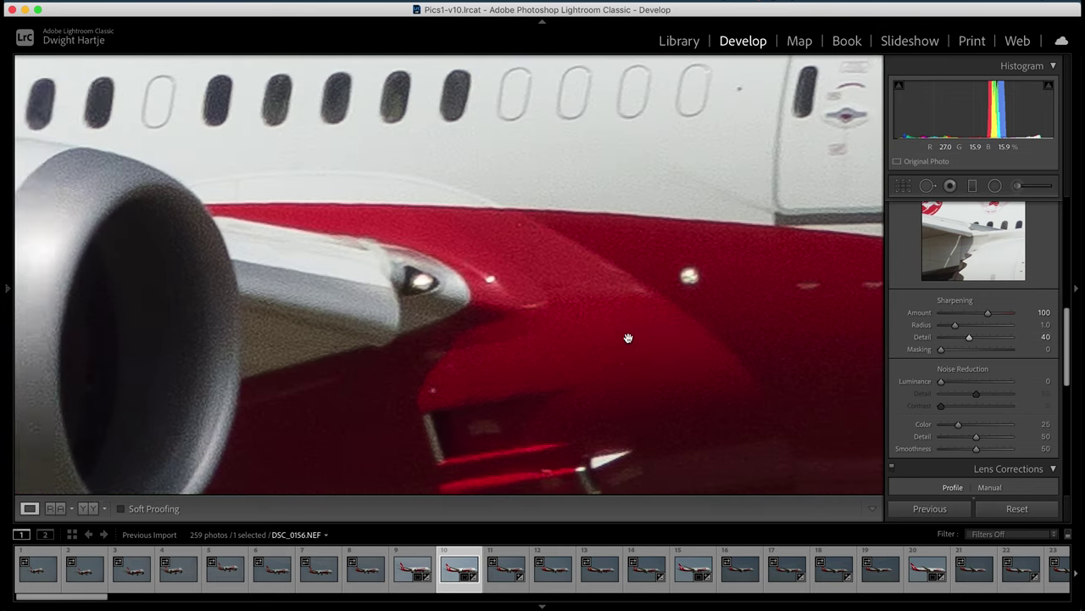
{"action": "scroll", "coordinate": [628, 337], "scroll_direction": "up", "scroll_amount": 10}
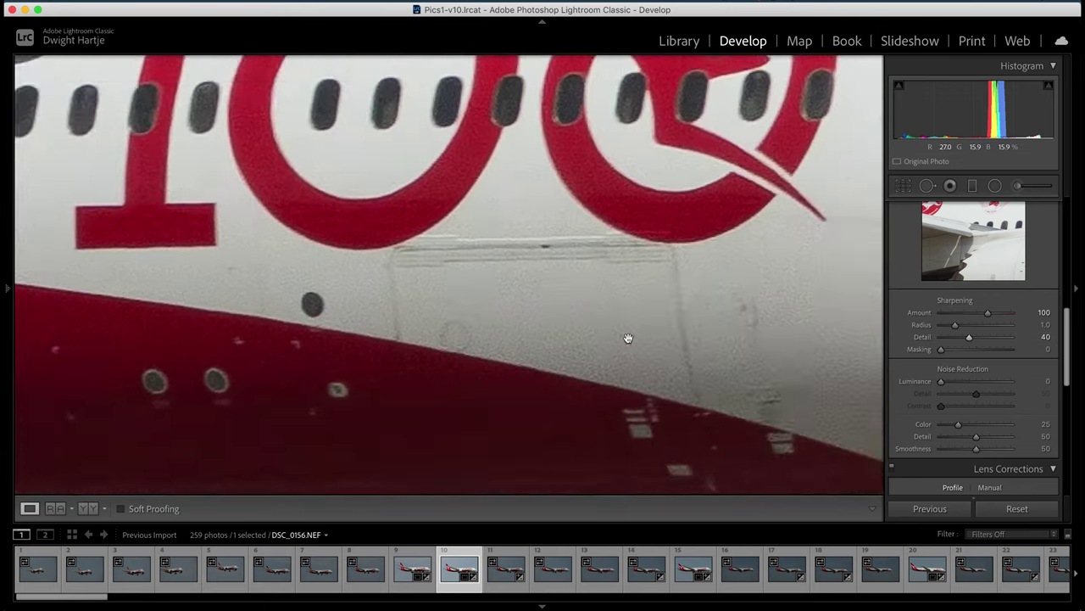
{"action": "scroll", "coordinate": [627, 338], "scroll_direction": "down", "scroll_amount": 10}
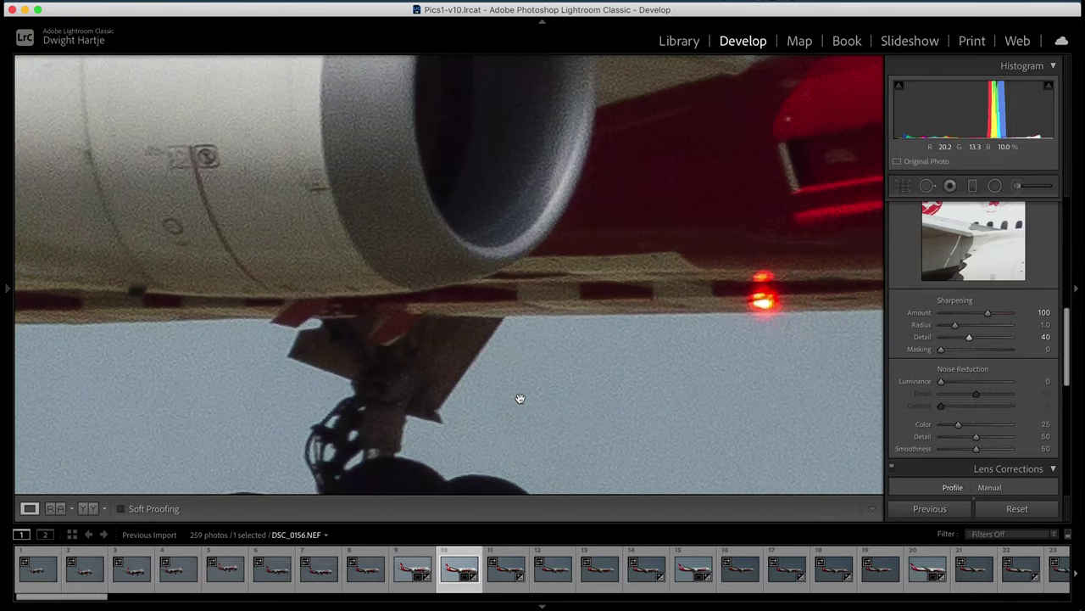
{"action": "scroll", "coordinate": [520, 398], "scroll_direction": "right", "scroll_amount": 10}
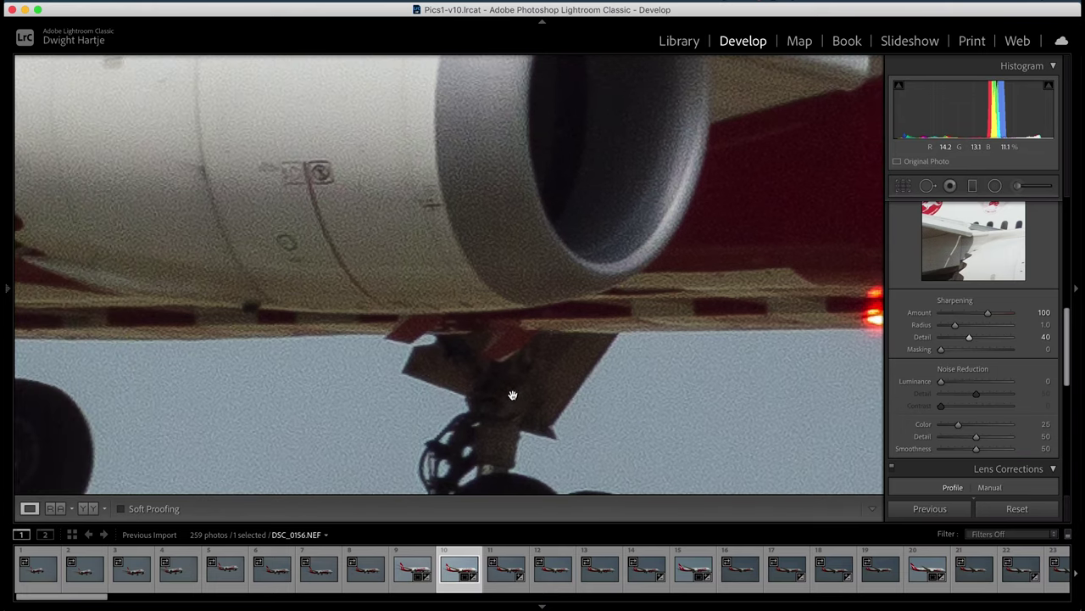
{"action": "scroll", "coordinate": [511, 394], "scroll_direction": "right", "scroll_amount": 15}
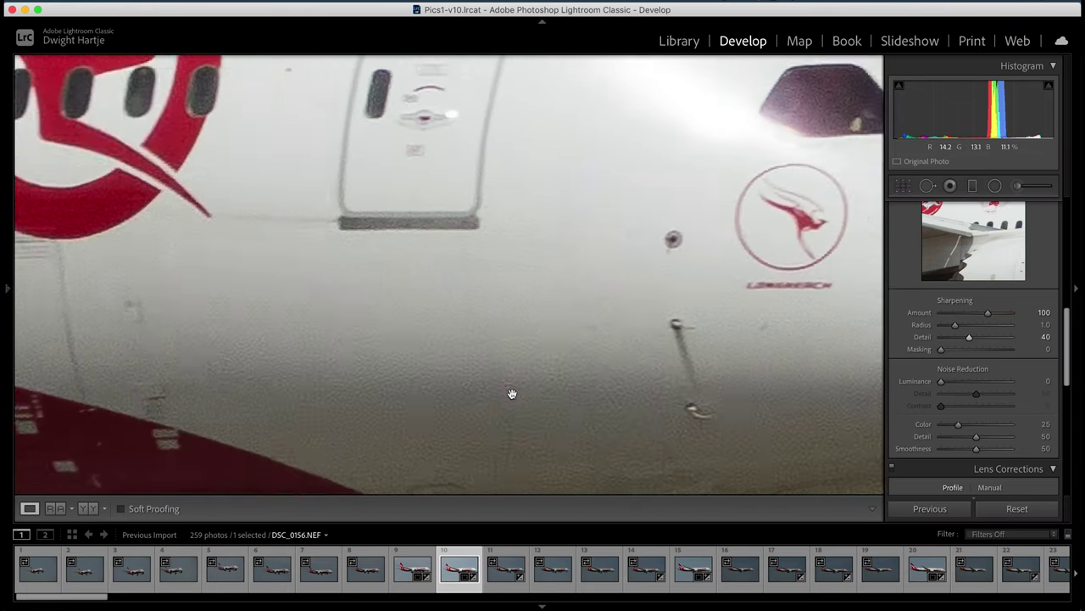
{"action": "scroll", "coordinate": [511, 394], "scroll_direction": "left", "scroll_amount": 15}
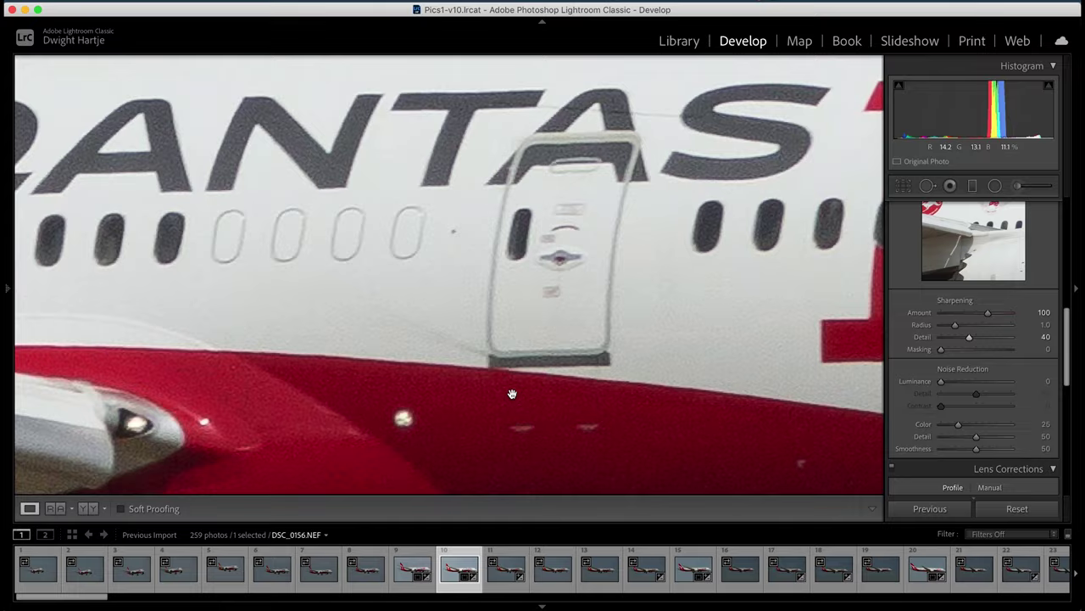
{"action": "scroll", "coordinate": [512, 393], "scroll_direction": "left", "scroll_amount": 15}
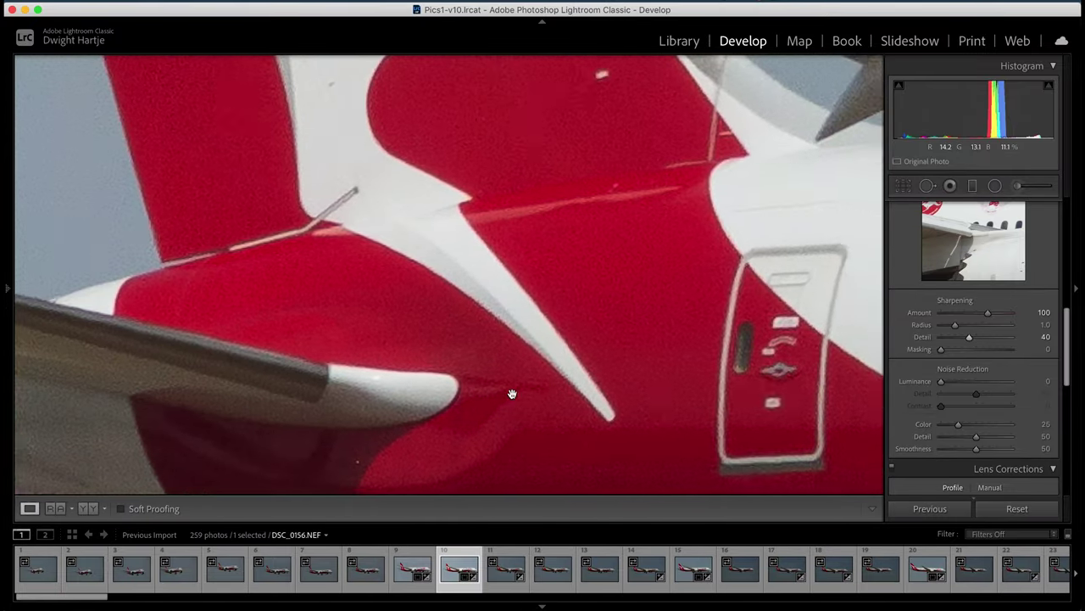
{"action": "scroll", "coordinate": [512, 394], "scroll_direction": "right", "scroll_amount": 10}
{"action": "left_click", "coordinate": [593, 395]}
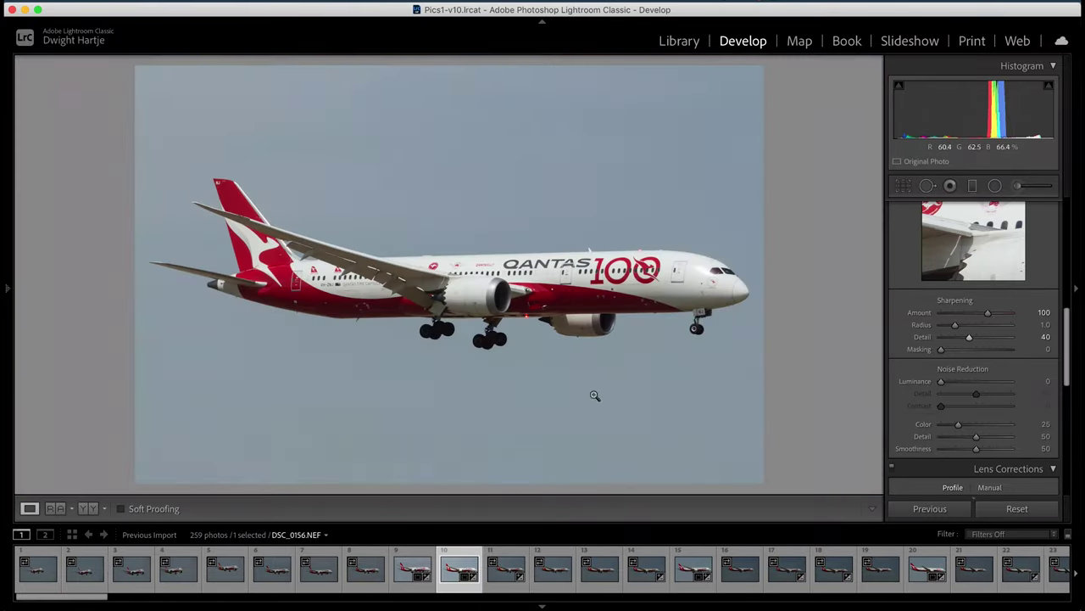
Lower exposure to +0.95 and raise contrast to +13, checking the engine at 1:1
{"action": "scroll", "coordinate": [904, 277], "scroll_direction": "up", "scroll_amount": 10}
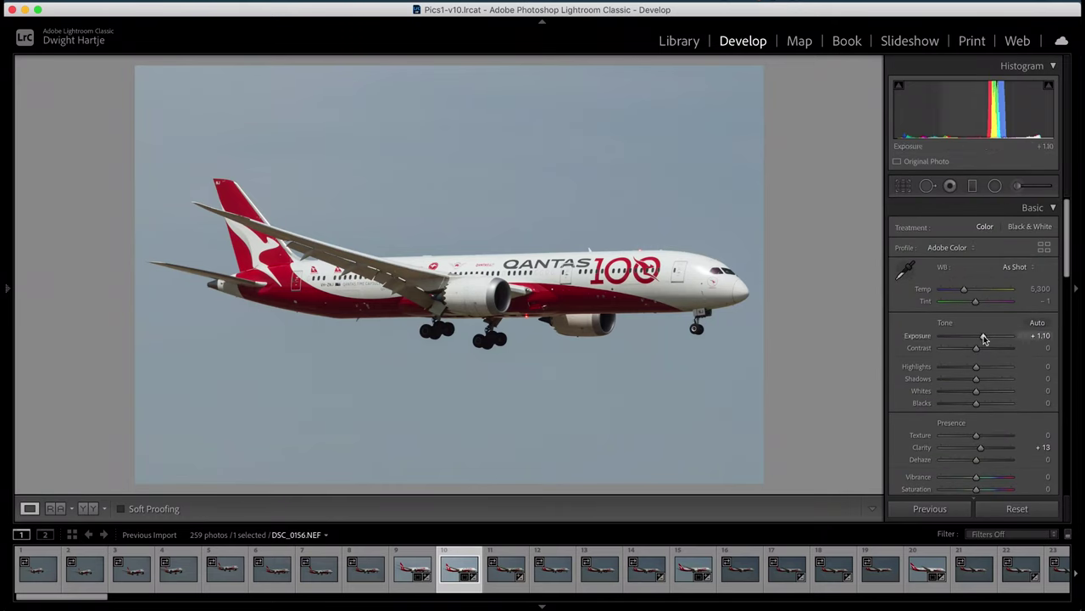
{"action": "left_click_drag", "start_coordinate": [984, 339], "coordinate": [984, 339]}
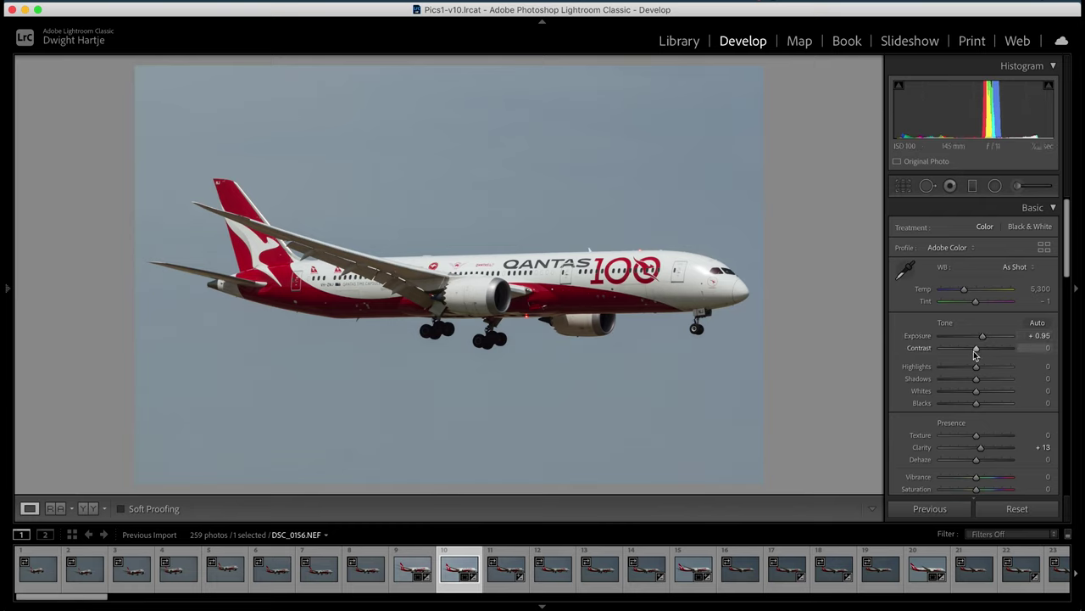
{"action": "left_click_drag", "start_coordinate": [977, 350], "coordinate": [982, 383]}
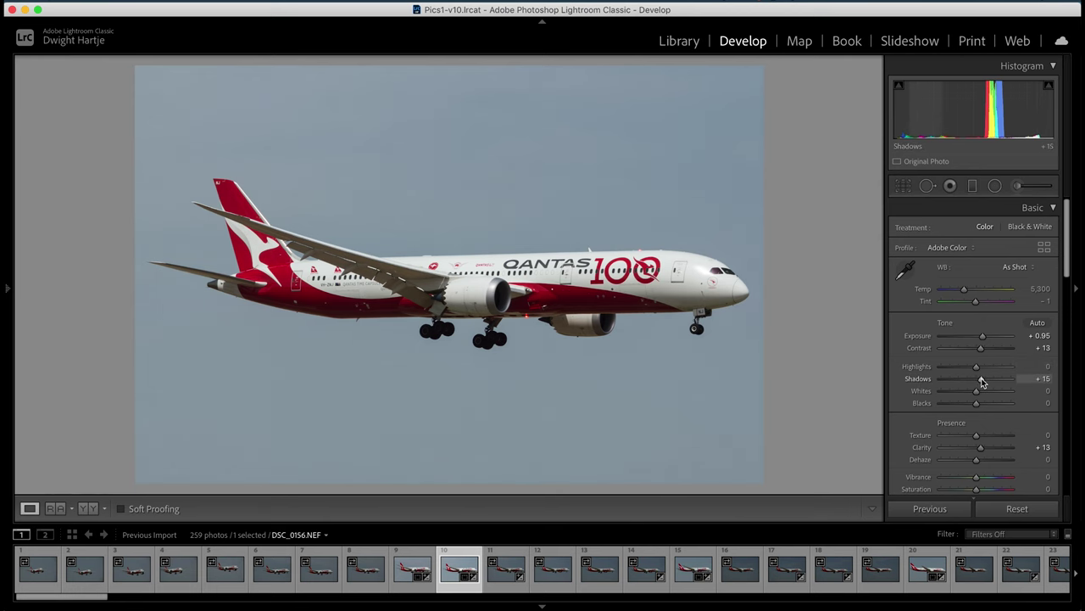
{"action": "left_click", "coordinate": [543, 315]}
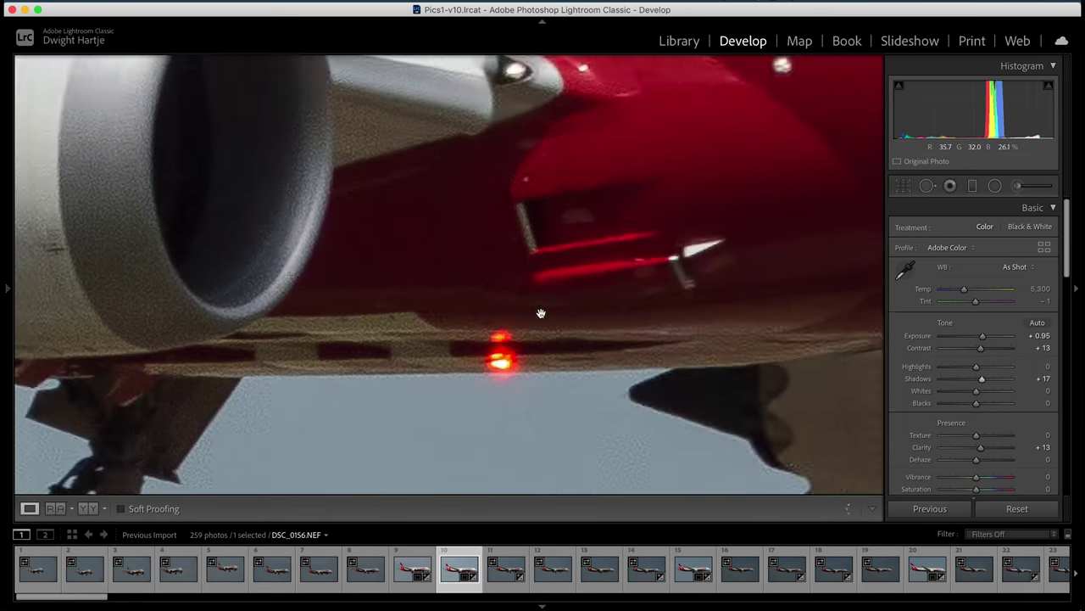
{"action": "scroll", "coordinate": [541, 314], "scroll_direction": "left", "scroll_amount": 20}
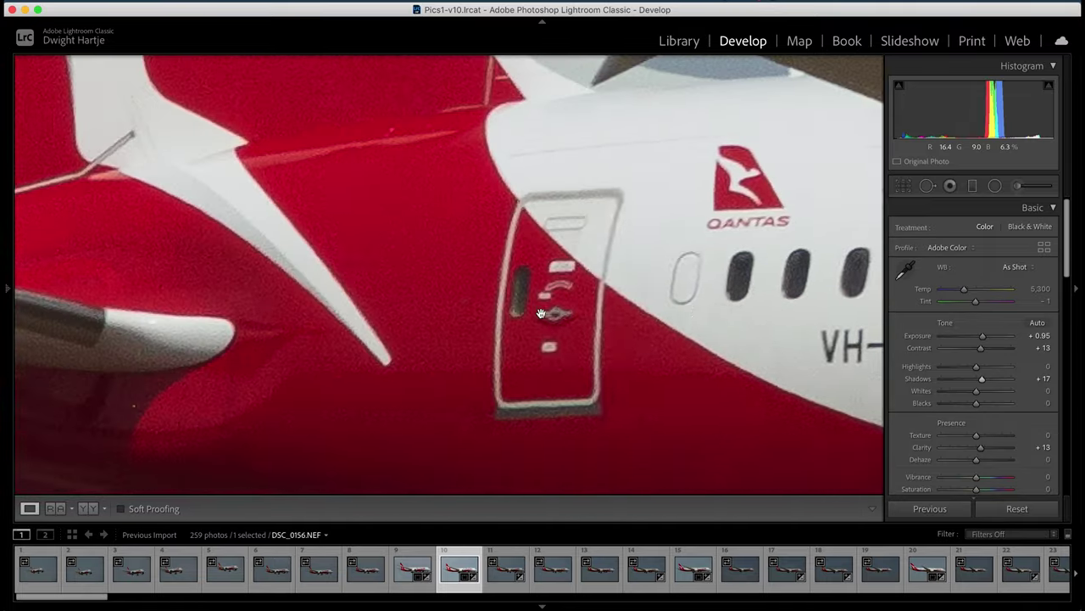
{"action": "scroll", "coordinate": [541, 313], "scroll_direction": "left", "scroll_amount": 5}
{"action": "left_click", "coordinate": [541, 314]}
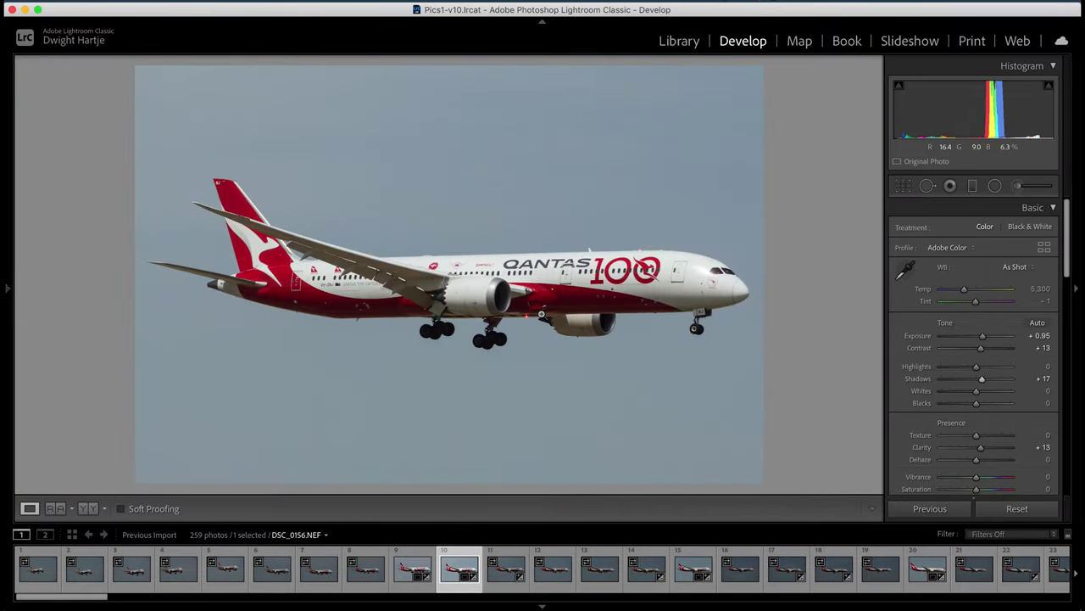
Inspect the wing detail at 1:1 zoom, then return to the whole aircraft
{"action": "left_click", "coordinate": [375, 274]}
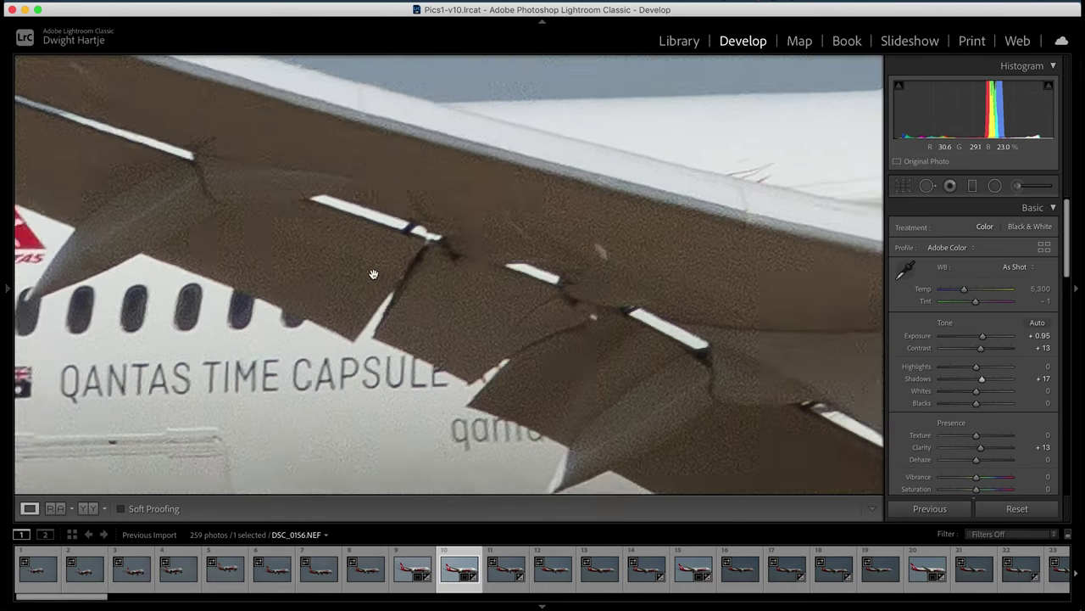
{"action": "scroll", "coordinate": [373, 274], "scroll_direction": "left", "scroll_amount": 15}
{"action": "scroll", "coordinate": [373, 274], "scroll_direction": "right", "scroll_amount": 20}
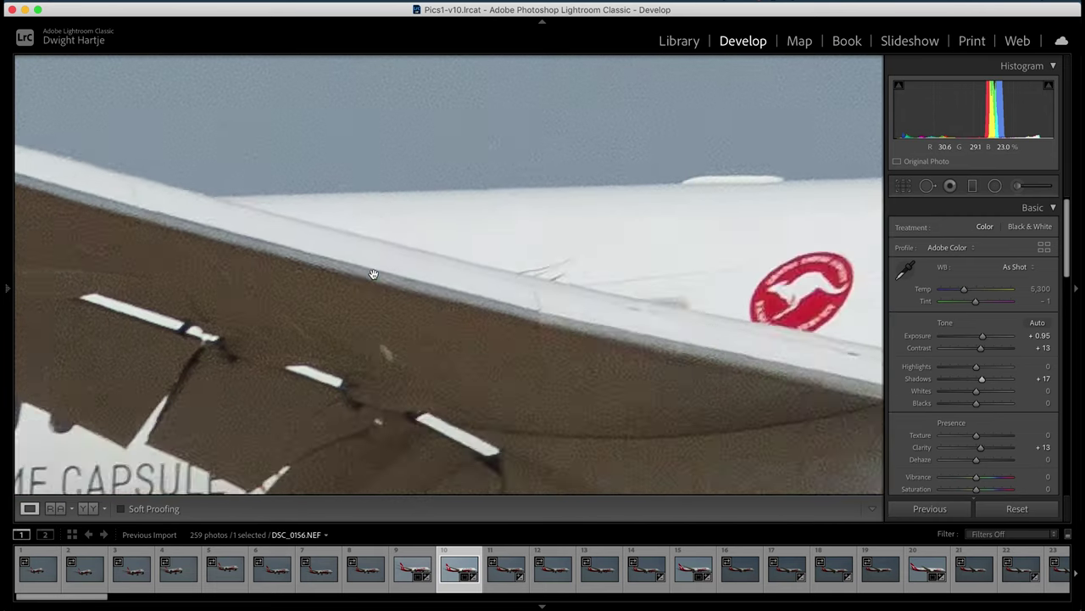
{"action": "scroll", "coordinate": [373, 274], "scroll_direction": "right", "scroll_amount": 5}
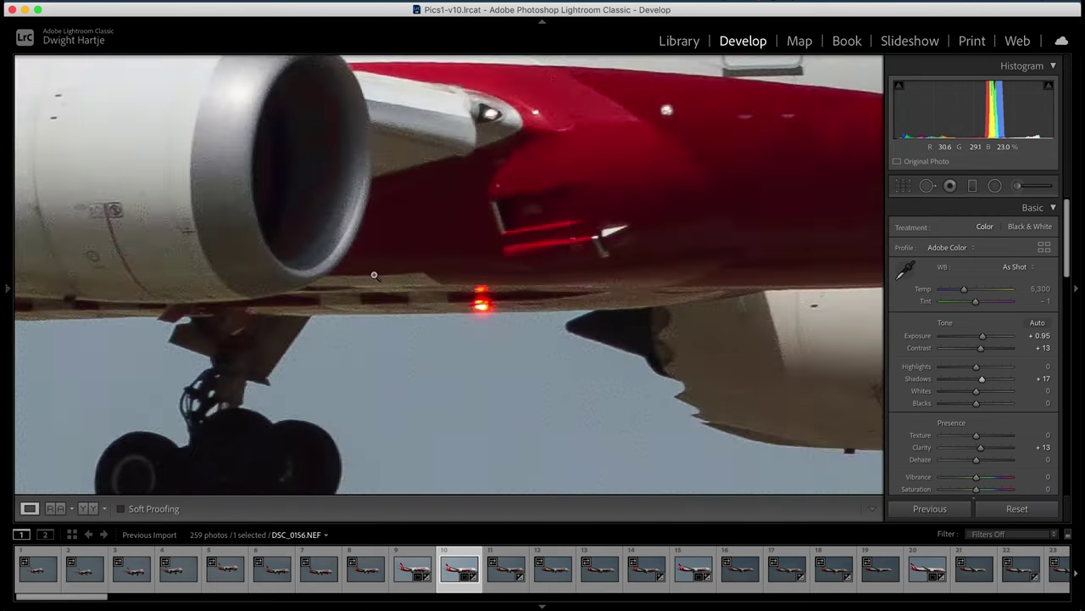
{"action": "left_click", "coordinate": [374, 275]}
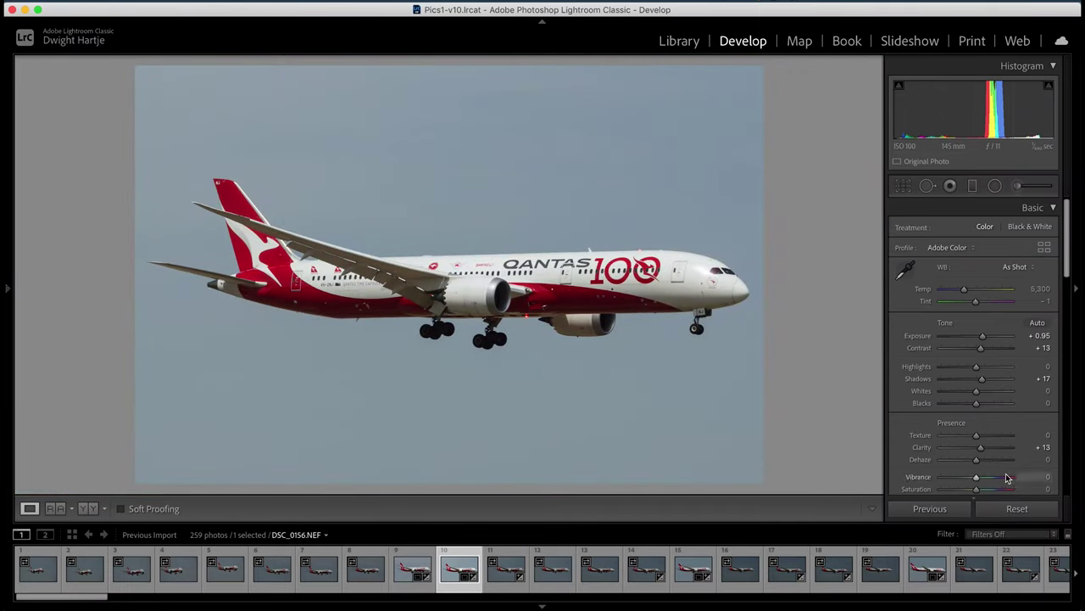
Set Vibrance and Saturation to +5 and check the fuselage at 1:1
{"action": "left_click", "coordinate": [1046, 477]}
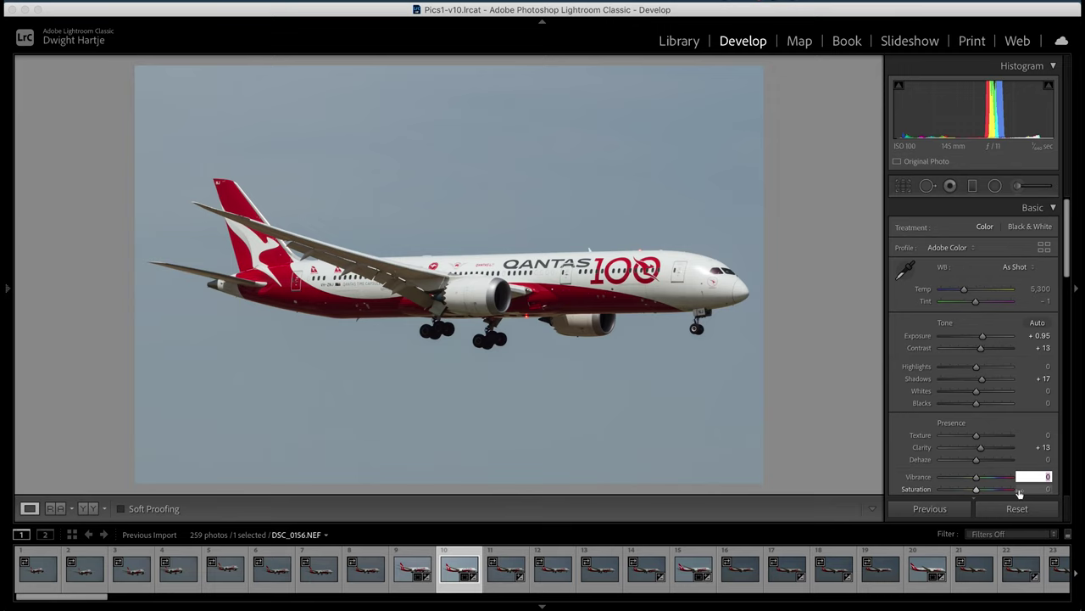
{"action": "type", "text": "5"}
{"action": "key", "text": "Tab"}
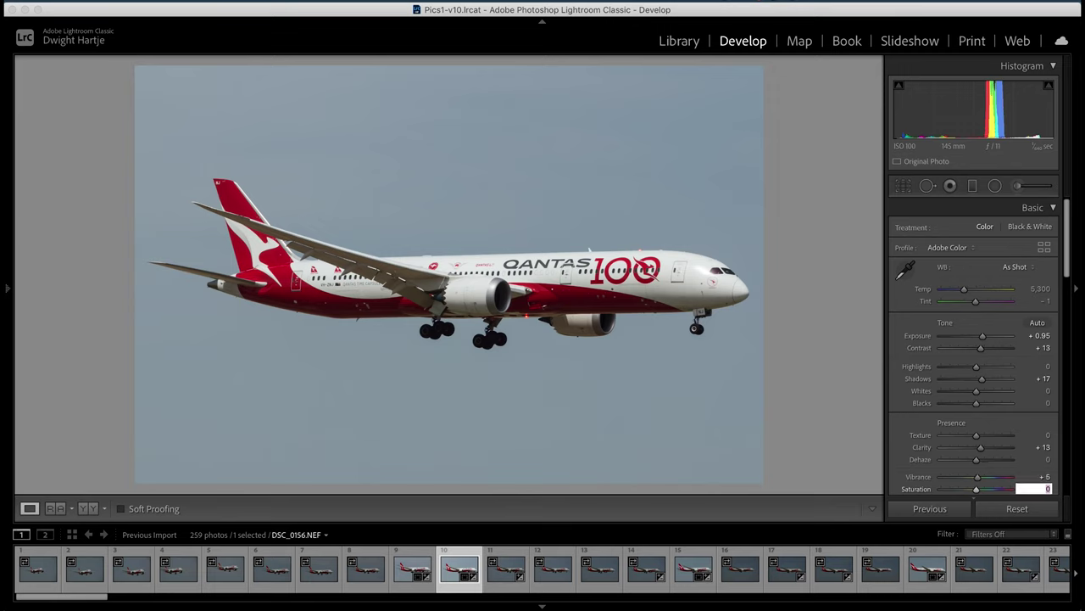
{"action": "key", "text": "Return"}
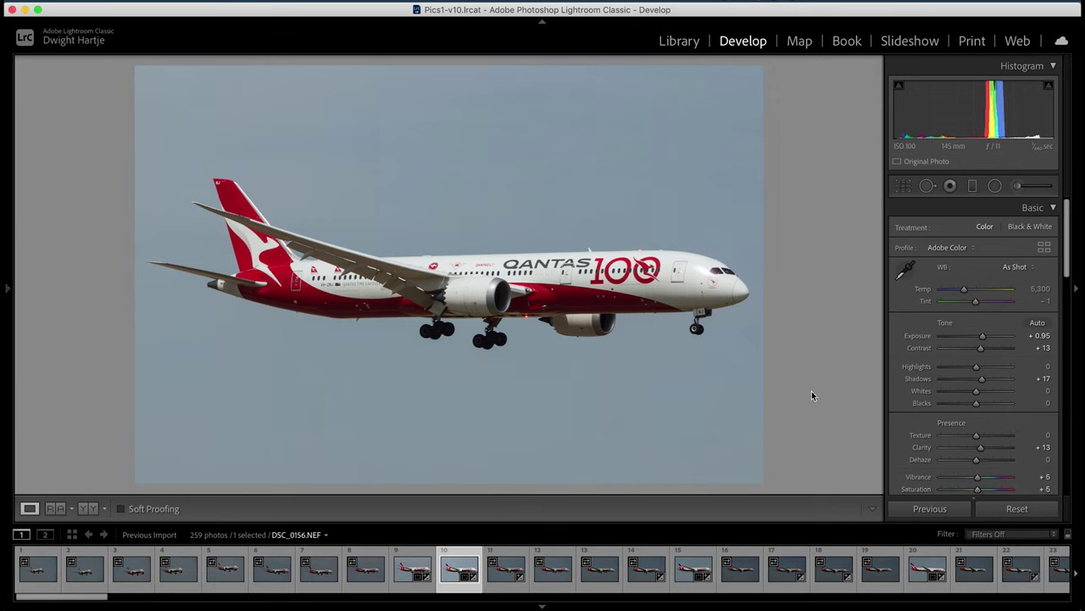
{"action": "left_click", "coordinate": [683, 300]}
{"action": "left_click", "coordinate": [667, 298]}
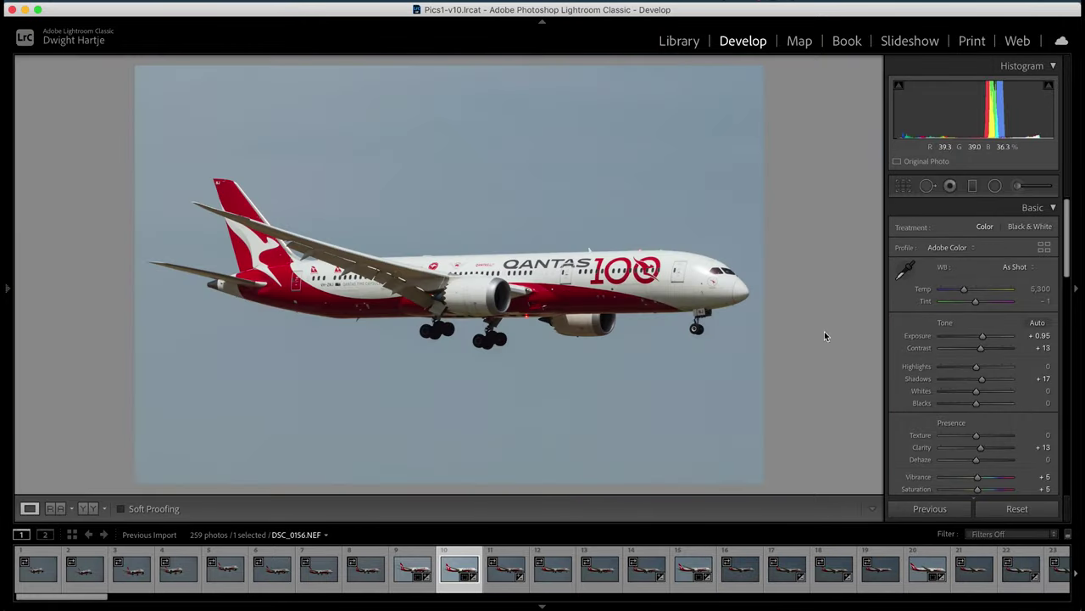
Preview extreme Vibrance and Saturation values, then reset both to +5
{"action": "left_click_drag", "start_coordinate": [978, 476], "coordinate": [1011, 480]}
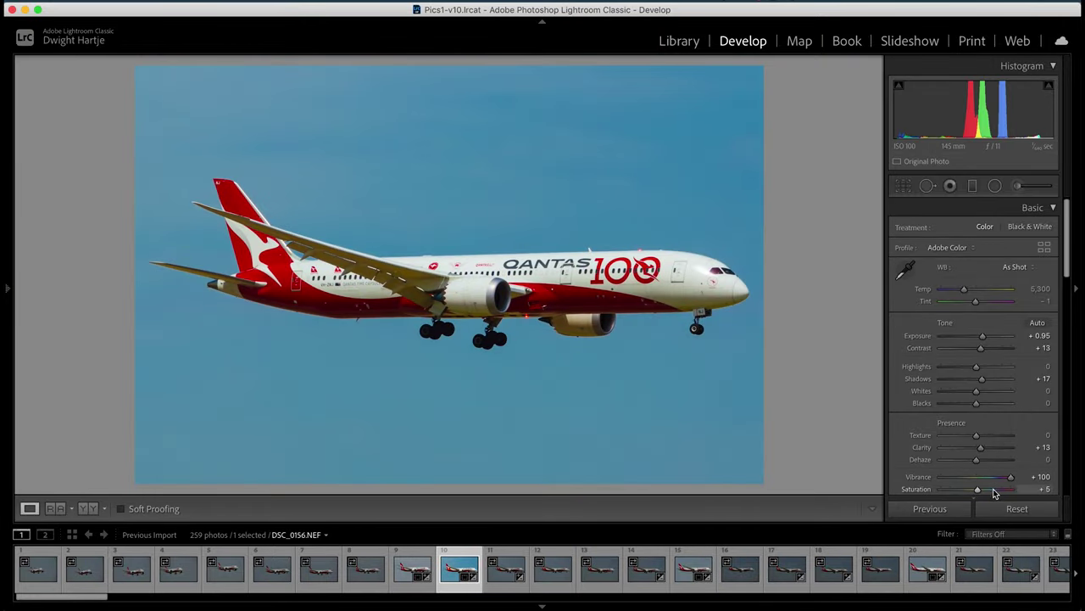
{"action": "left_click_drag", "start_coordinate": [979, 489], "coordinate": [909, 479]}
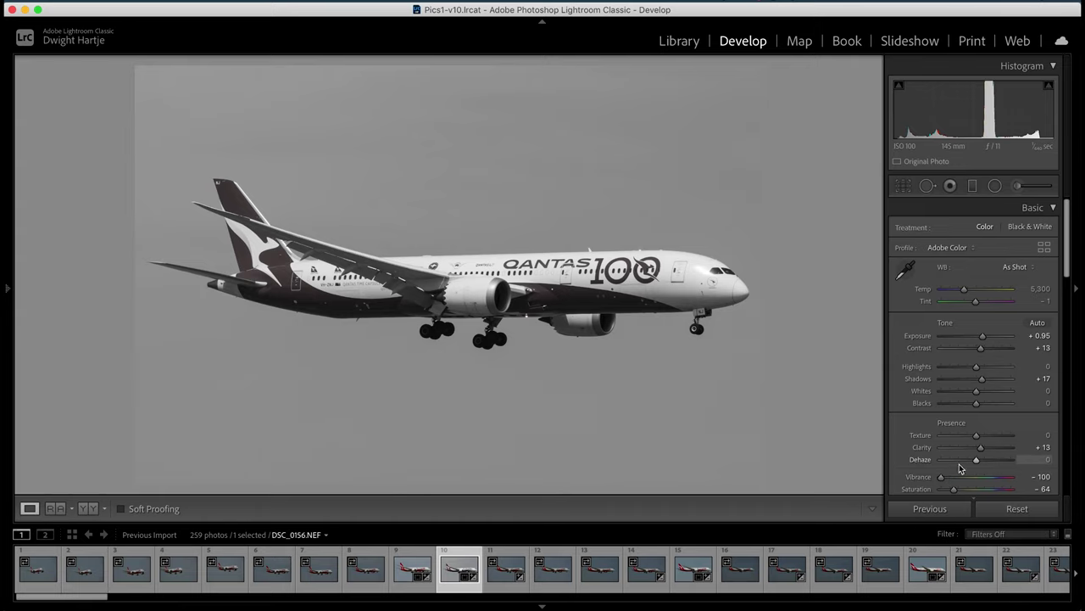
{"action": "left_click", "coordinate": [1038, 477]}
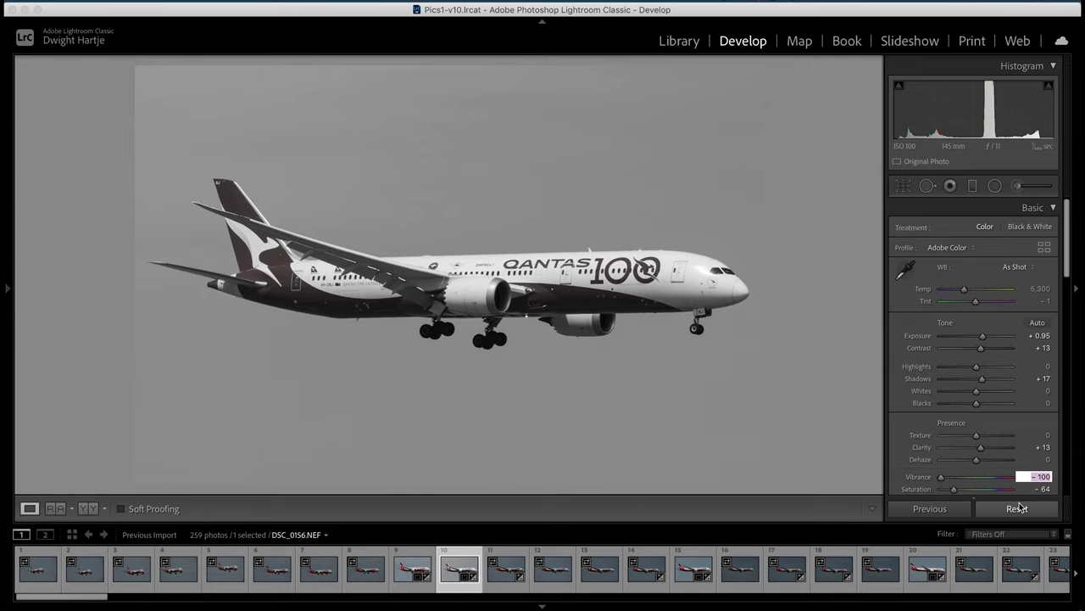
{"action": "type", "text": "5"}
{"action": "key", "text": "Tab"}
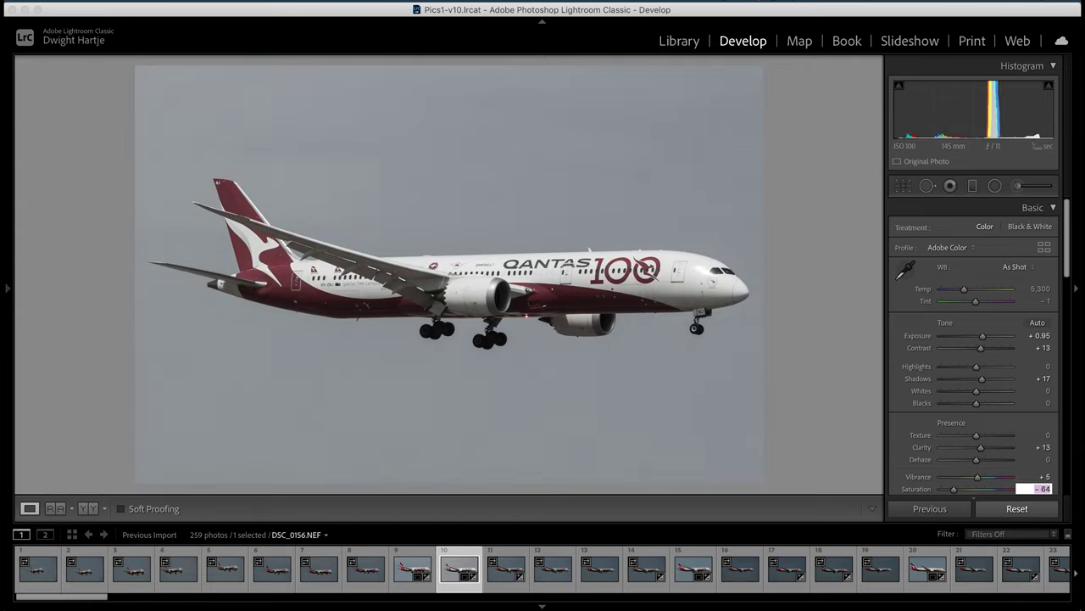
{"action": "type", "text": "5"}
{"action": "key", "text": "Return"}
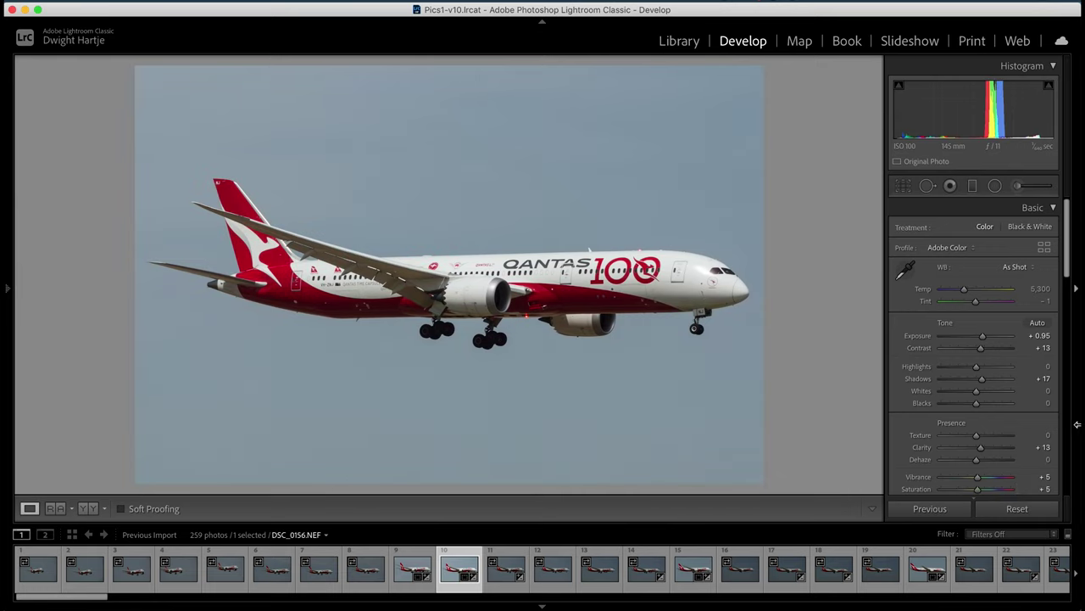
Raise Vibrance and Saturation to +7 and check the fuselage and sky at 1:1
{"action": "left_click", "coordinate": [1045, 477]}
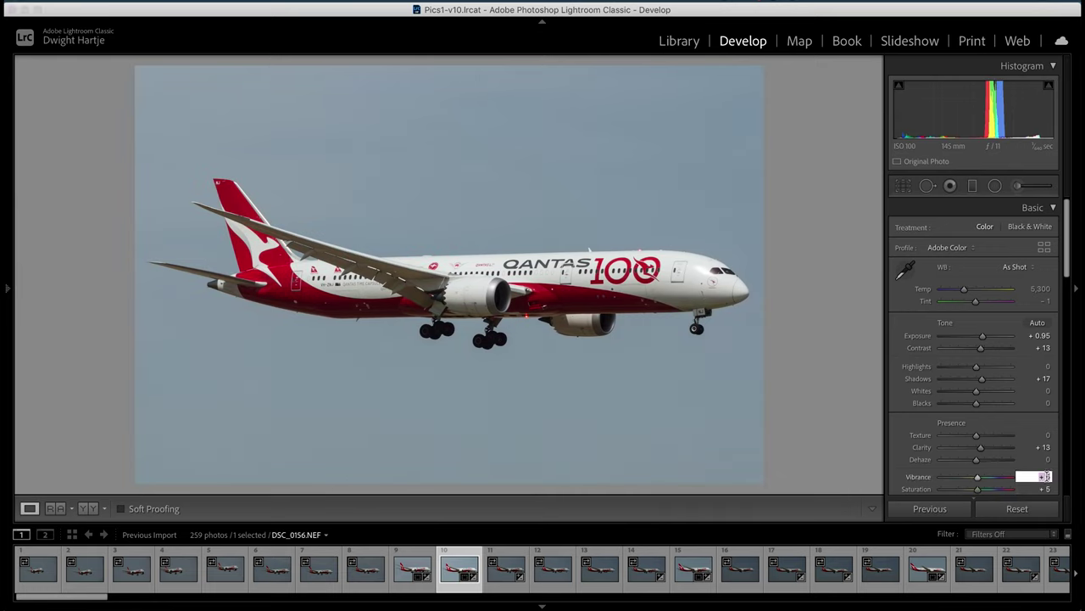
{"action": "key", "text": "Tab"}
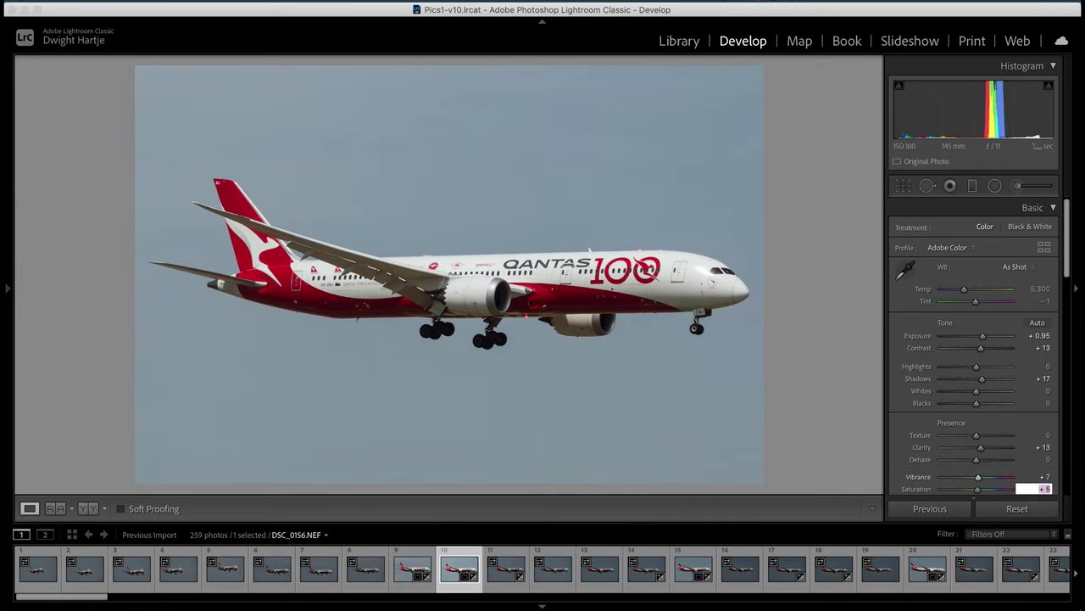
{"action": "key", "text": "Return"}
{"action": "left_click", "coordinate": [602, 309]}
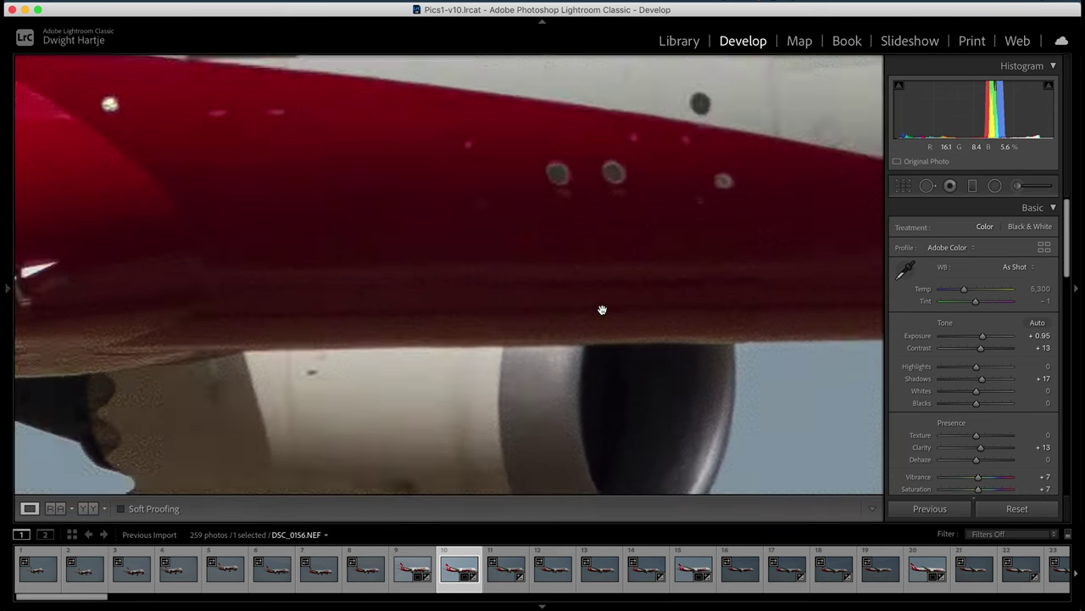
{"action": "scroll", "coordinate": [602, 309], "scroll_direction": "left", "scroll_amount": 15}
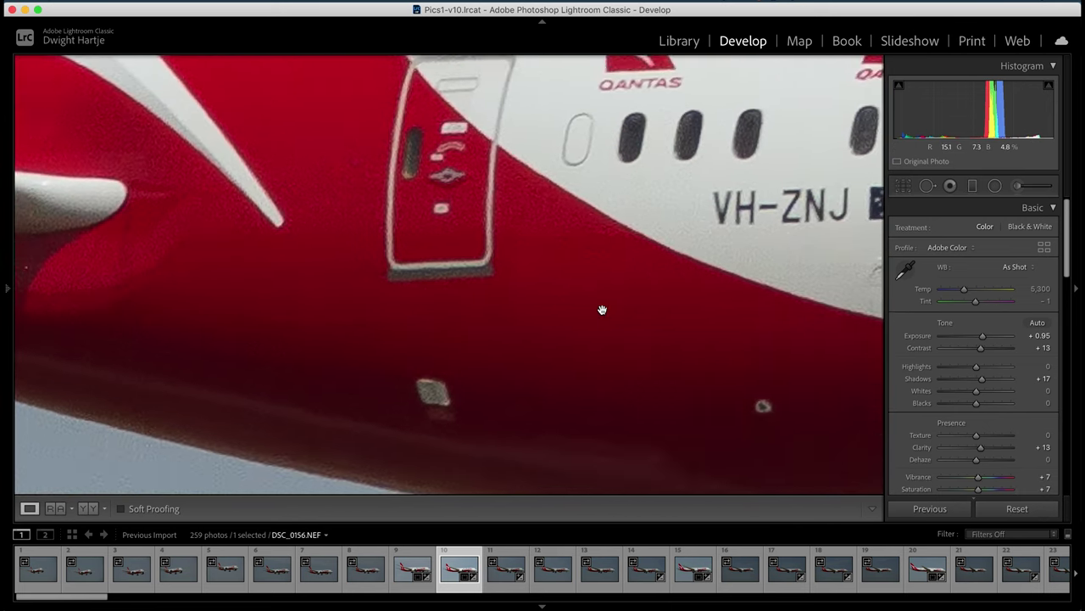
{"action": "left_click", "coordinate": [602, 310]}
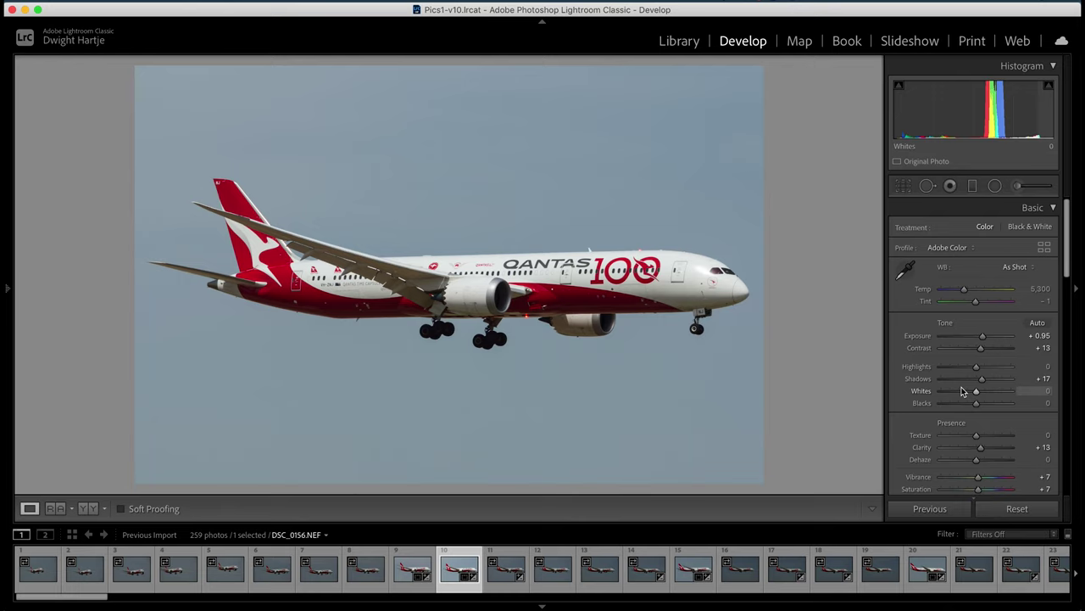
{"action": "left_click", "coordinate": [657, 240]}
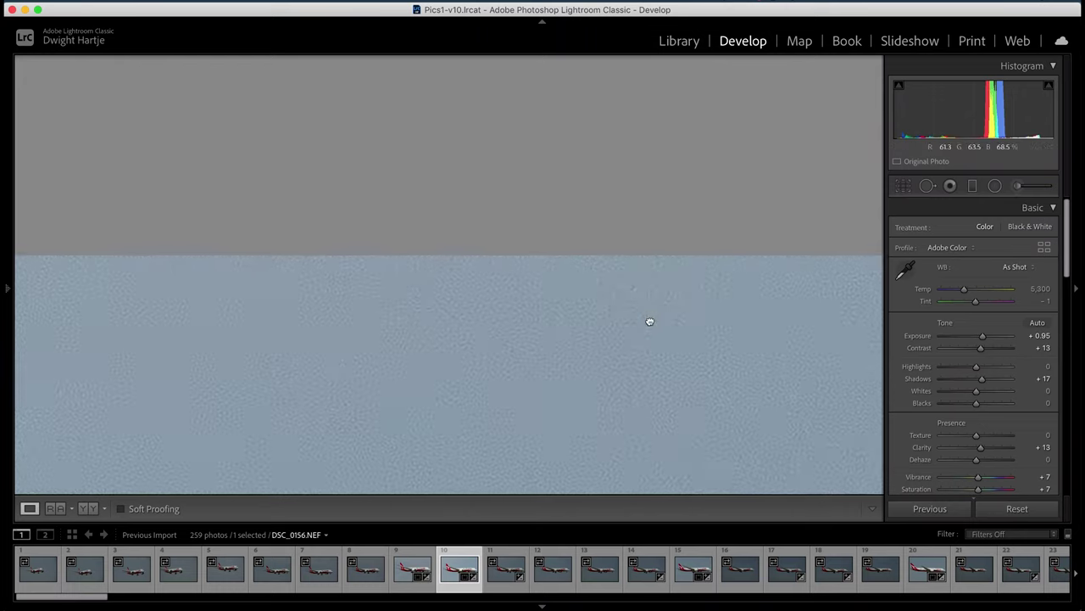
Raise Dehaze to +100 on the full photo, then zoom to 1:1 on the sky
{"action": "left_click", "coordinate": [649, 321]}
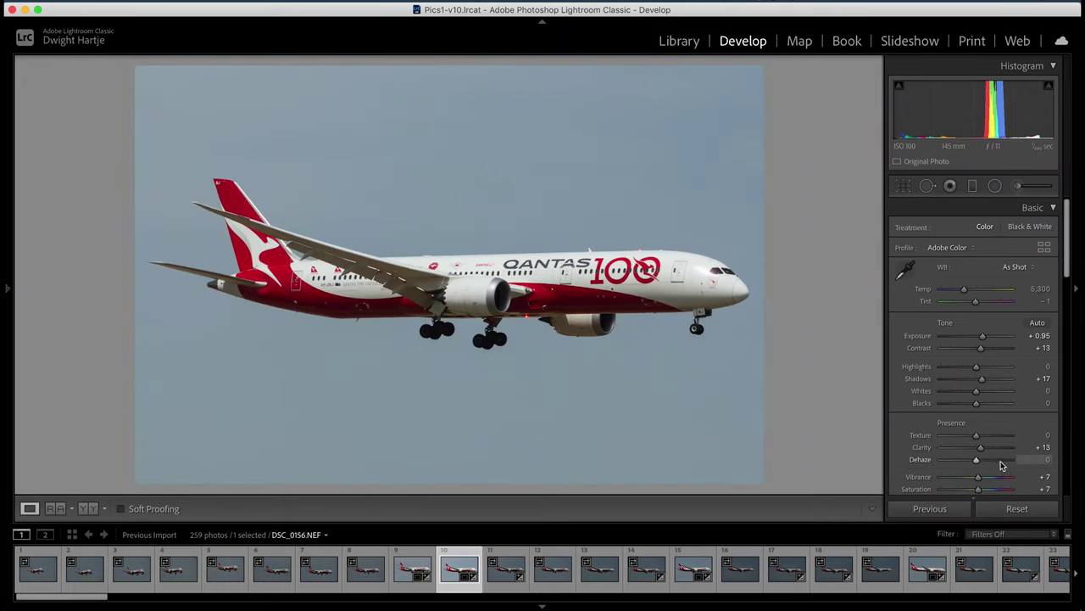
{"action": "left_click_drag", "start_coordinate": [1001, 464], "coordinate": [1041, 451]}
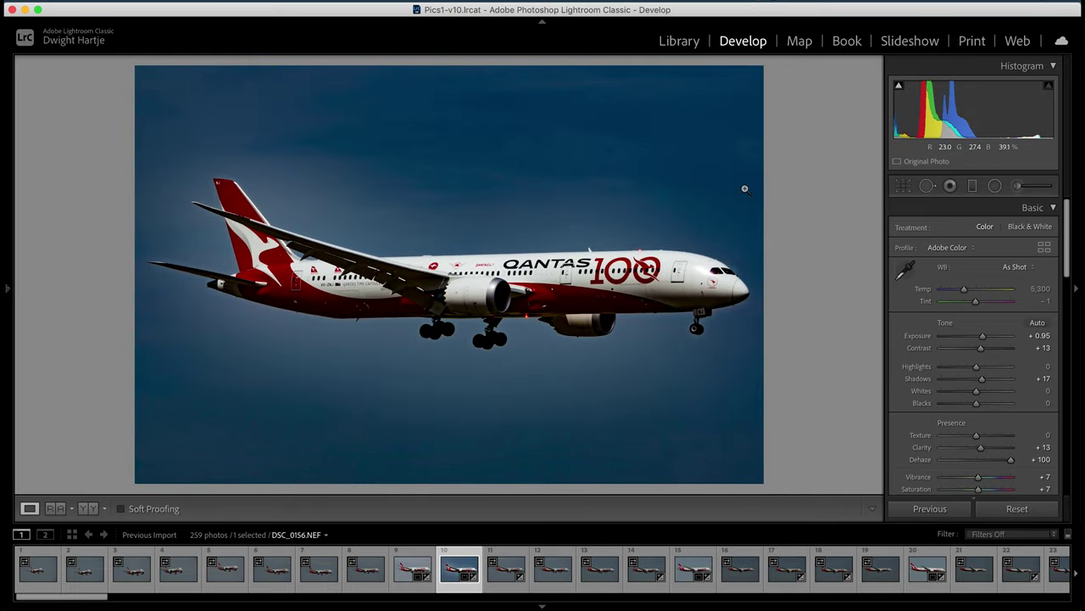
{"action": "left_click", "coordinate": [690, 167]}
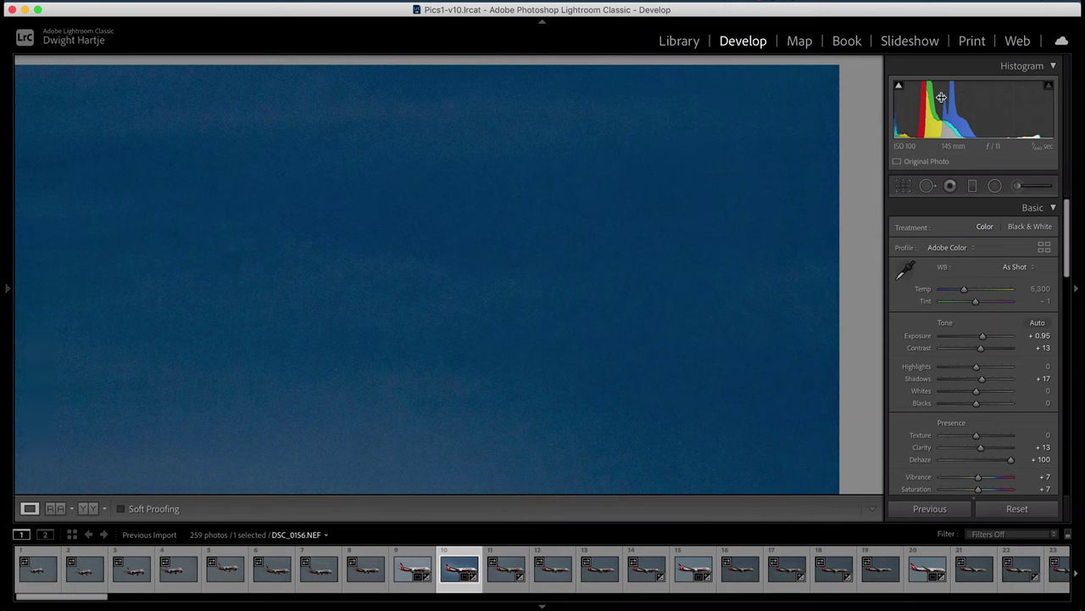
Heal six dust specks across the left and upper sky, nudging the top-left spot slightly
{"action": "left_click", "coordinate": [928, 186]}
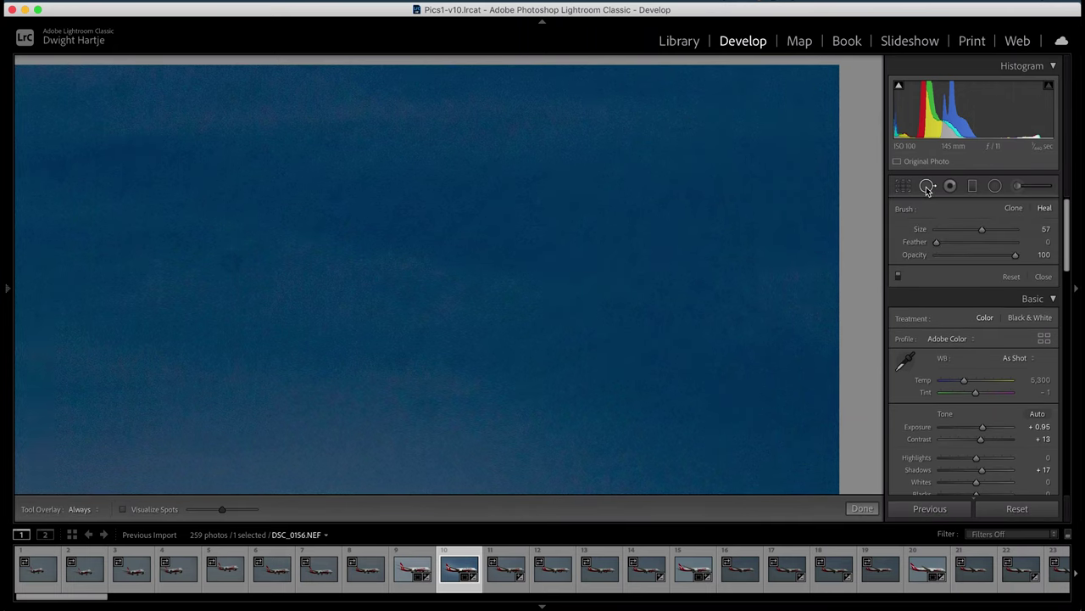
{"action": "left_click", "coordinate": [424, 412]}
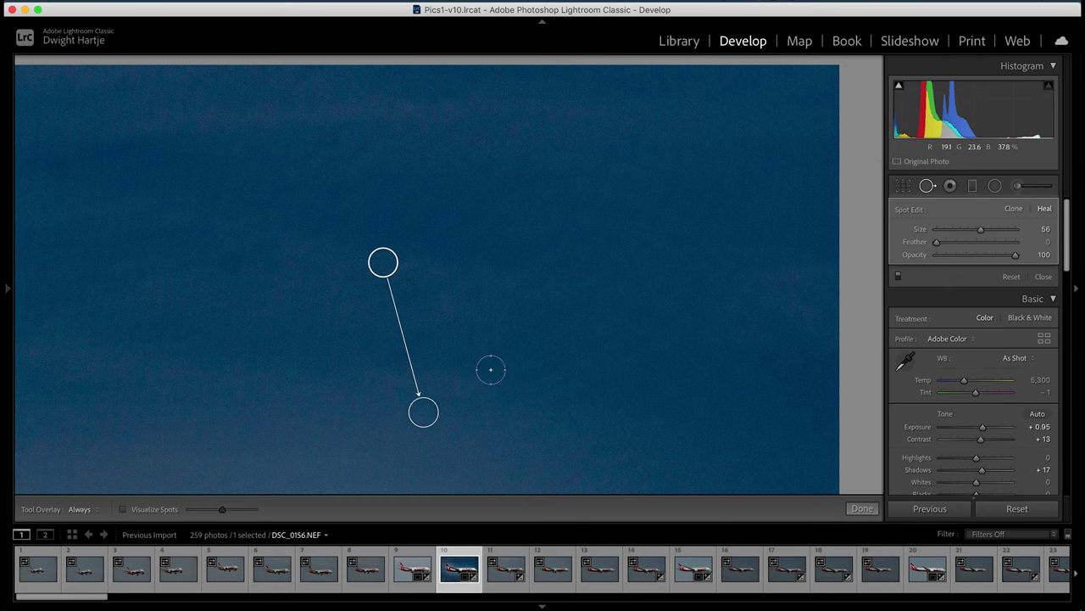
{"action": "key", "text": "Escape"}
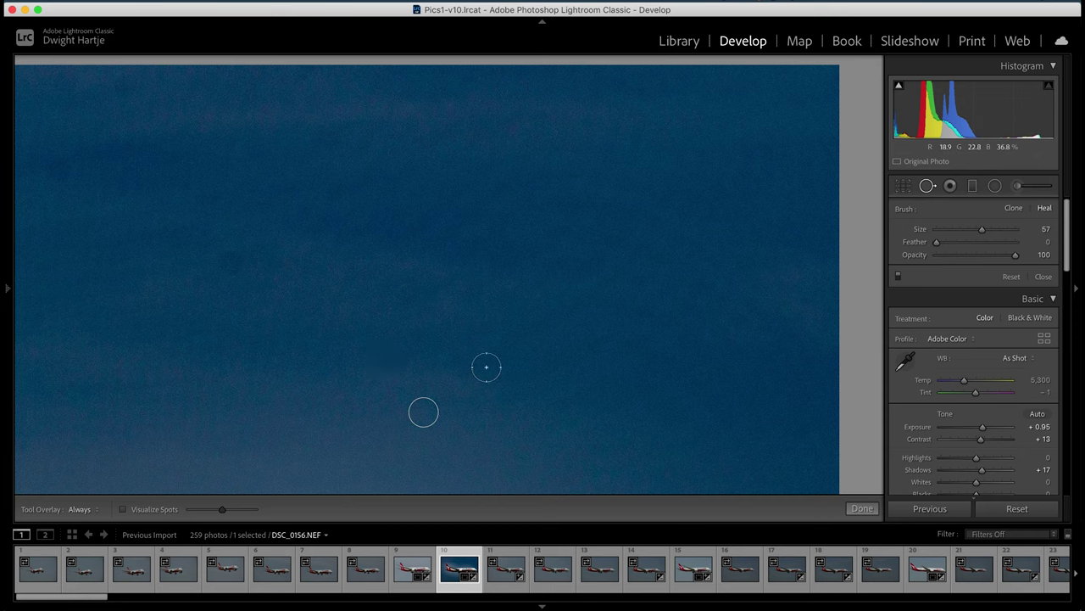
{"action": "left_click", "coordinate": [400, 362]}
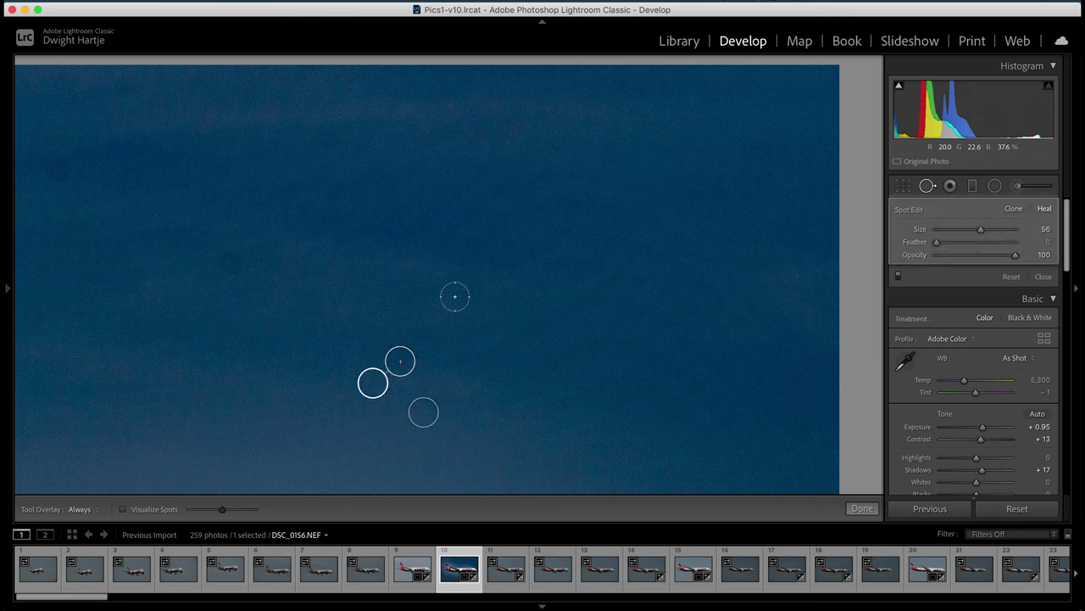
{"action": "left_click", "coordinate": [233, 260]}
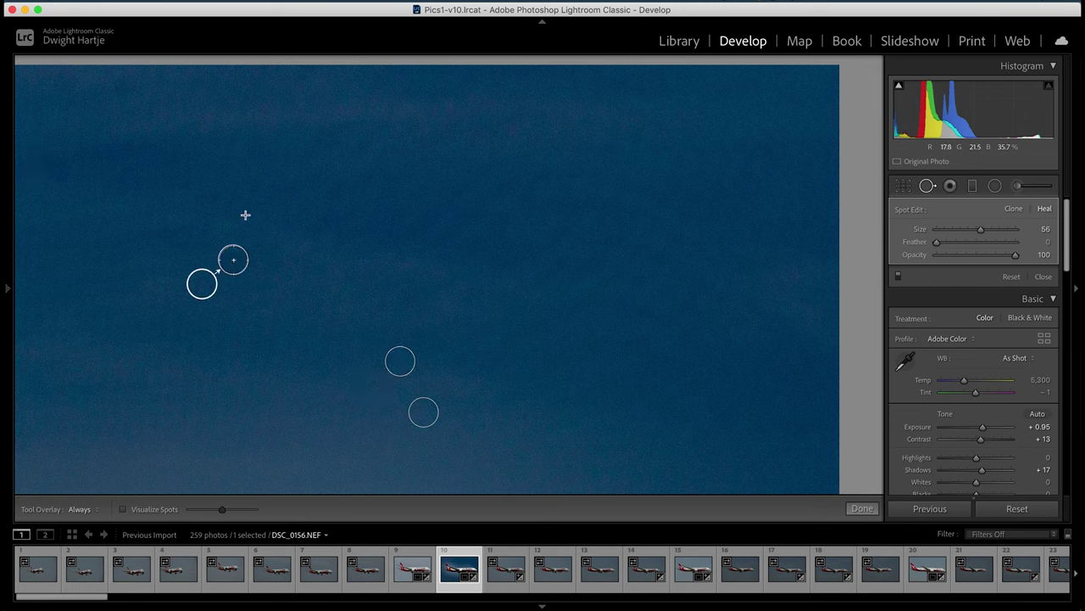
{"action": "left_click", "coordinate": [60, 174]}
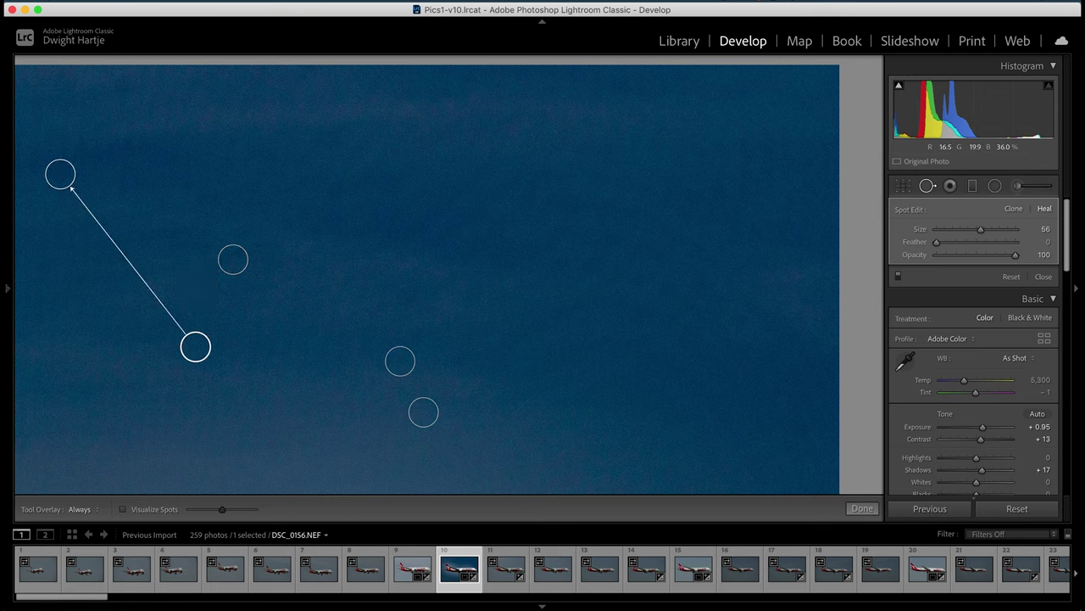
{"action": "left_click", "coordinate": [124, 90]}
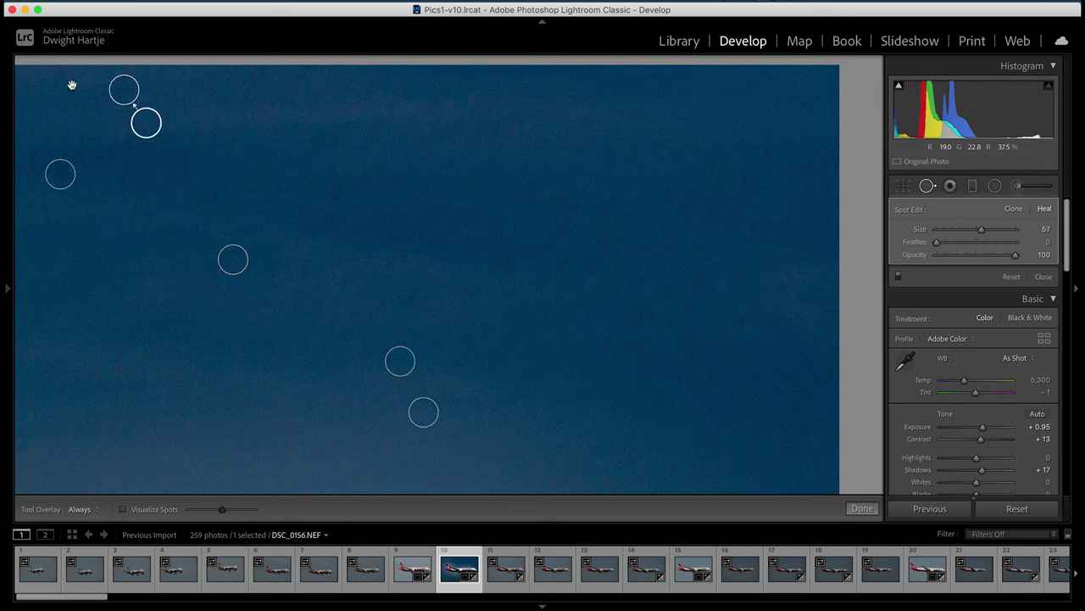
{"action": "left_click", "coordinate": [71, 83]}
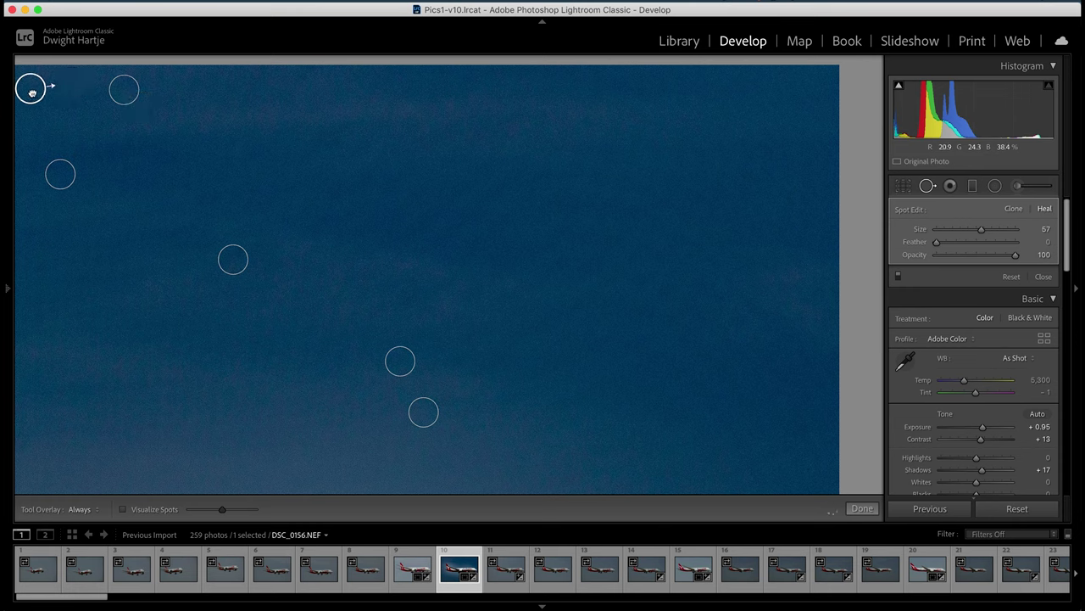
{"action": "left_click_drag", "start_coordinate": [32, 93], "coordinate": [35, 90]}
Heal three more dust specks in the sky above the tail
{"action": "key", "text": "q"}
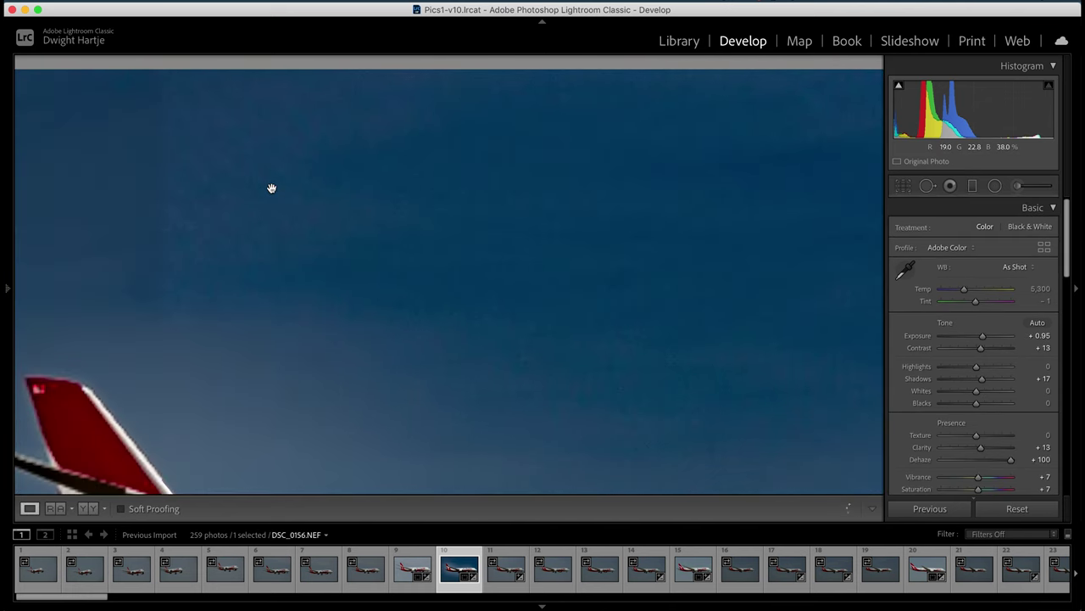
{"action": "left_click", "coordinate": [927, 184]}
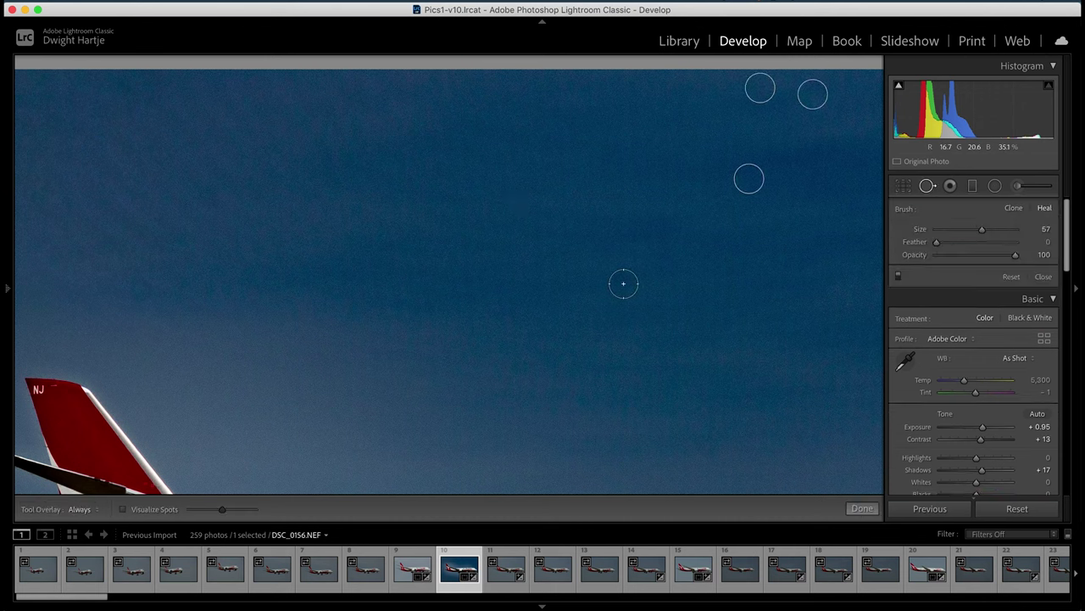
{"action": "left_click", "coordinate": [608, 159]}
{"action": "left_click", "coordinate": [144, 290]}
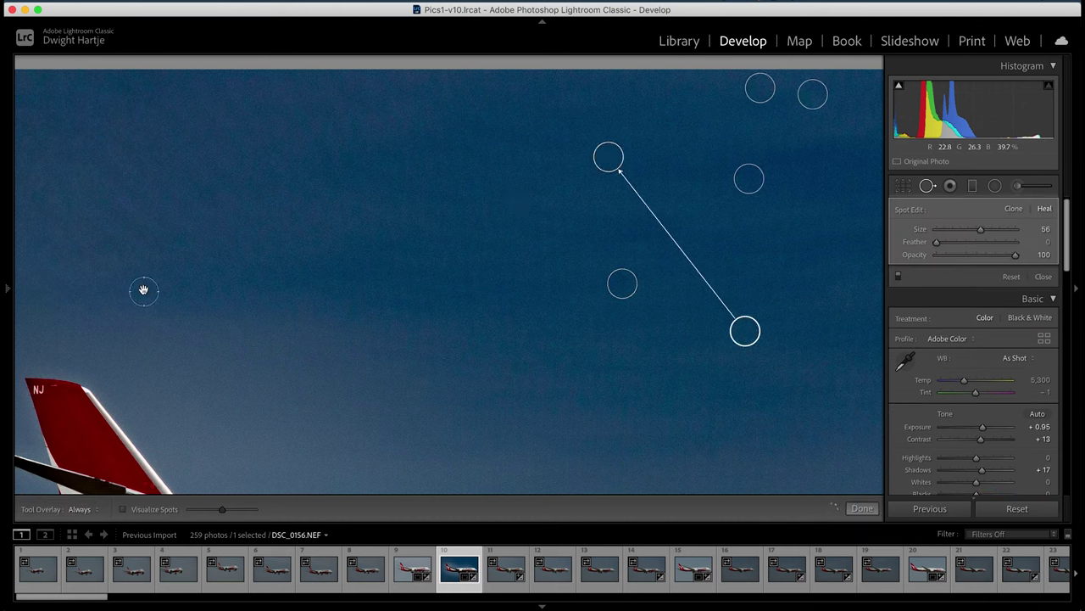
{"action": "left_click", "coordinate": [209, 197]}
{"action": "key", "text": "q"}
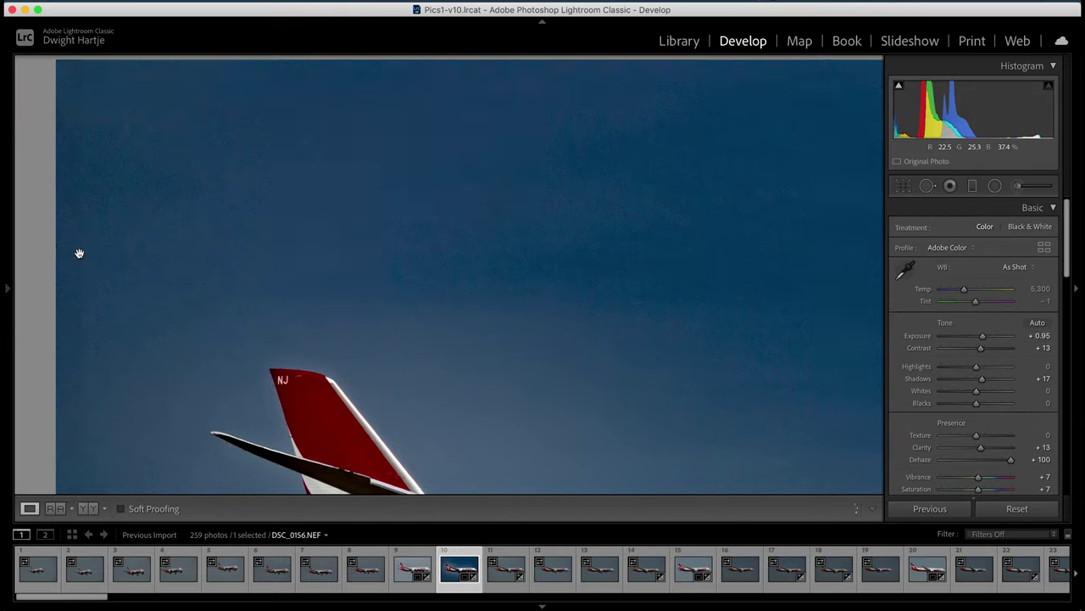
Pan to the fuselage and heal specks below and above it
{"action": "mouse_move", "coordinate": [80, 250]}
{"action": "left_mouse_down"}
{"action": "mouse_move", "coordinate": [201, 246]}
{"action": "mouse_move", "coordinate": [181, 336]}
{"action": "mouse_move", "coordinate": [161, 335]}
{"action": "left_mouse_up"}
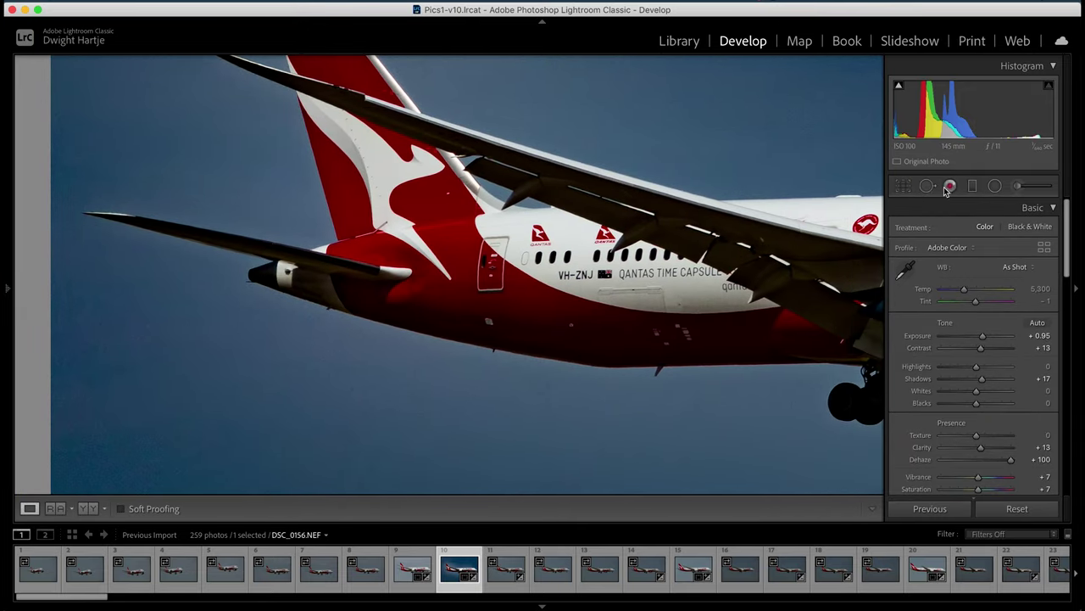
{"action": "key", "text": "q"}
{"action": "left_click", "coordinate": [538, 381]}
{"action": "key", "text": "q"}
{"action": "scroll", "coordinate": [450, 275], "scroll_direction": "right", "scroll_amount": 10}
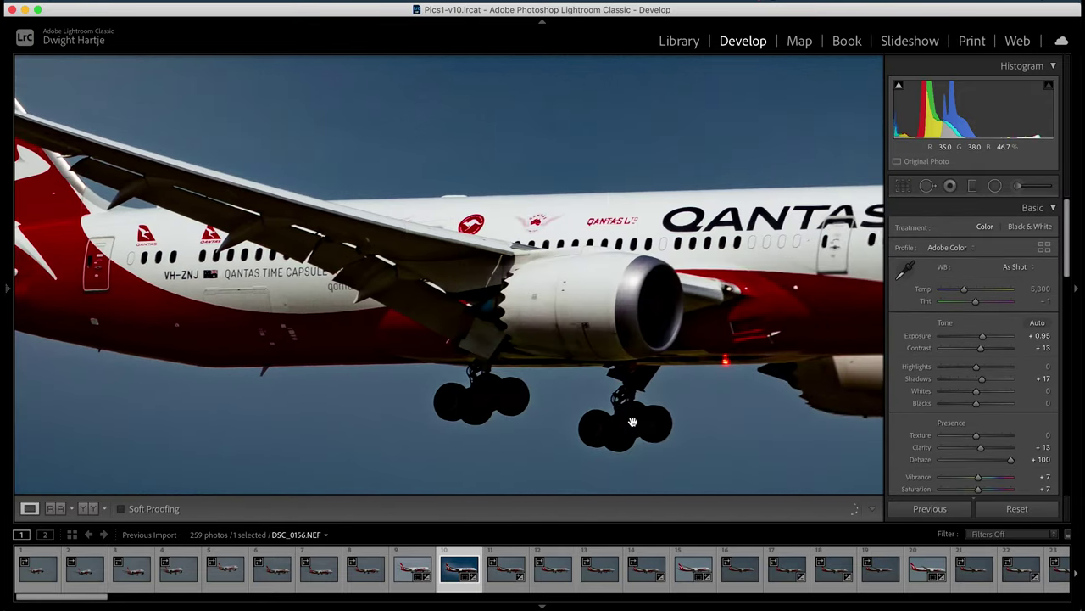
{"action": "left_click", "coordinate": [936, 189]}
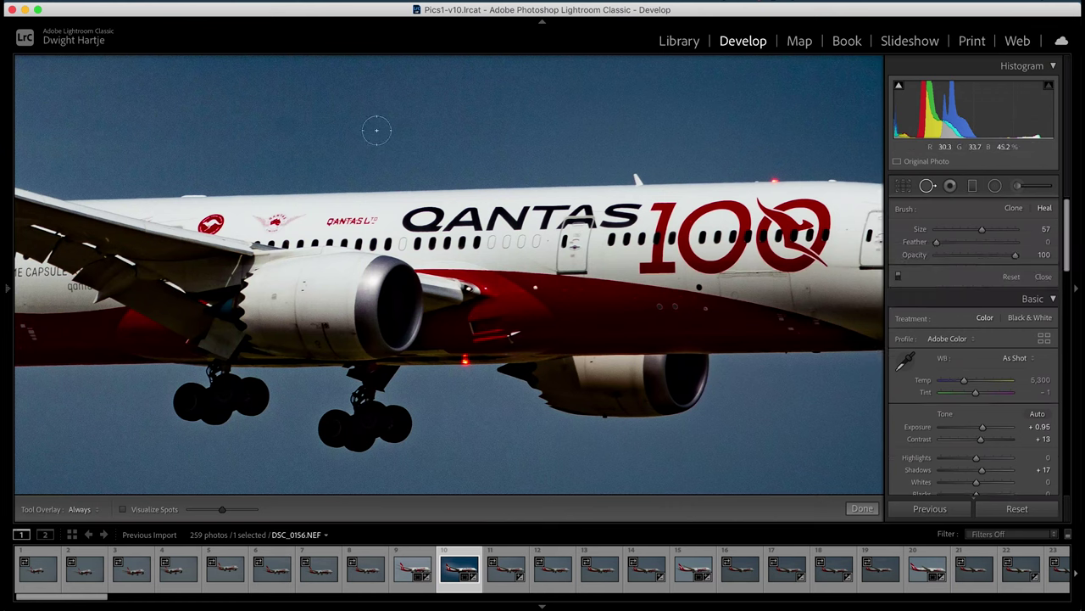
{"action": "left_click", "coordinate": [503, 140]}
{"action": "key", "text": "q"}
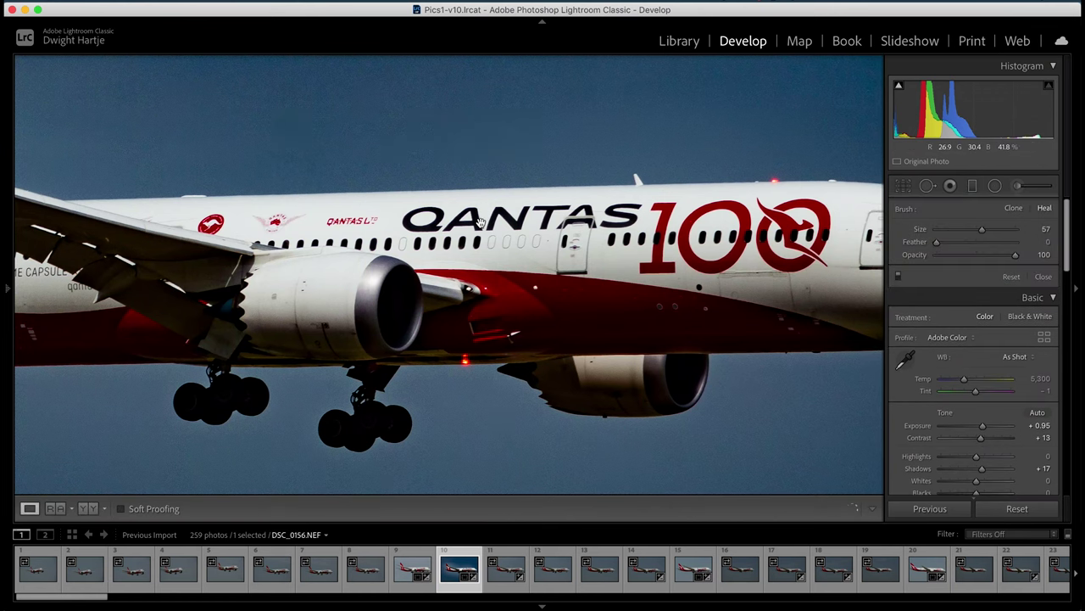
Move further across the close-up and heal a speck in the lower sky
{"action": "scroll", "coordinate": [480, 223], "scroll_direction": "right", "scroll_amount": 10}
{"action": "scroll", "coordinate": [480, 223], "scroll_direction": "down", "scroll_amount": 10}
{"action": "scroll", "coordinate": [615, 277], "scroll_direction": "down", "scroll_amount": 5}
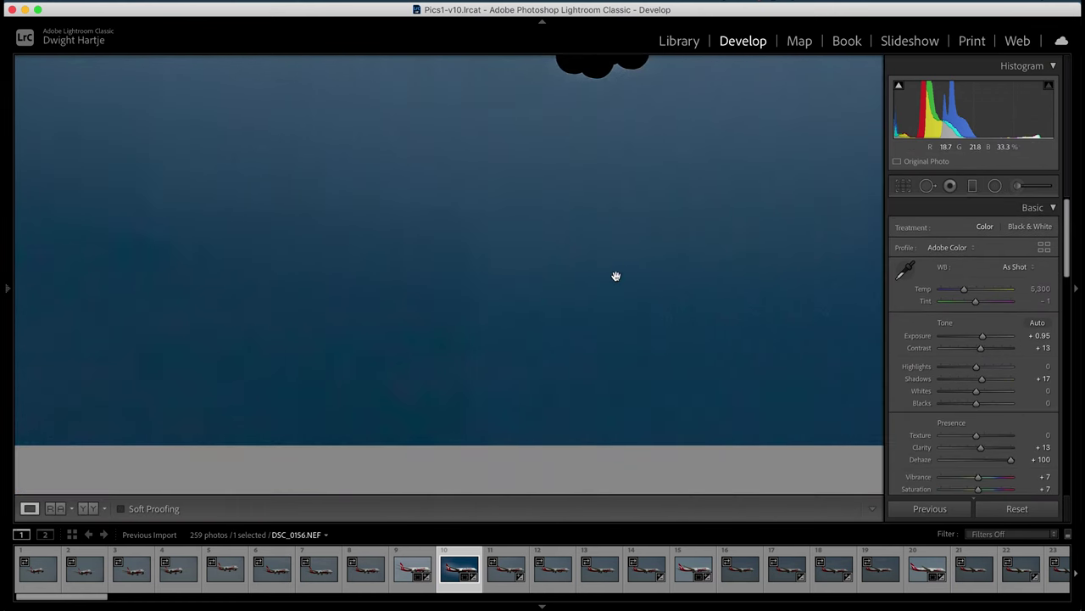
{"action": "left_click", "coordinate": [931, 189]}
{"action": "left_click", "coordinate": [705, 322]}
{"action": "key", "text": "q"}
{"action": "scroll", "coordinate": [604, 266], "scroll_direction": "left", "scroll_amount": 5}
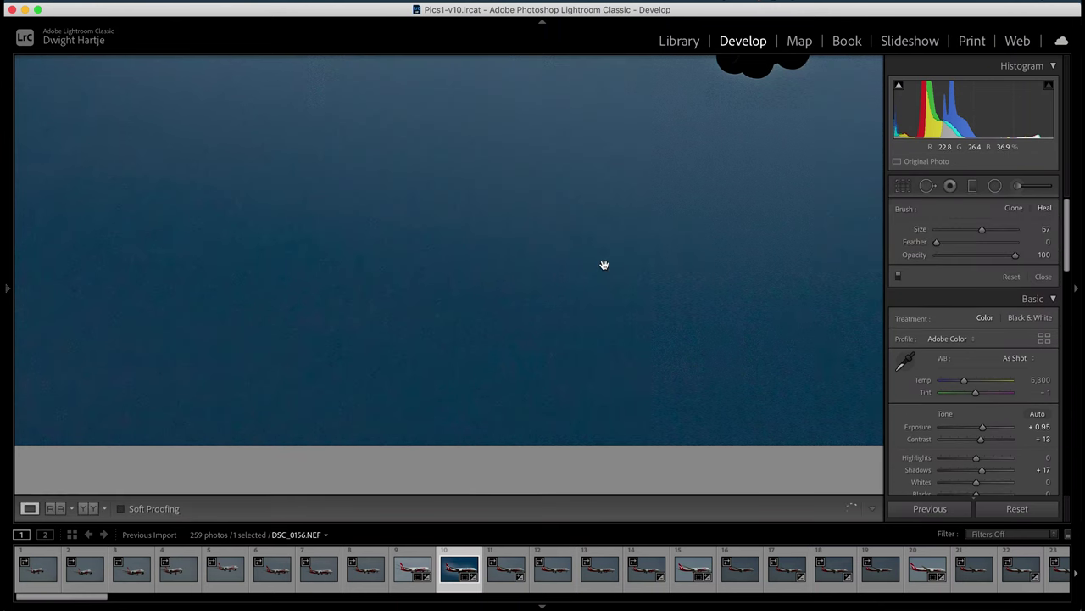
Heal one last sky speck and return to the whole-photo view
{"action": "key", "text": "q"}
{"action": "left_click", "coordinate": [787, 212]}
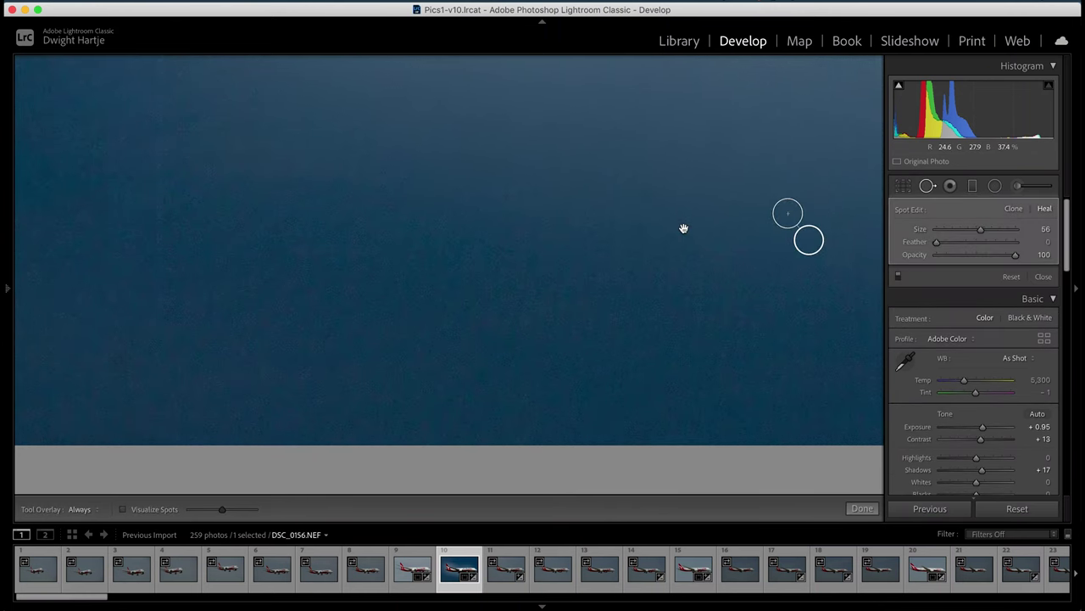
{"action": "key", "text": "q"}
{"action": "scroll", "coordinate": [683, 228], "scroll_direction": "left", "scroll_amount": 2}
{"action": "scroll", "coordinate": [683, 228], "scroll_direction": "left", "scroll_amount": 2}
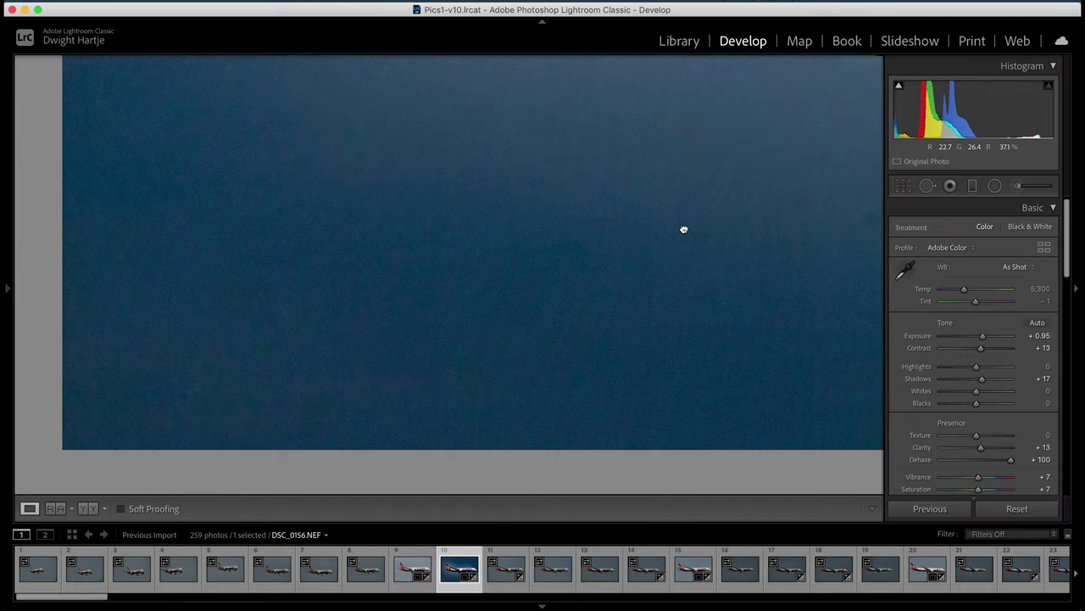
{"action": "left_click", "coordinate": [683, 229]}
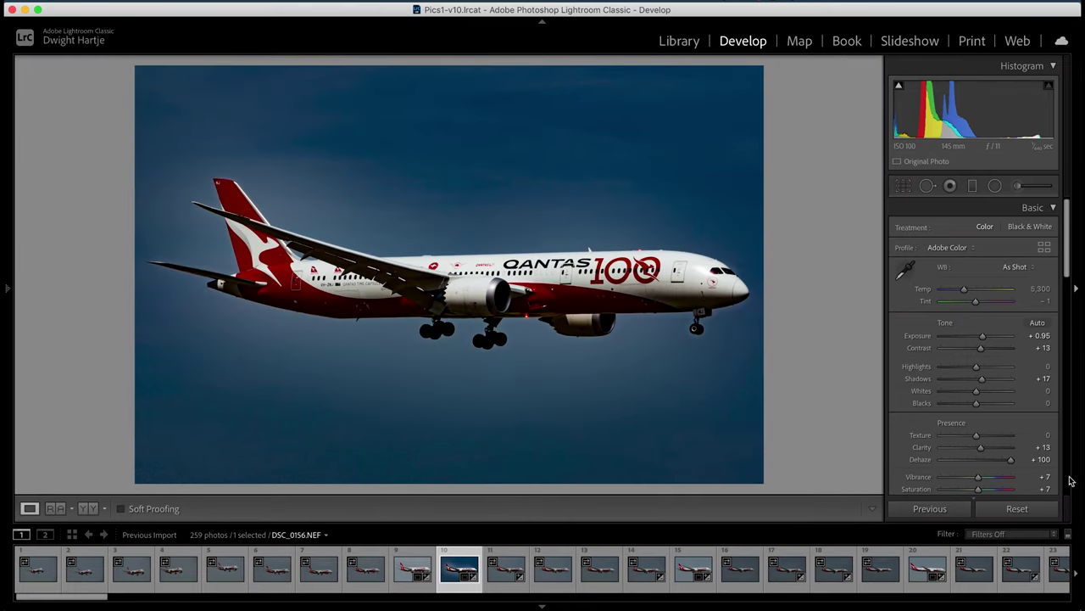
{"action": "left_click", "coordinate": [1041, 459]}
Set Dehaze to 0, check the plane close up, then lower Exposure to +0.90
{"action": "type", "text": "0"}
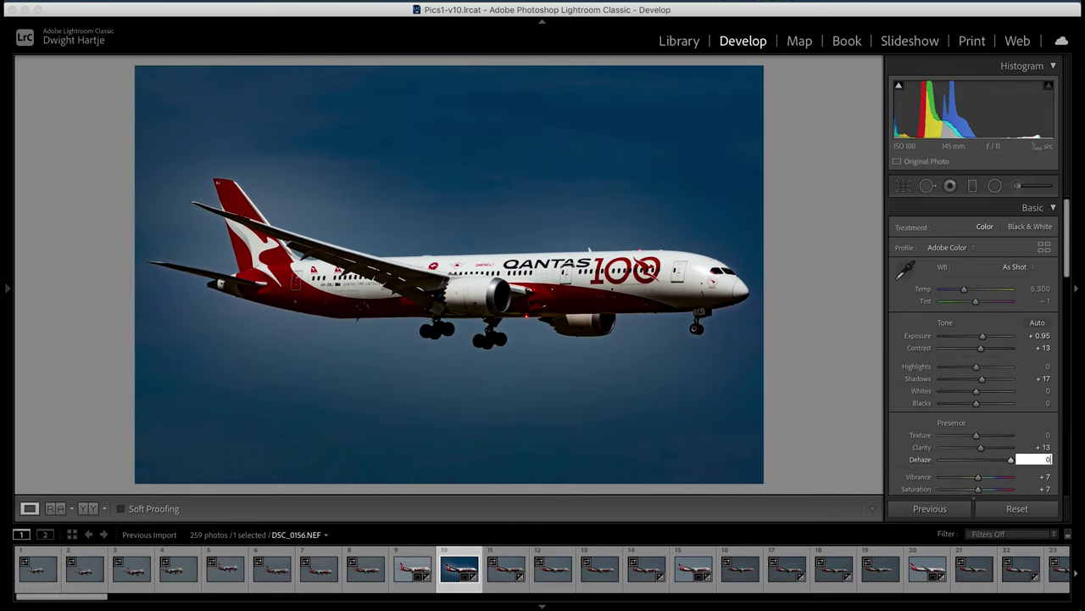
{"action": "key", "text": "Return"}
{"action": "left_click", "coordinate": [646, 287]}
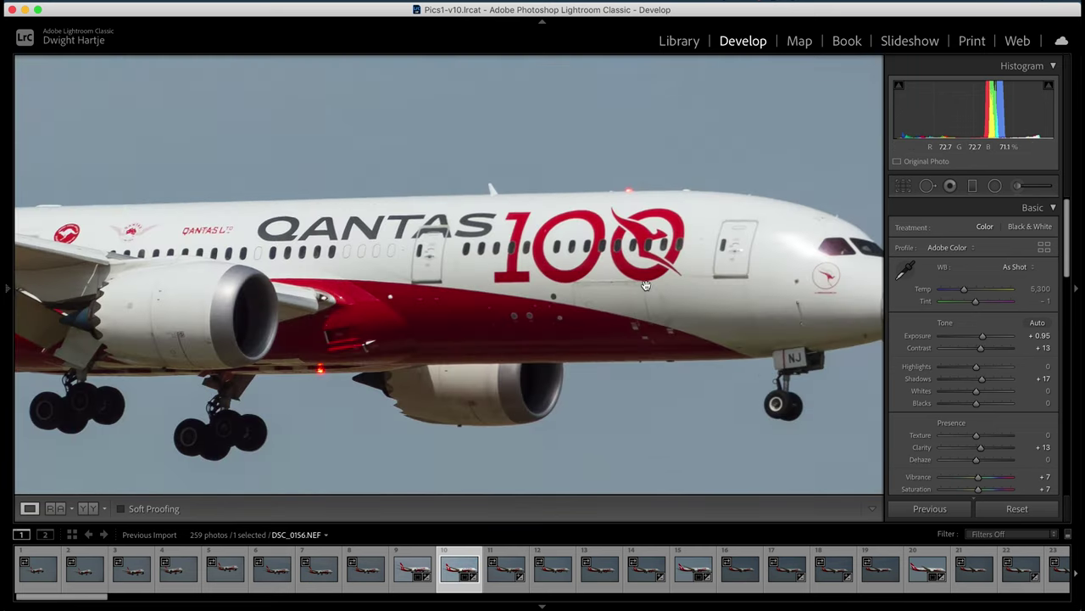
{"action": "scroll", "coordinate": [646, 286], "scroll_direction": "left", "scroll_amount": 10}
{"action": "scroll", "coordinate": [646, 286], "scroll_direction": "right", "scroll_amount": 15}
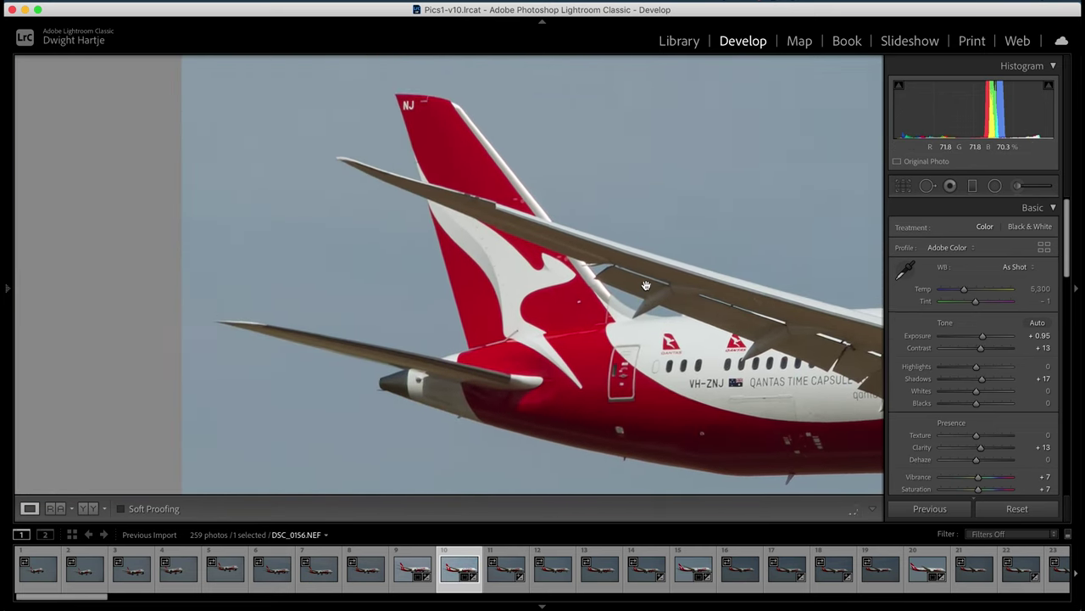
{"action": "left_click", "coordinate": [647, 286]}
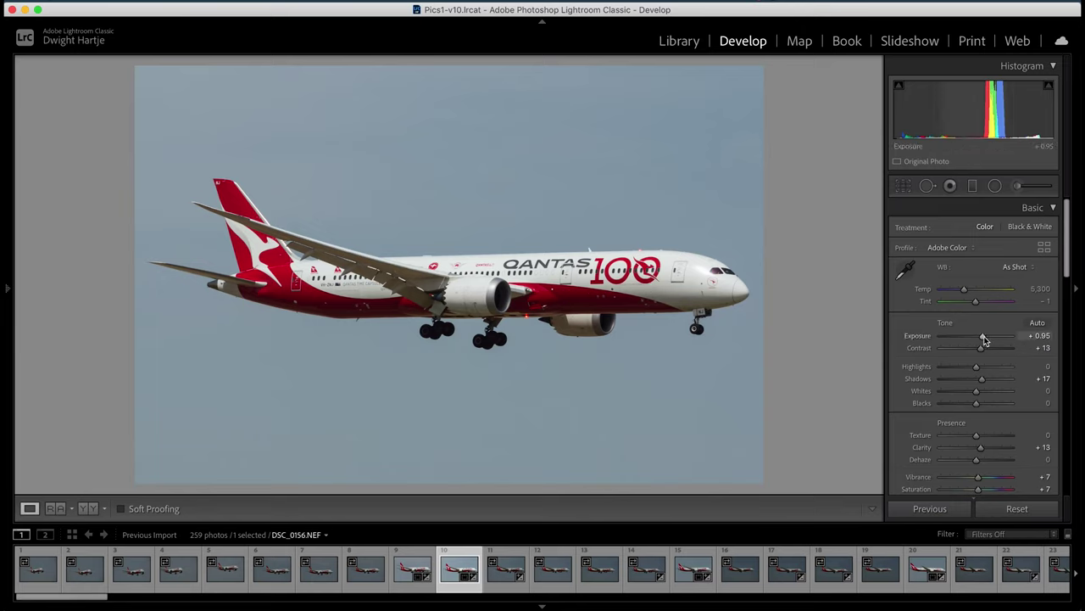
{"action": "left_click_drag", "start_coordinate": [983, 339], "coordinate": [983, 339]}
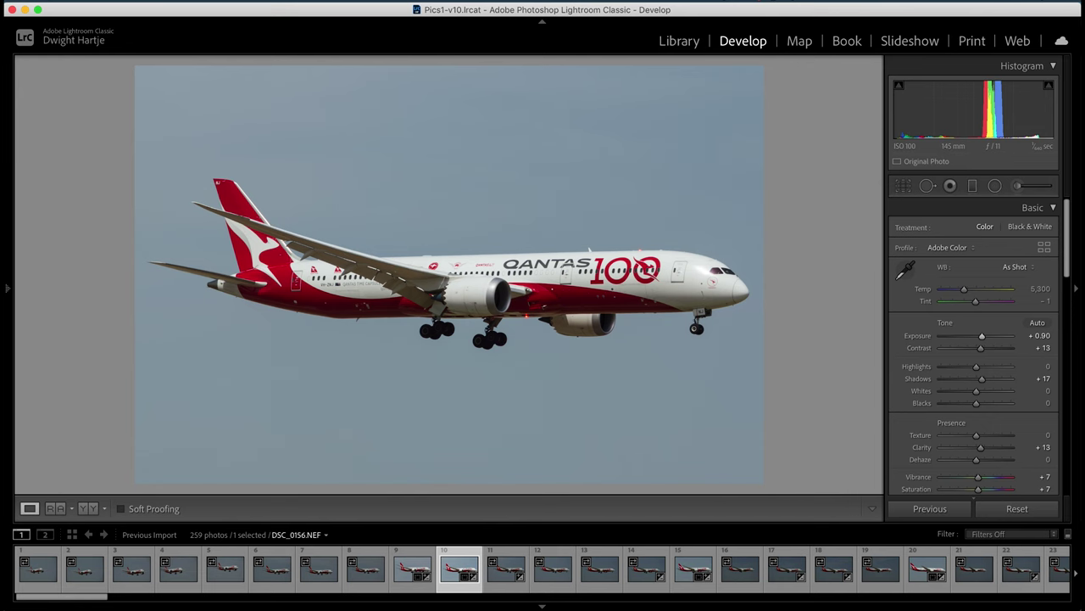
{"action": "left_click", "coordinate": [144, 0]}
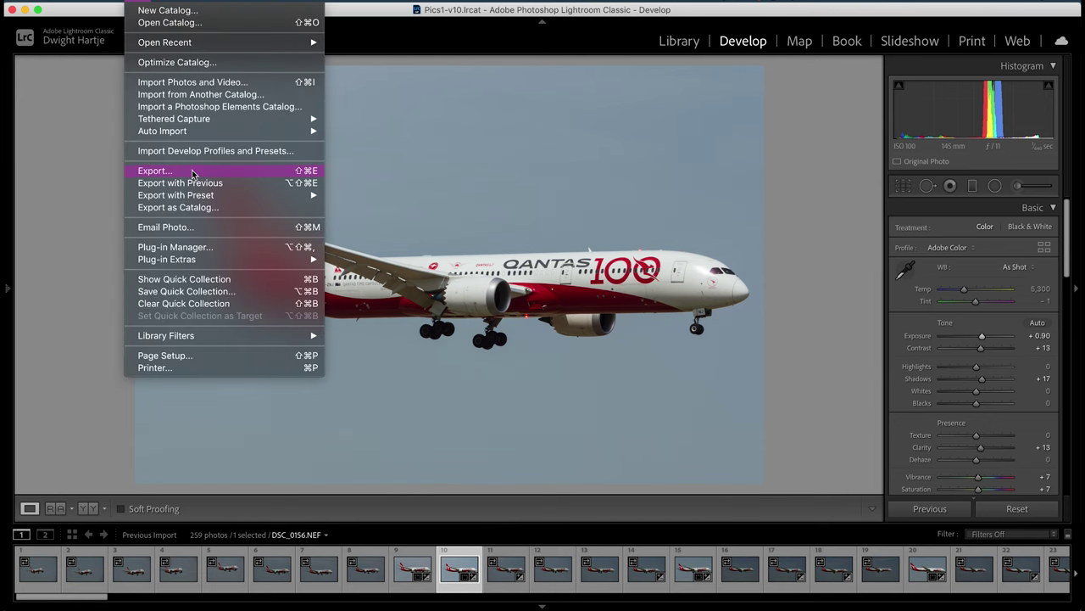
Export the photo as a quality-100 sRGB JPEG to Desktop subfolder 2022-07-17
{"action": "left_click", "coordinate": [193, 172]}
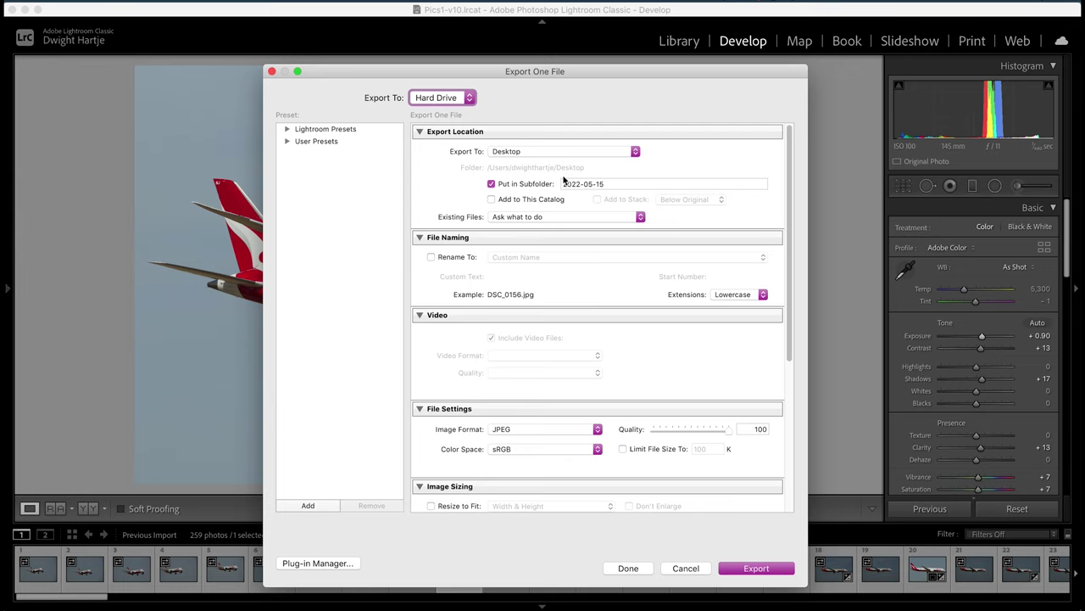
{"action": "left_click", "coordinate": [627, 184]}
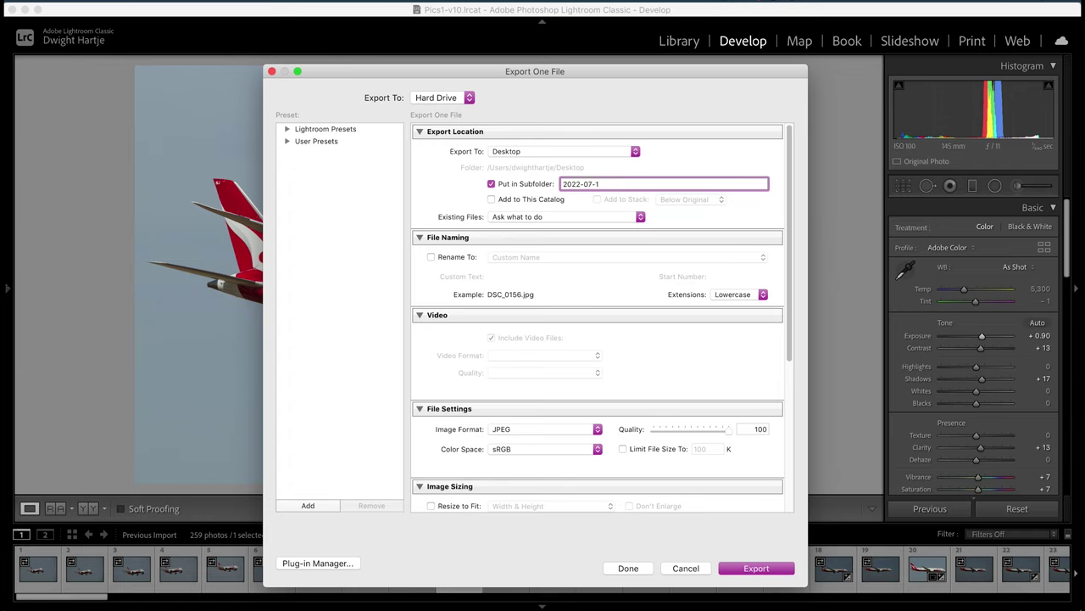
{"action": "left_click", "coordinate": [761, 567]}
{"action": "scroll", "coordinate": [773, 568], "scroll_direction": "right", "scroll_amount": 5}
{"action": "scroll", "coordinate": [773, 574], "scroll_direction": "right", "scroll_amount": 2}
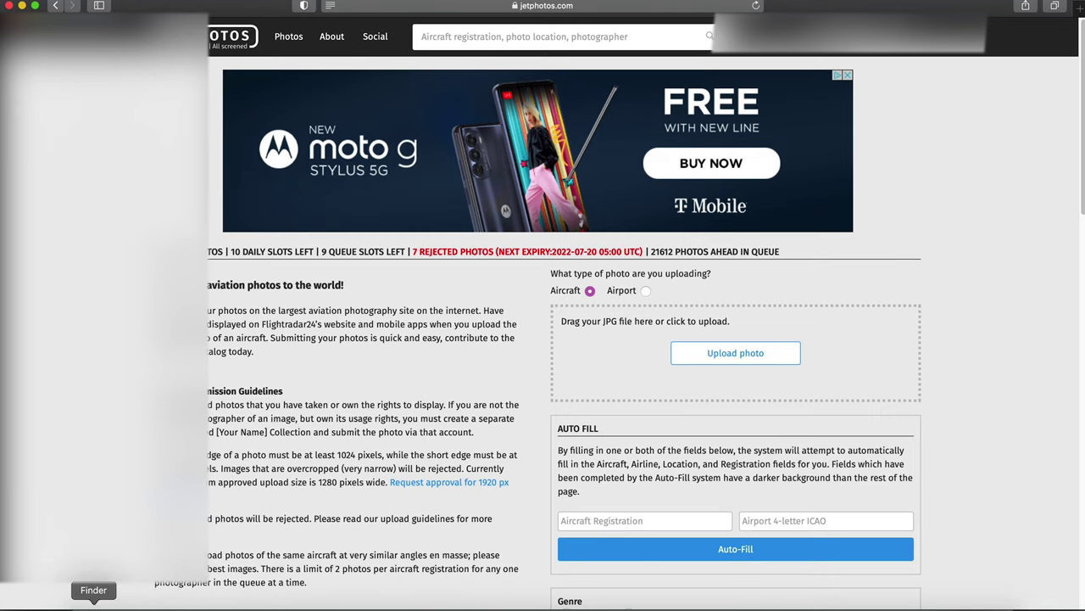
Drag DSC_0373.jpg from Desktop/2022-07-17 onto the JetPhotos upload area
{"action": "left_click", "coordinate": [93, 604]}
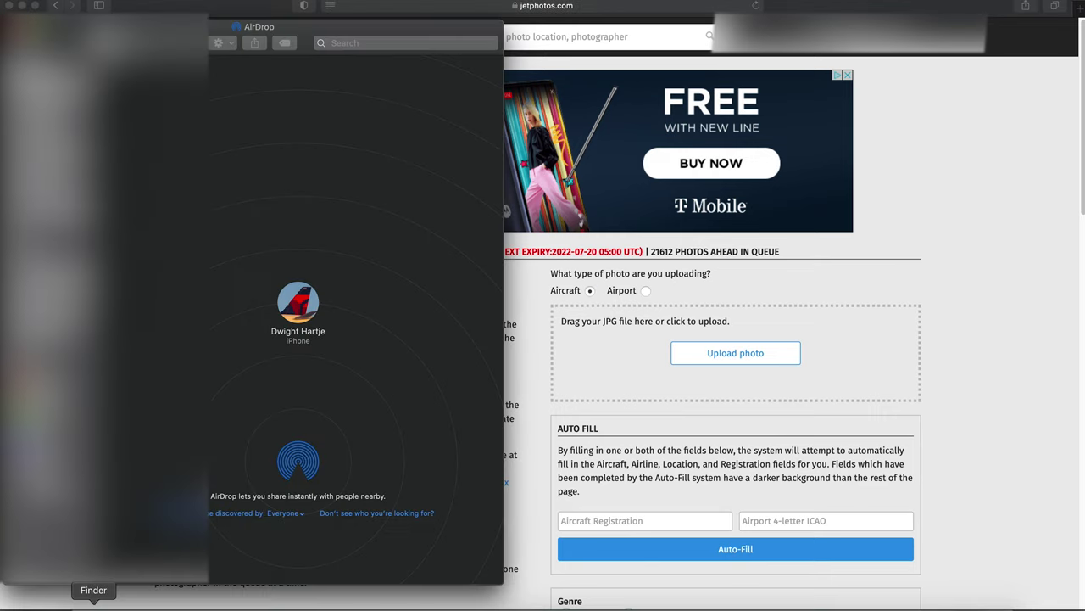
{"action": "key", "text": "super+shift+d"}
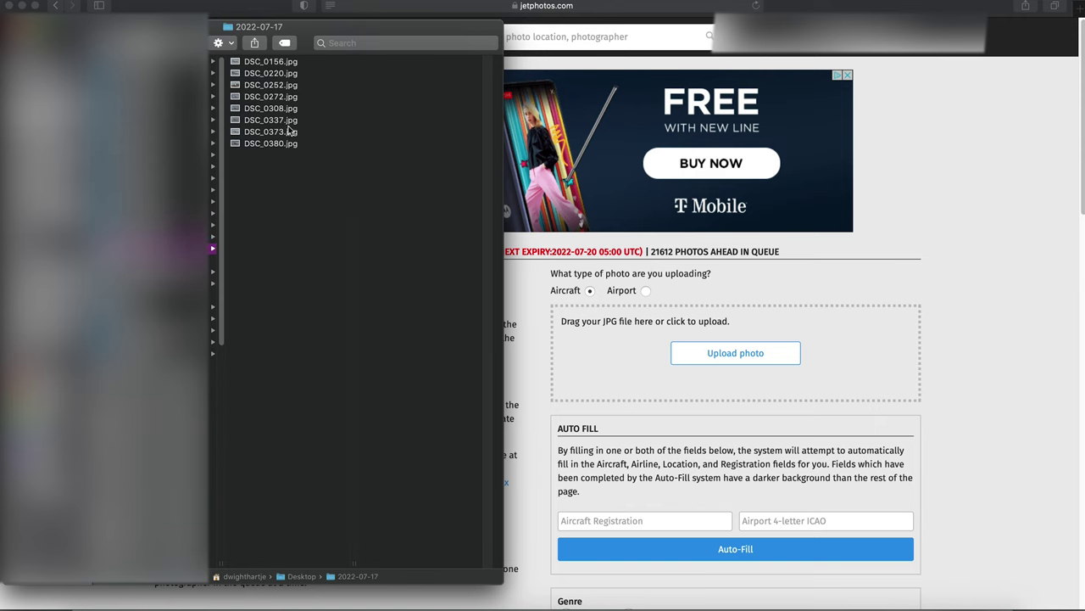
{"action": "left_click", "coordinate": [290, 134]}
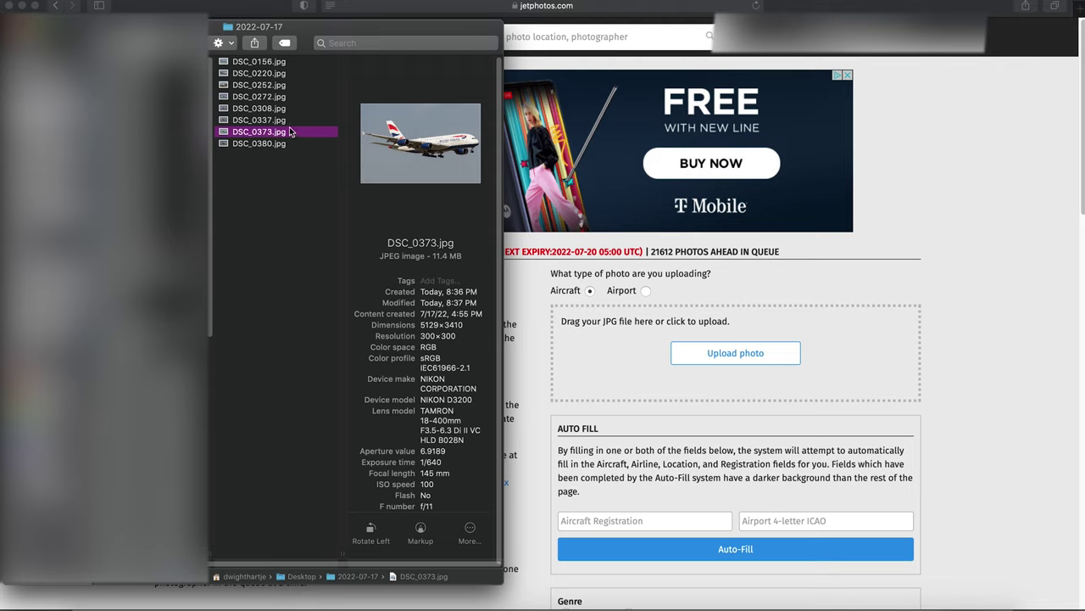
{"action": "left_click_drag", "start_coordinate": [289, 131], "coordinate": [755, 352]}
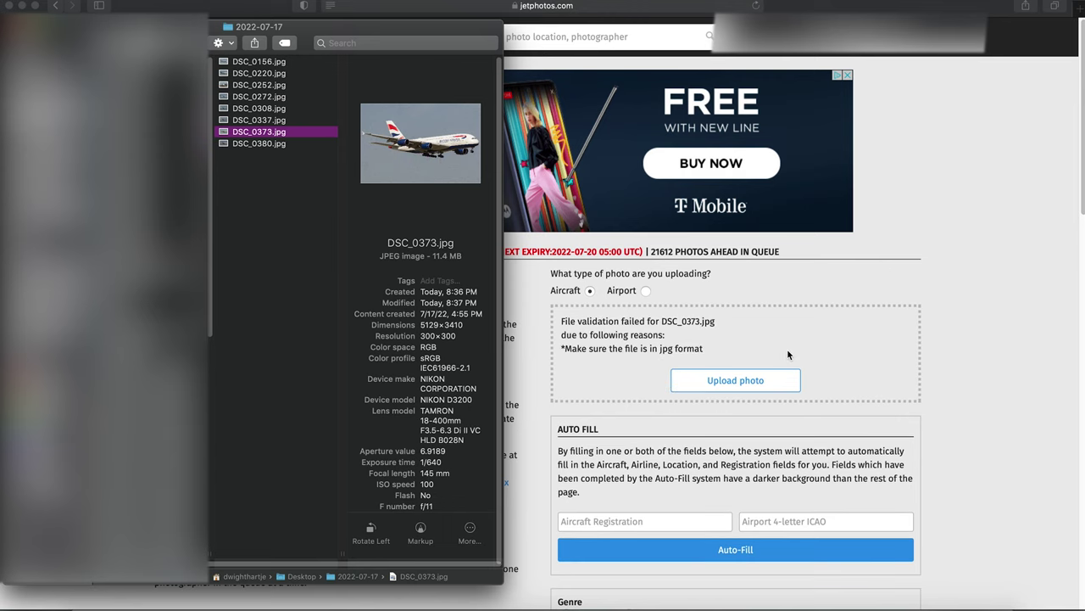
Duplicate DSC_0373.jpg and open DSC_0373 copy.jpg in Adobe Photoshop 2021
{"action": "right_click", "coordinate": [314, 136]}
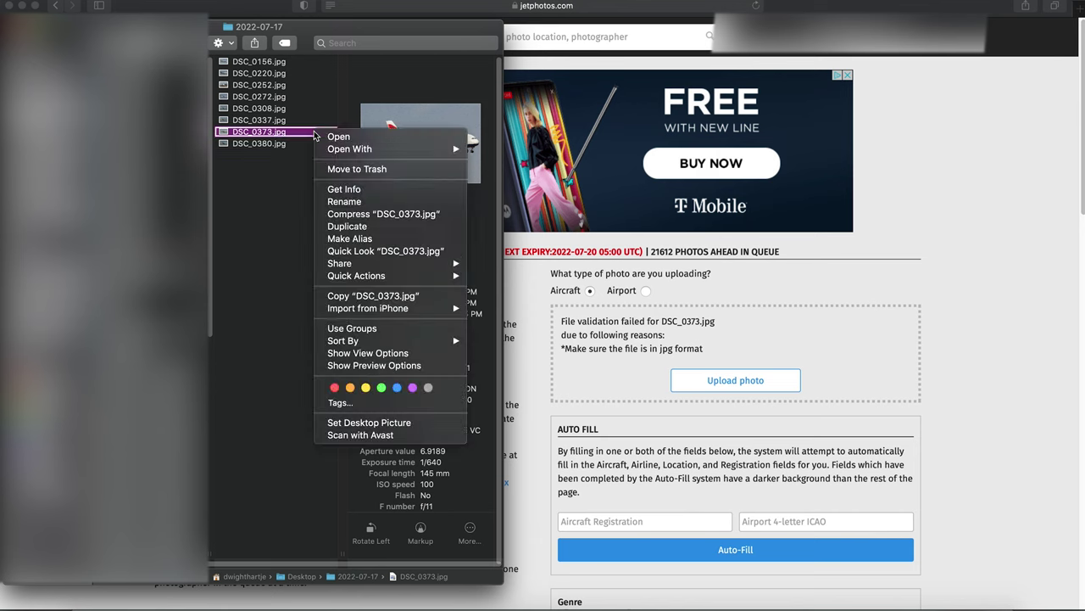
{"action": "left_click", "coordinate": [384, 225]}
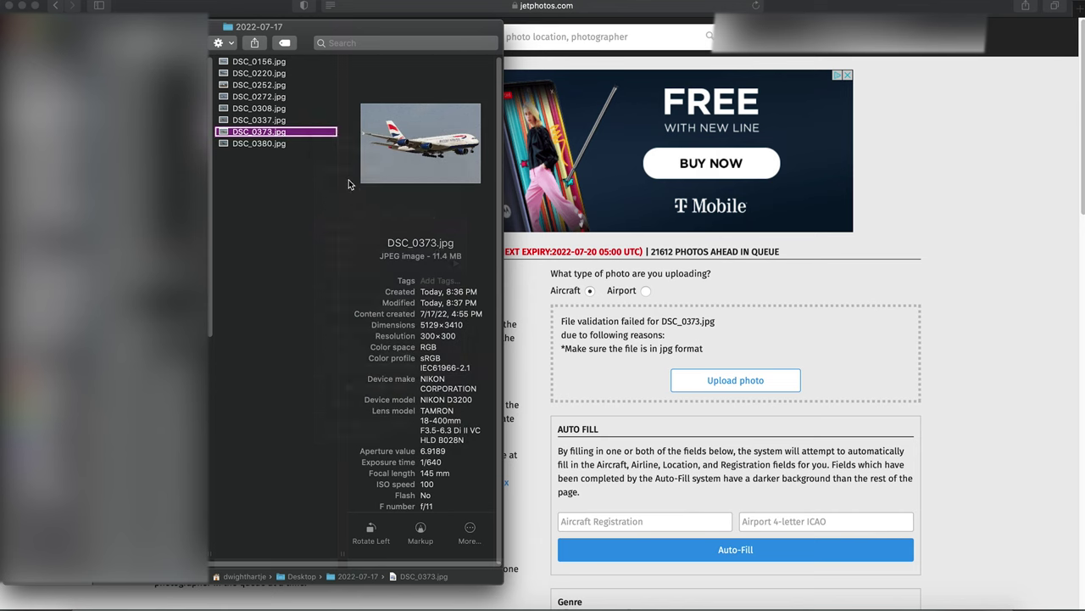
{"action": "right_click", "coordinate": [318, 132]}
{"action": "mouse_move", "coordinate": [365, 146]}
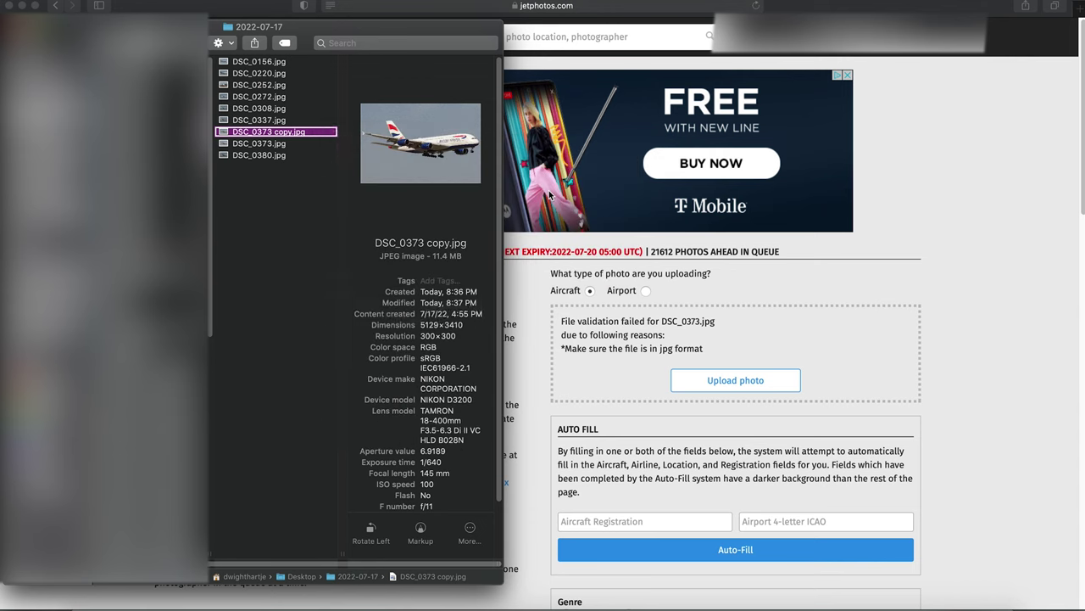
{"action": "left_click", "coordinate": [550, 196]}
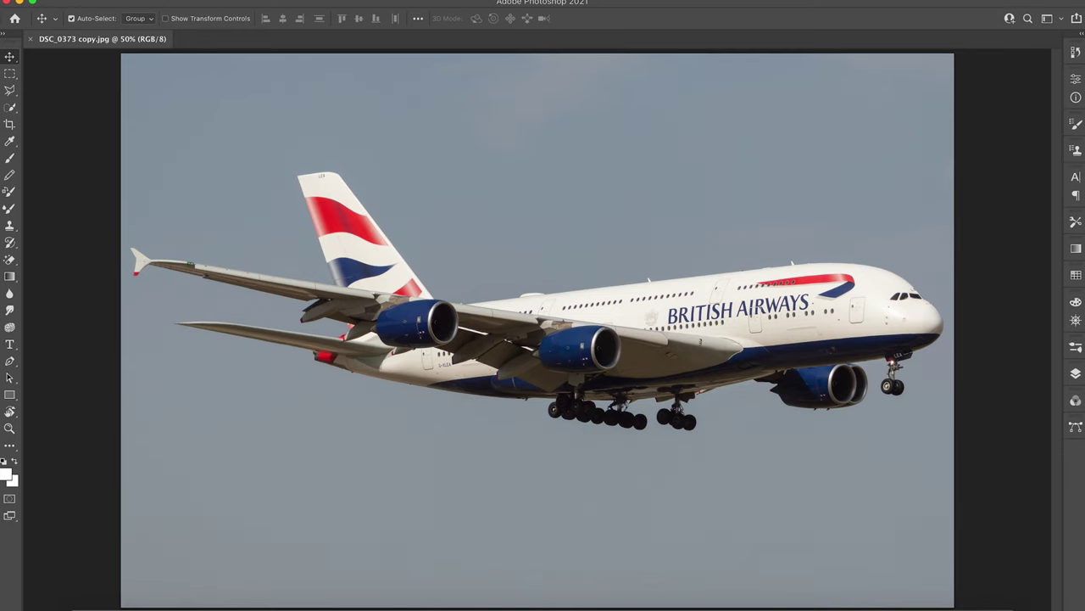
Set the image size to 1280 pixels wide, giving 851 pixels high
{"action": "left_click", "coordinate": [170, 2]}
{"action": "left_click", "coordinate": [208, 90]}
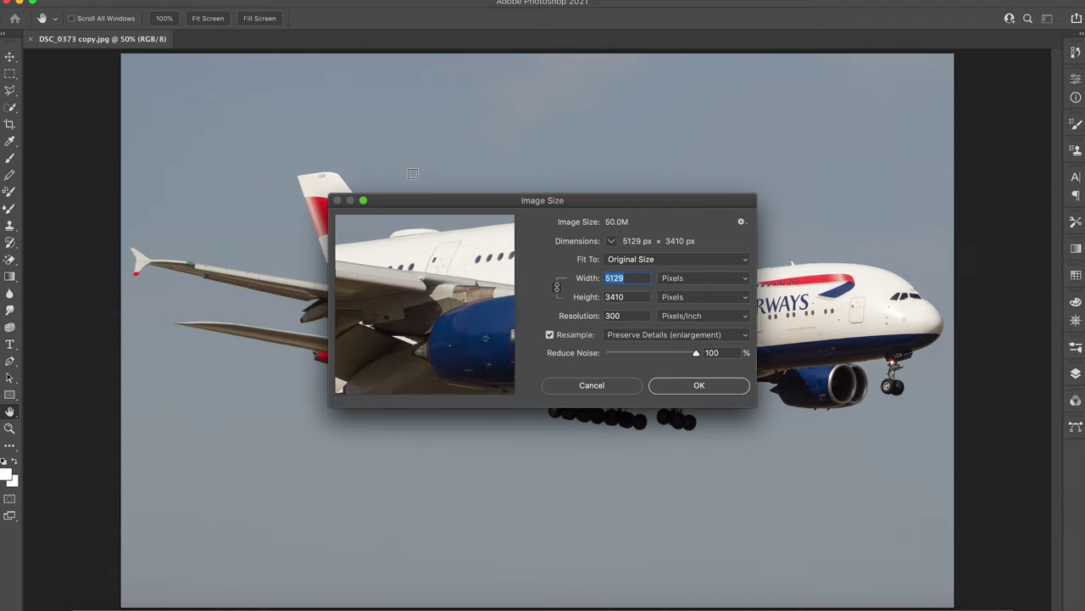
{"action": "type", "text": "1280"}
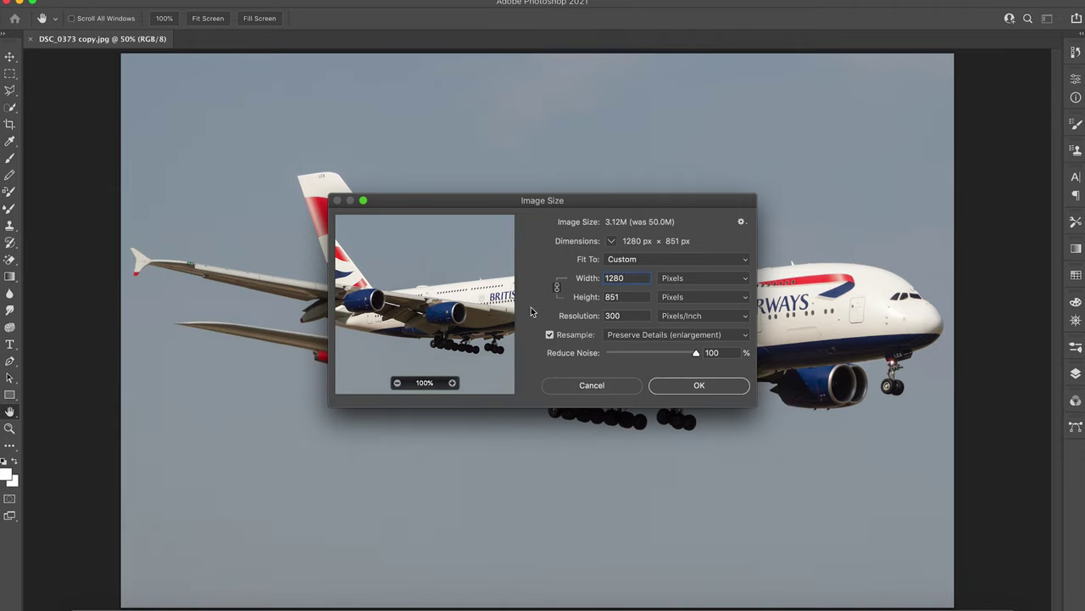
{"action": "left_click", "coordinate": [726, 387]}
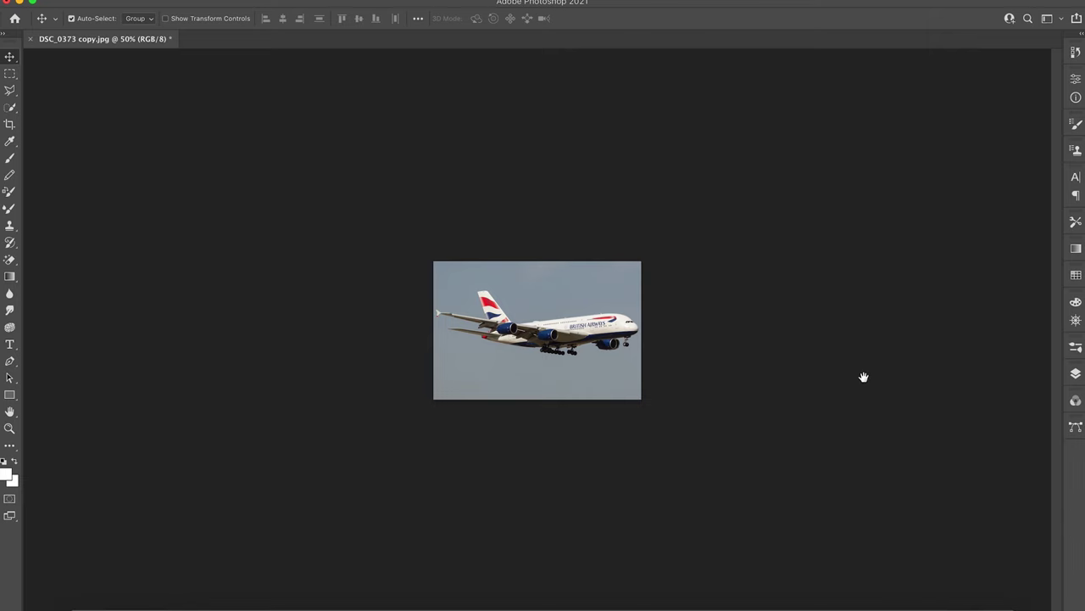
Fit the image to the window and apply JPEG Artifacts Removal at High strength as a new layer
{"action": "key", "text": "super+0"}
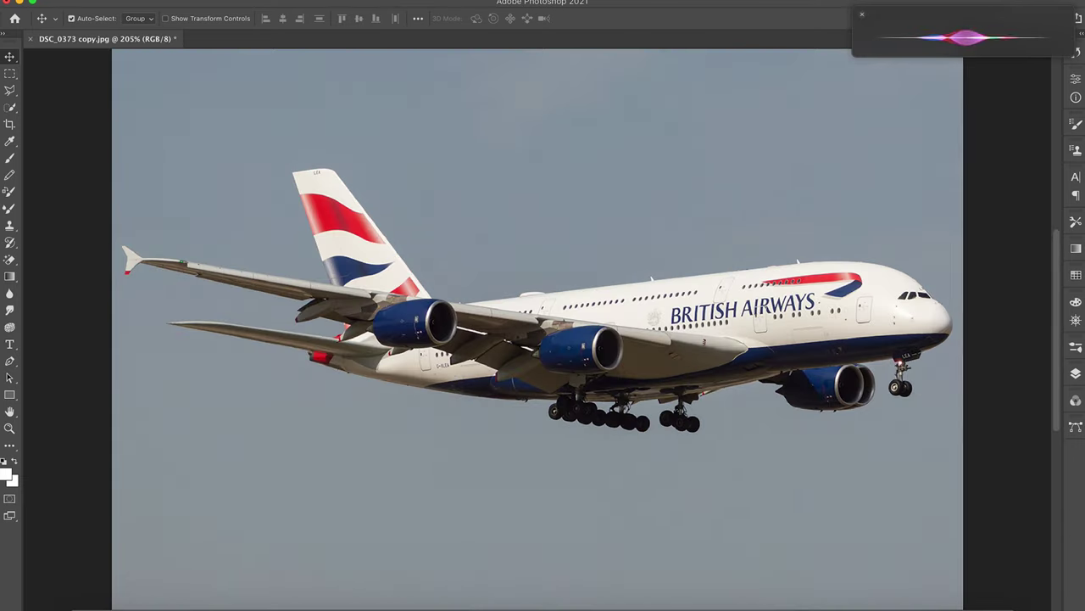
{"action": "left_click", "coordinate": [861, 17]}
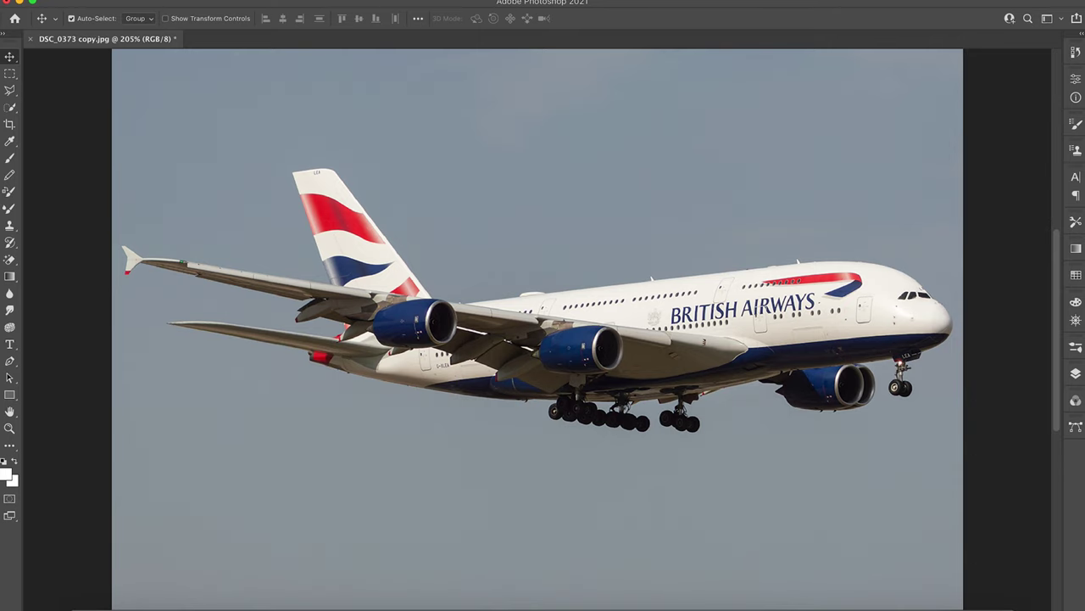
{"action": "left_click", "coordinate": [301, 0]}
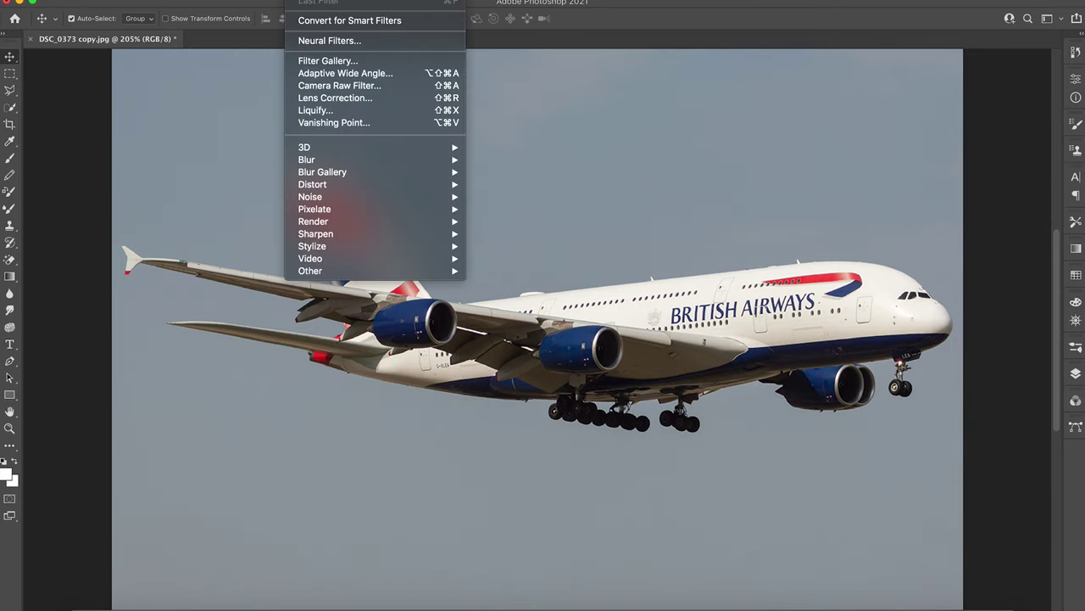
{"action": "left_click", "coordinate": [351, 42]}
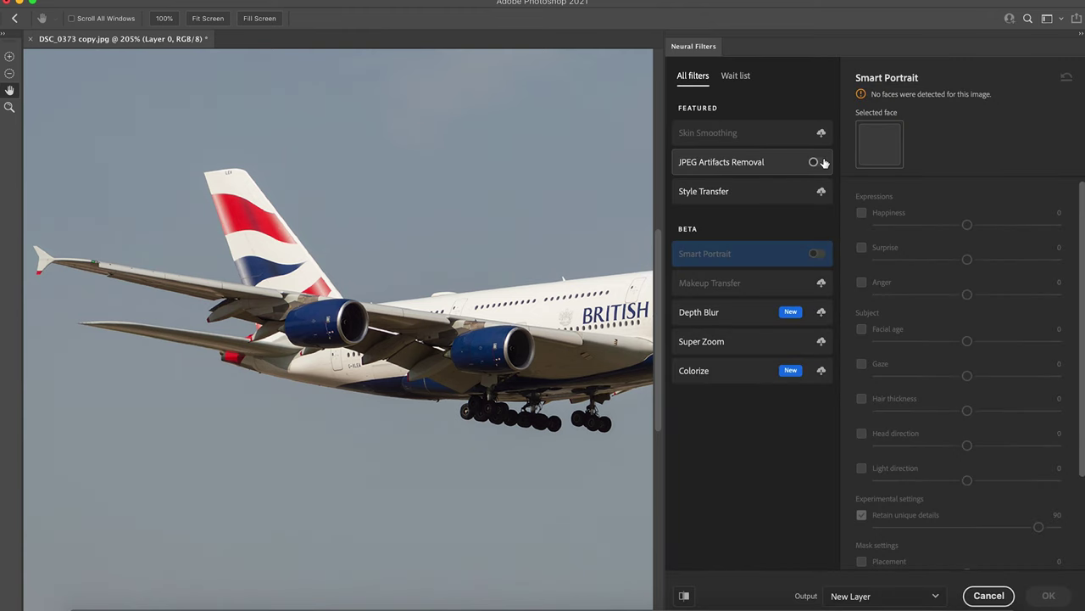
{"action": "left_click", "coordinate": [816, 162]}
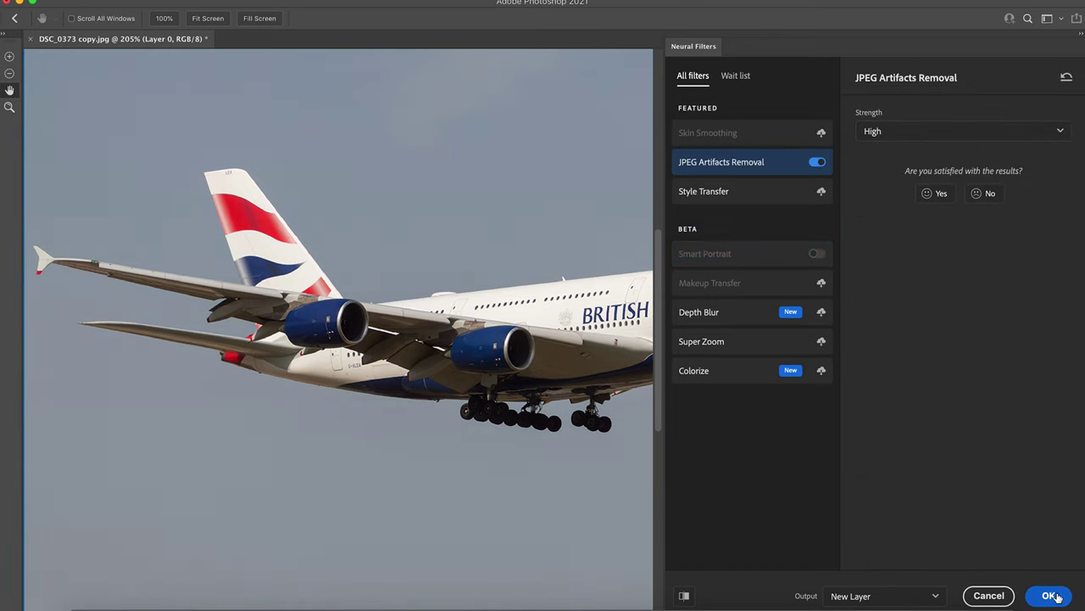
{"action": "left_click", "coordinate": [1051, 596]}
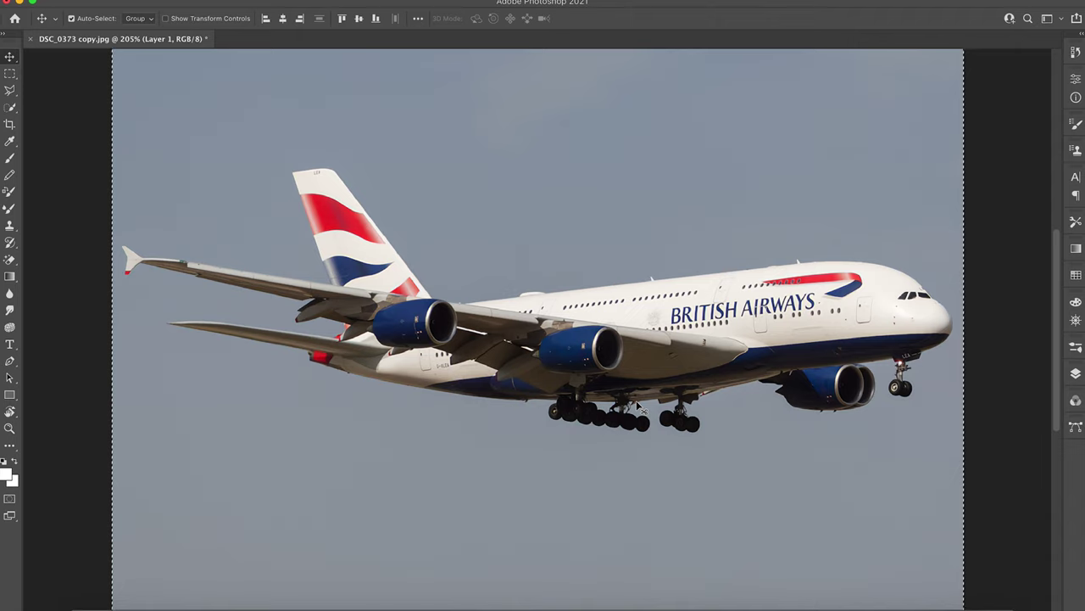
{"action": "left_click", "coordinate": [102, 0]}
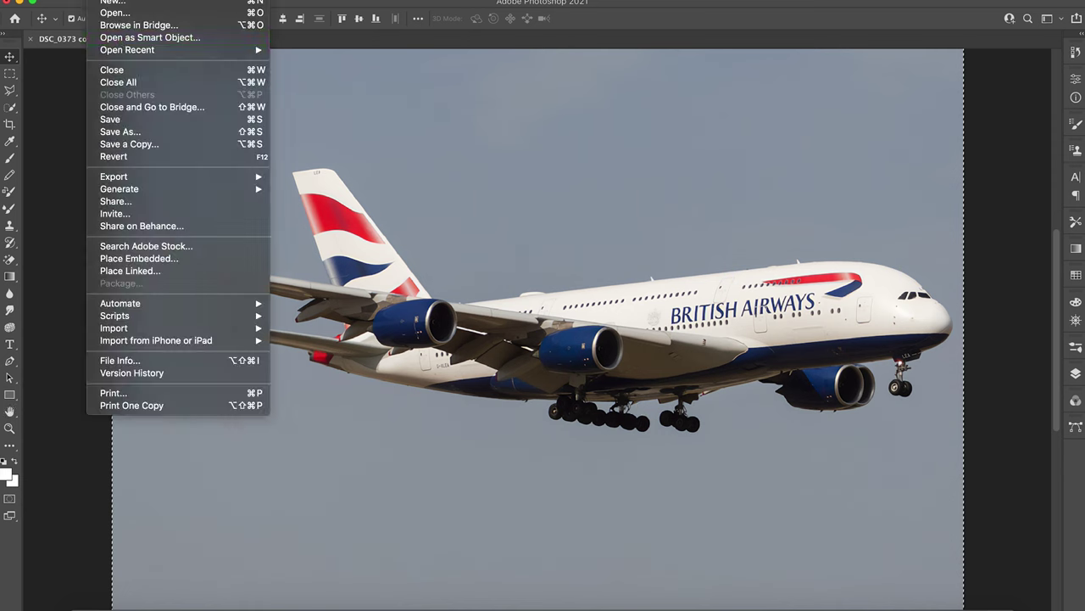
Save a copy as DSC_0373 copy.jpg, replacing the existing file, at JPEG quality 12
{"action": "left_click", "coordinate": [179, 146]}
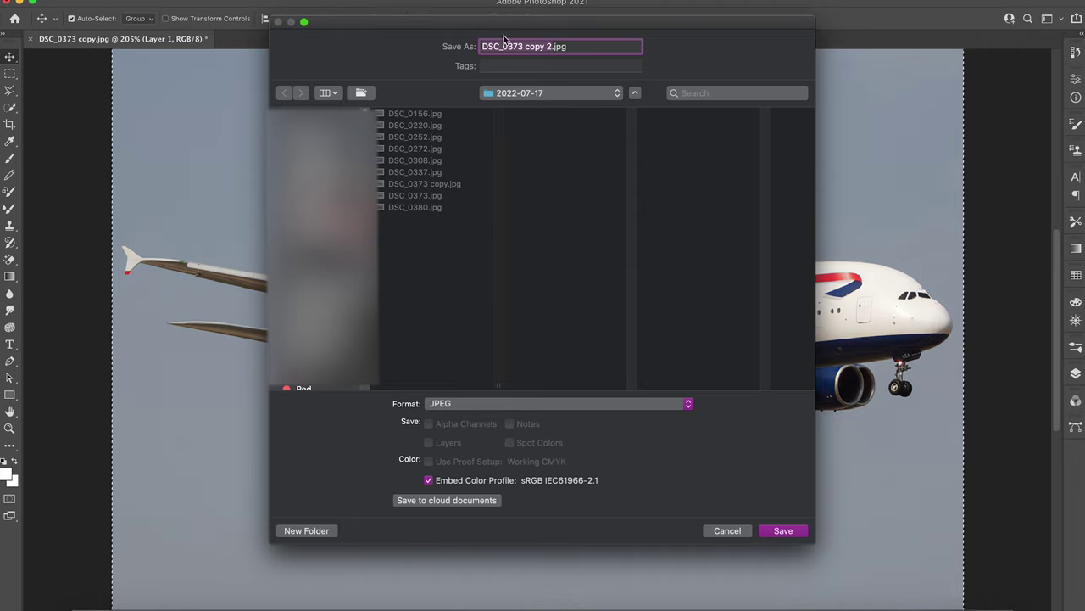
{"action": "left_click", "coordinate": [547, 47]}
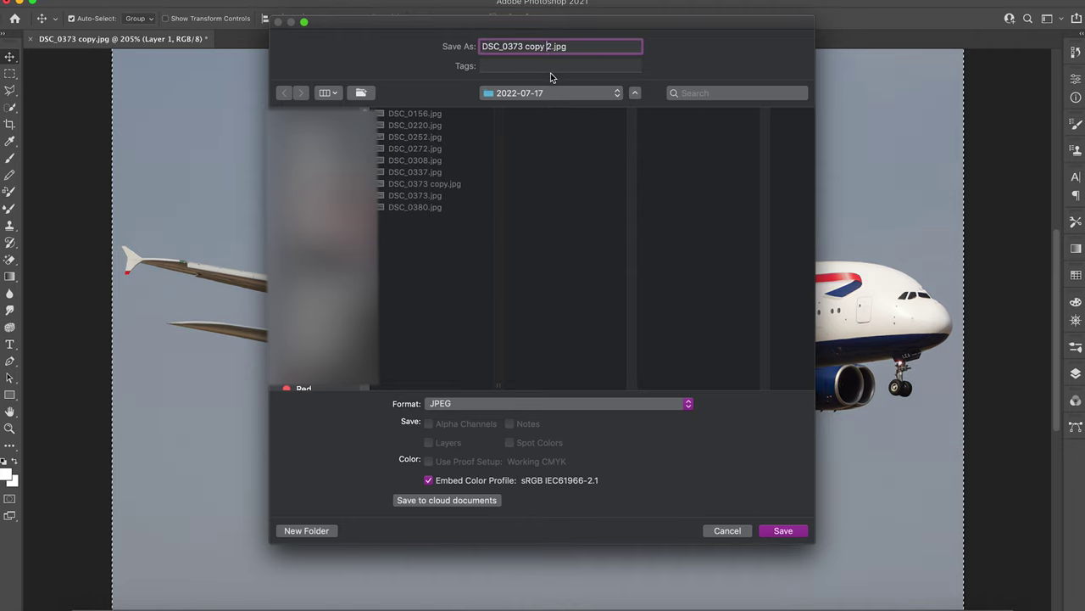
{"action": "key", "text": "BackSpace"}
{"action": "key", "text": "BackSpace"}
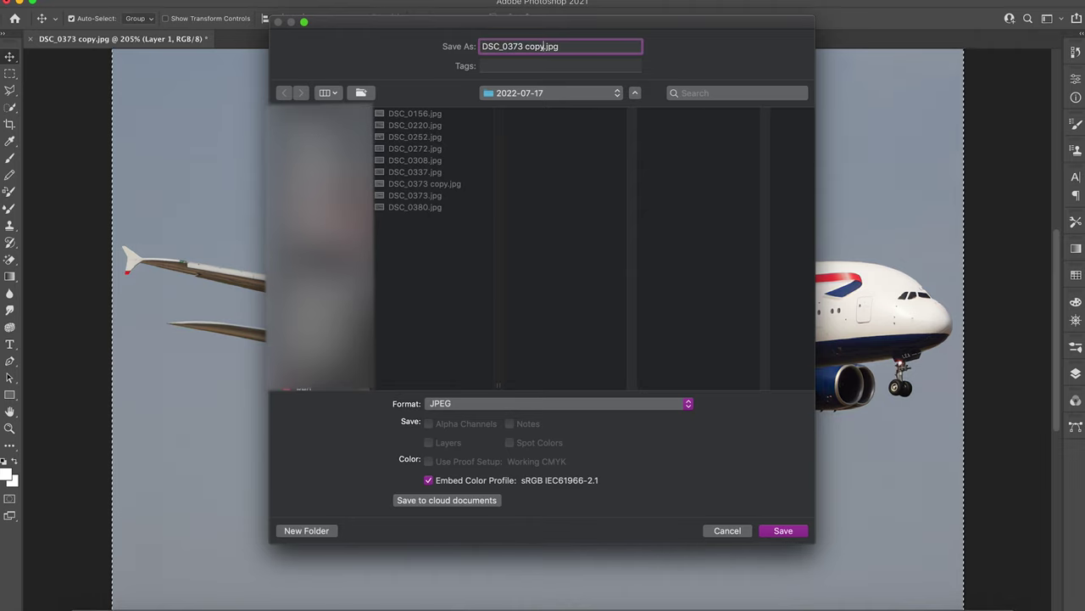
{"action": "left_click", "coordinate": [784, 533]}
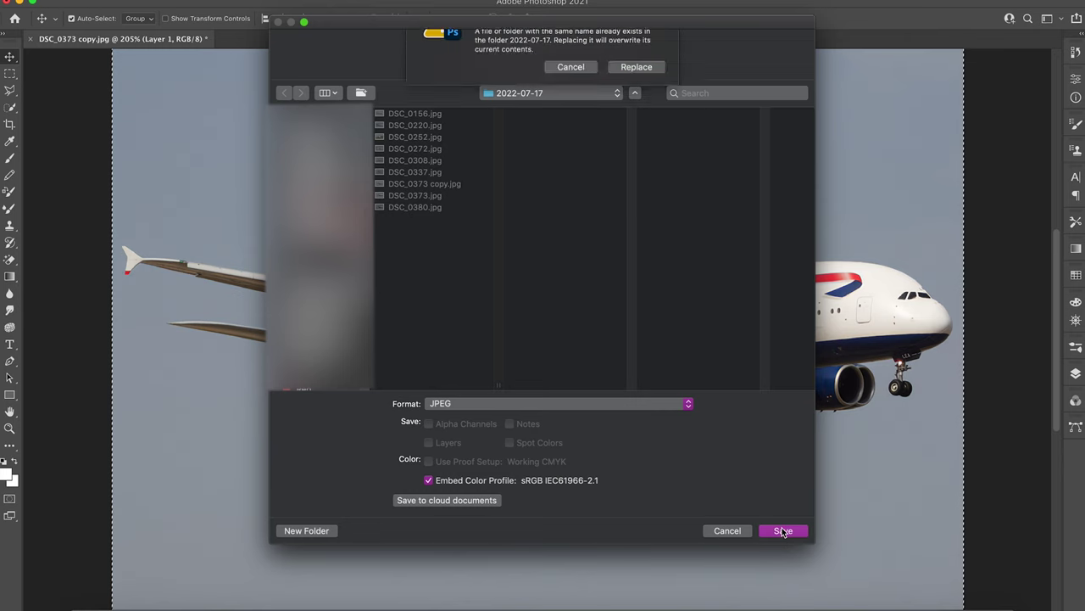
{"action": "left_click", "coordinate": [636, 107]}
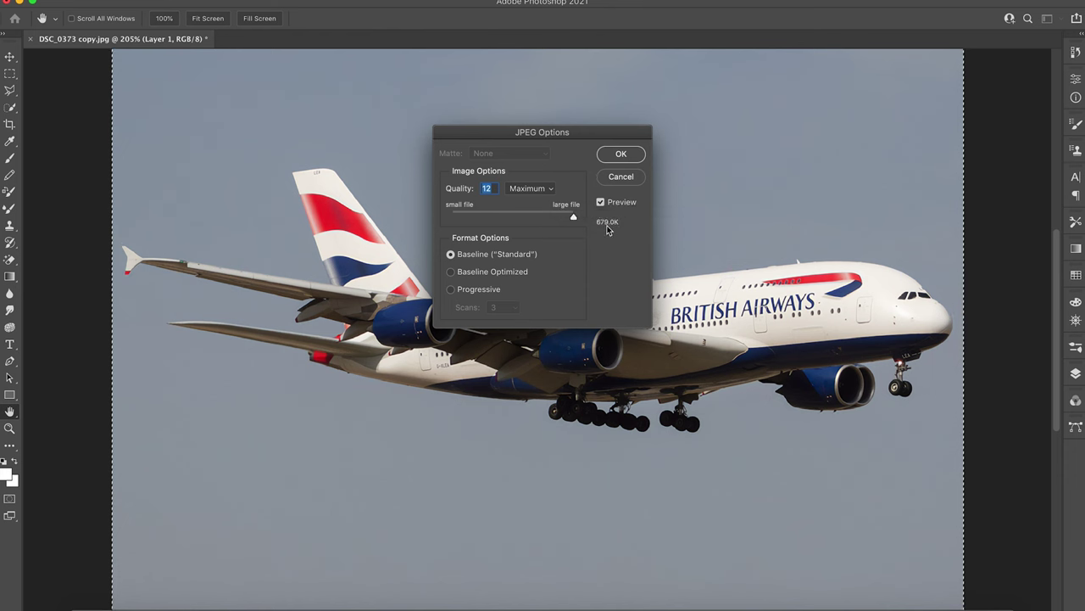
{"action": "left_click", "coordinate": [622, 156]}
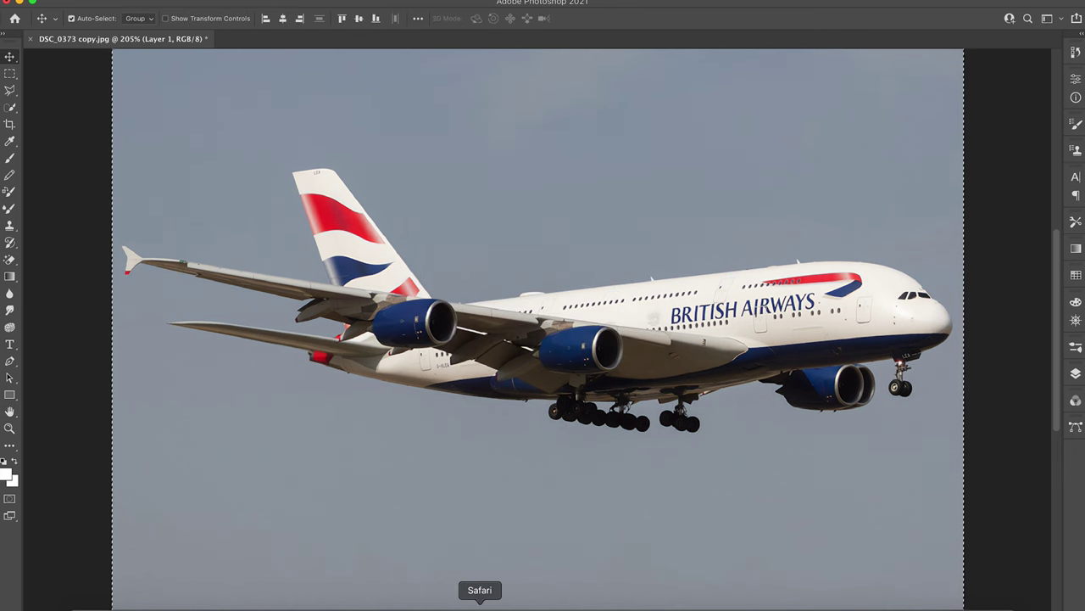
Upload DSC_0373 copy.jpg to the JetPhotos form, where it now passes validation
{"action": "left_click", "coordinate": [480, 603]}
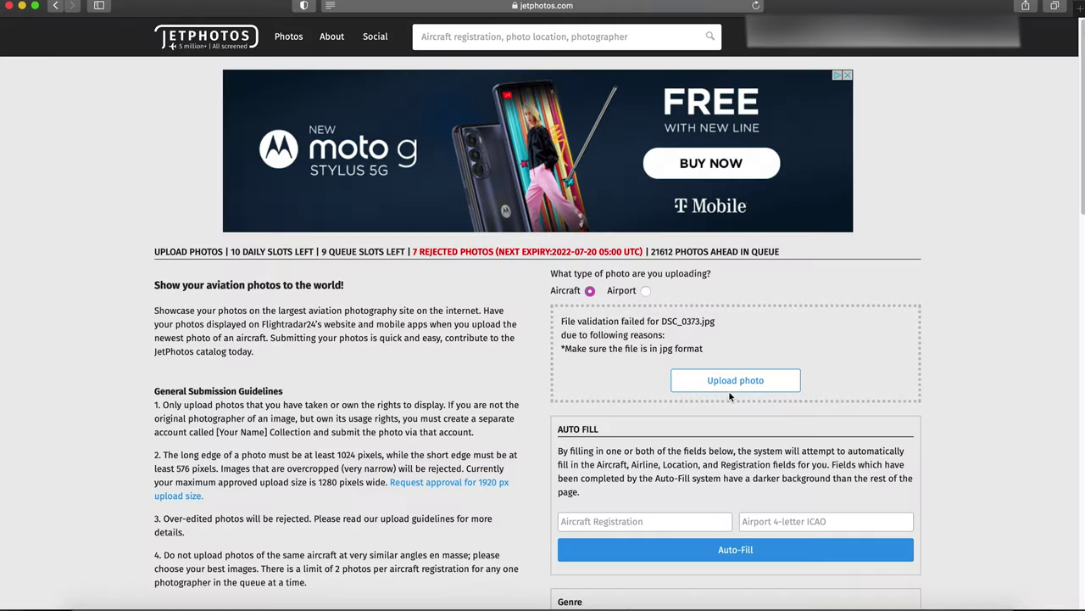
{"action": "left_click", "coordinate": [24, 602]}
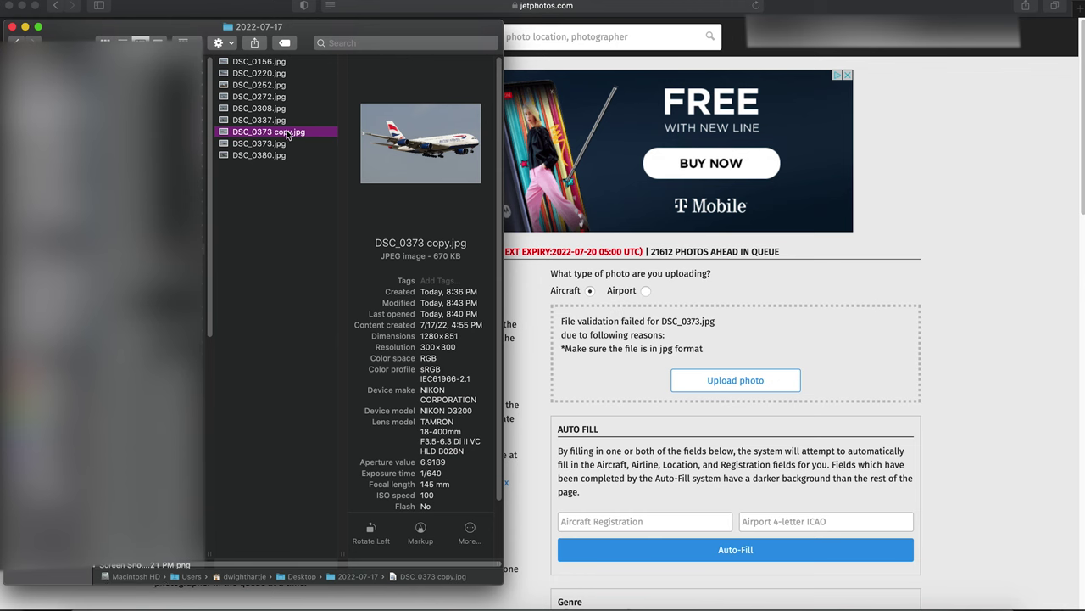
{"action": "left_click_drag", "start_coordinate": [288, 134], "coordinate": [782, 381]}
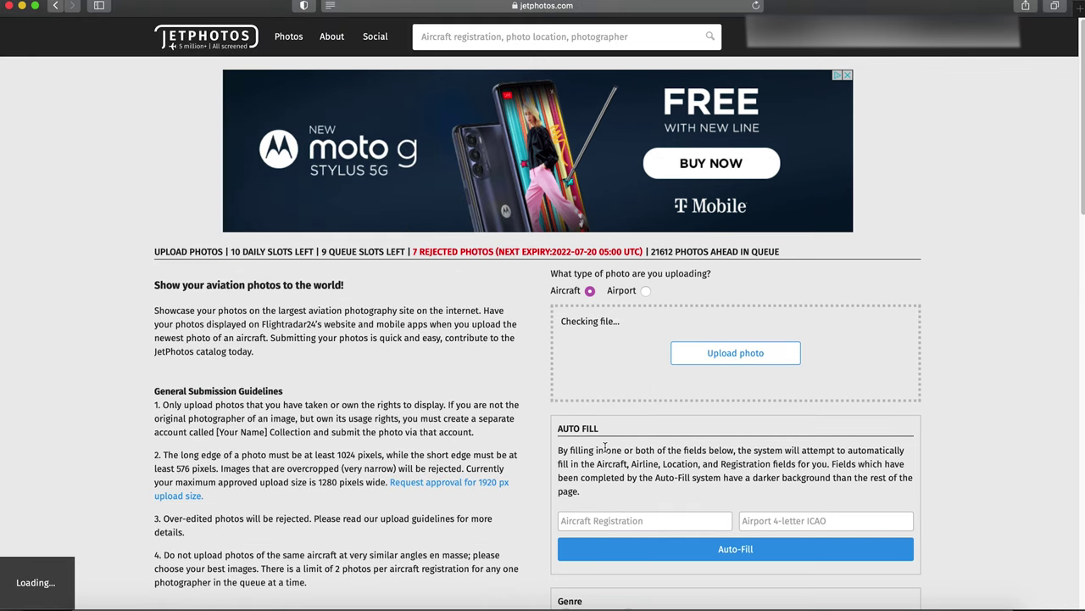
{"action": "scroll", "coordinate": [604, 447], "scroll_direction": "down", "scroll_amount": 5}
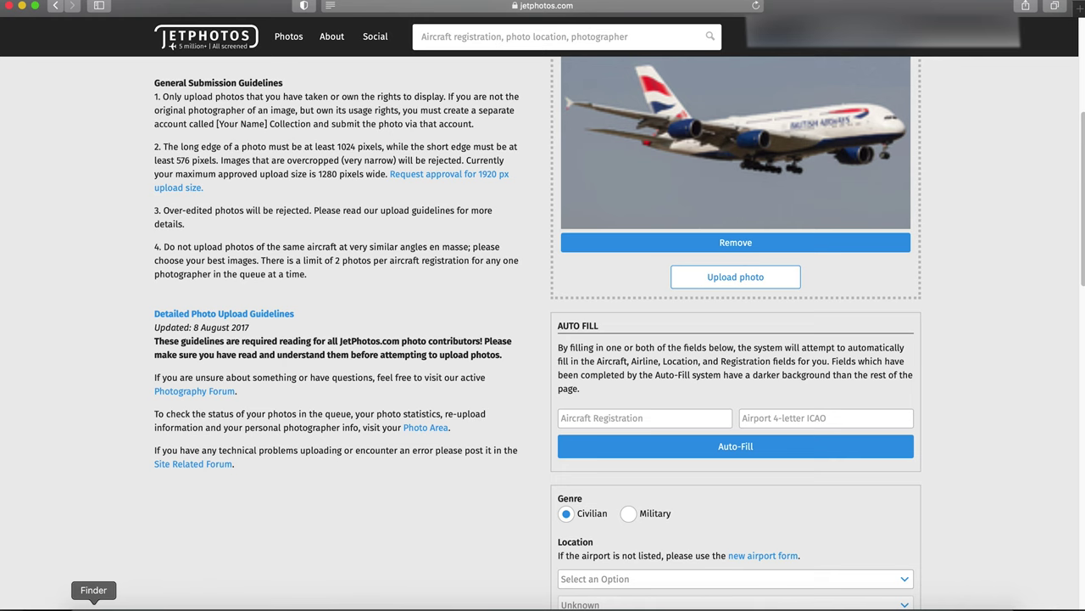
Quick Look the photo in Finder, zoom in to read the registration, then return to JetPhotos
{"action": "left_click", "coordinate": [93, 605]}
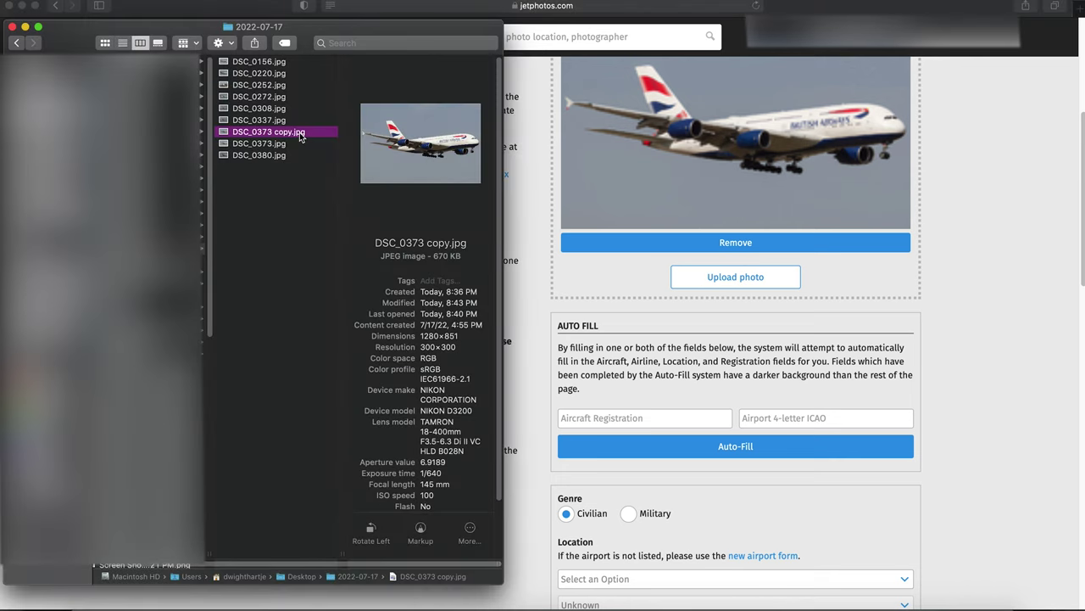
{"action": "key", "text": "space"}
{"action": "scroll", "coordinate": [329, 362], "scroll_direction": "up", "scroll_amount": 10}
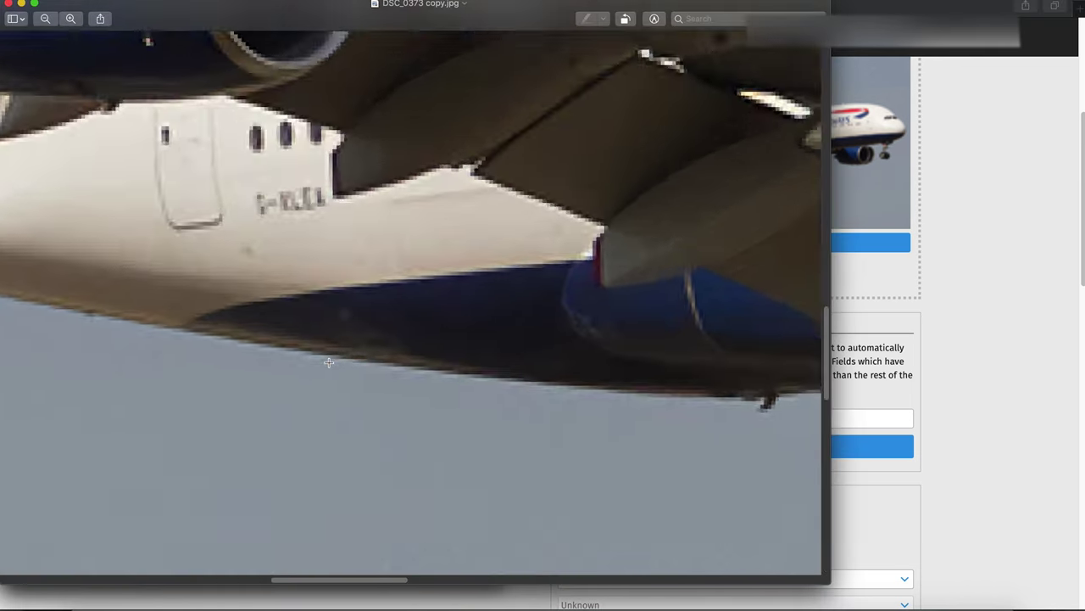
{"action": "scroll", "coordinate": [329, 362], "scroll_direction": "up", "scroll_amount": 3}
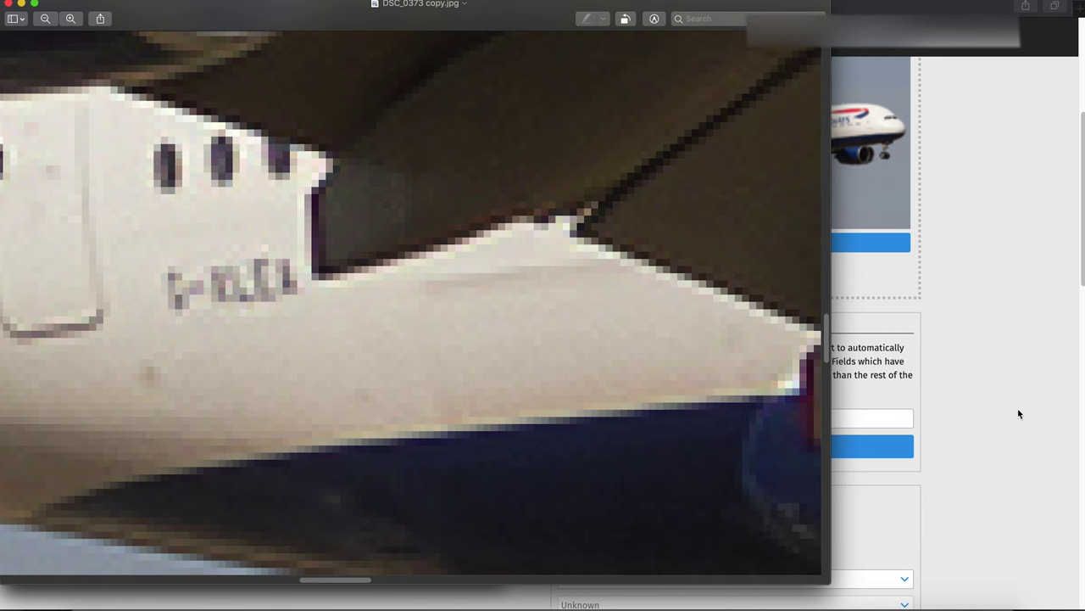
{"action": "left_click", "coordinate": [991, 507]}
Enter registration GXLEA and airport KDFW and run Auto-Fill
{"action": "left_click", "coordinate": [667, 419]}
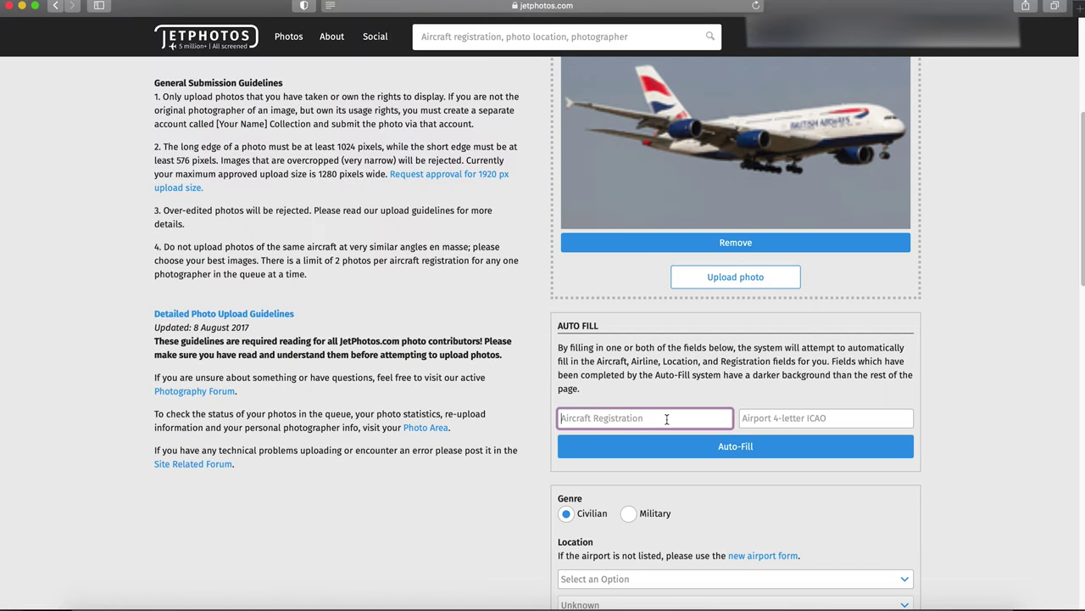
{"action": "type", "text": "GXLEA"}
{"action": "key", "text": "Tab"}
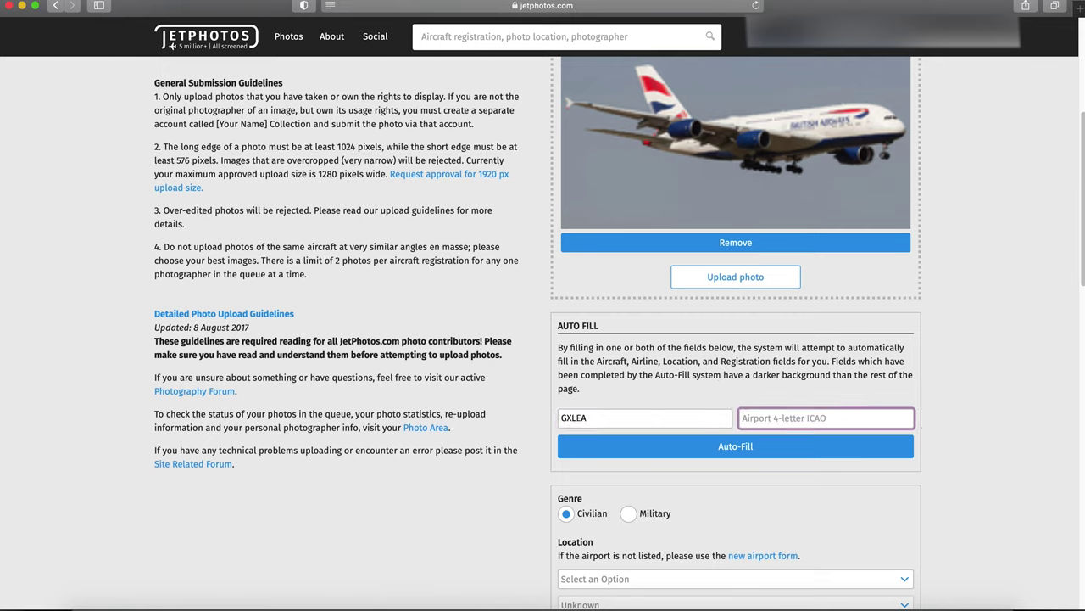
{"action": "type", "text": "KDFW"}
{"action": "left_click", "coordinate": [734, 447]}
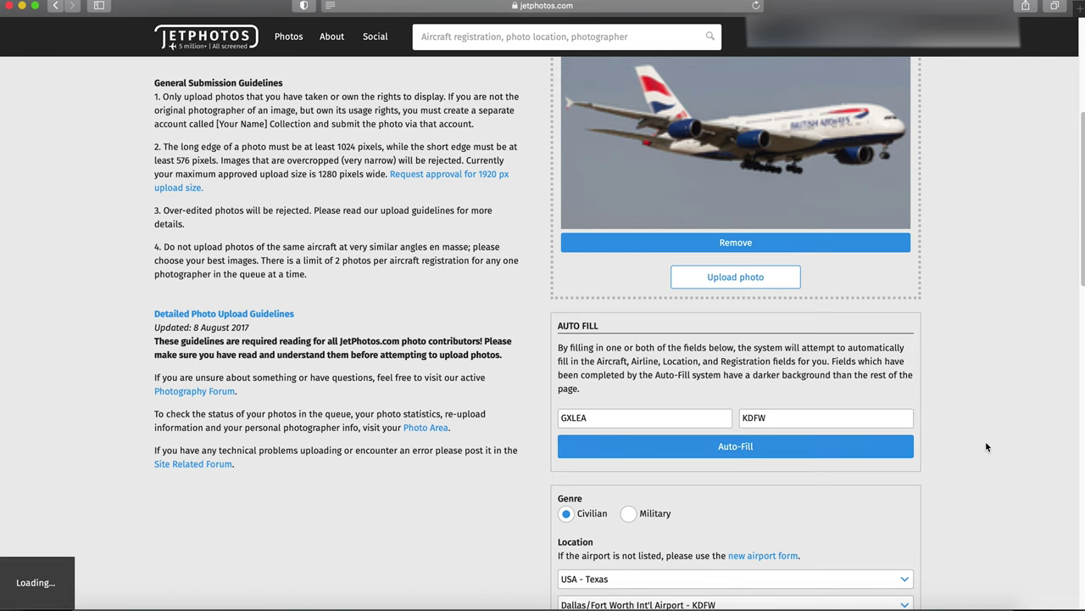
{"action": "scroll", "coordinate": [985, 441], "scroll_direction": "down", "scroll_amount": 10}
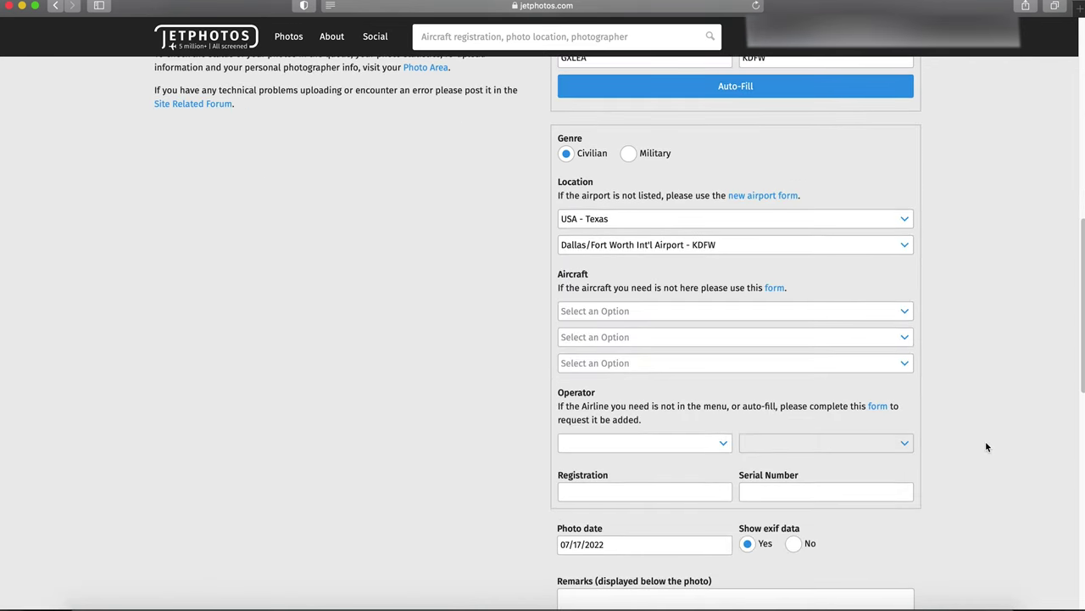
{"action": "scroll", "coordinate": [985, 446], "scroll_direction": "down", "scroll_amount": 1}
{"action": "scroll", "coordinate": [986, 446], "scroll_direction": "up", "scroll_amount": 5}
Correct the registration to G-XLEA and re-run Auto-Fill
{"action": "left_click", "coordinate": [507, 211]}
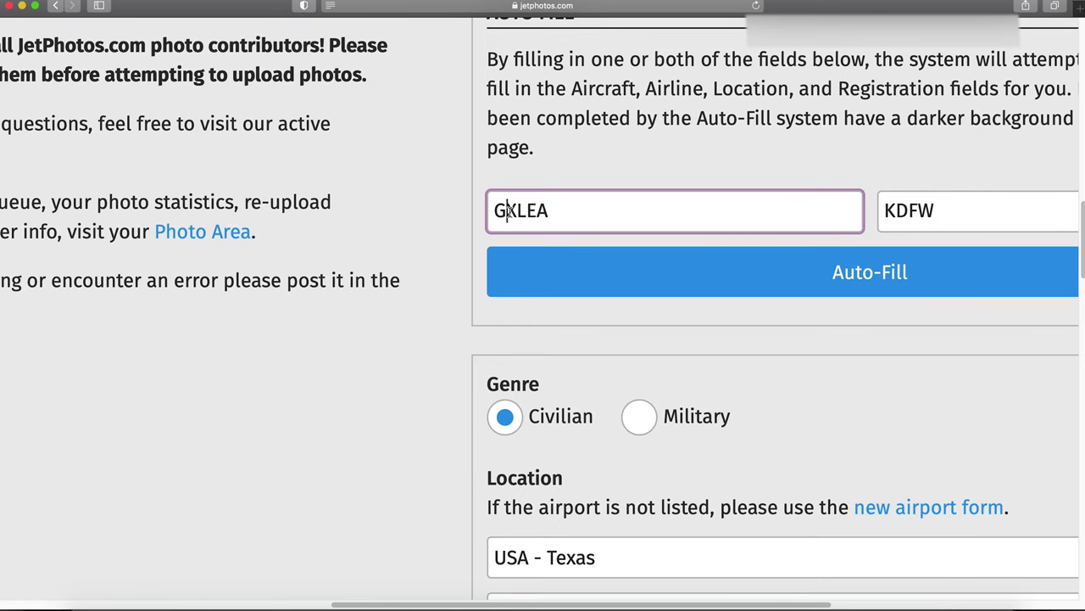
{"action": "type", "text": "-"}
{"action": "left_click", "coordinate": [680, 274]}
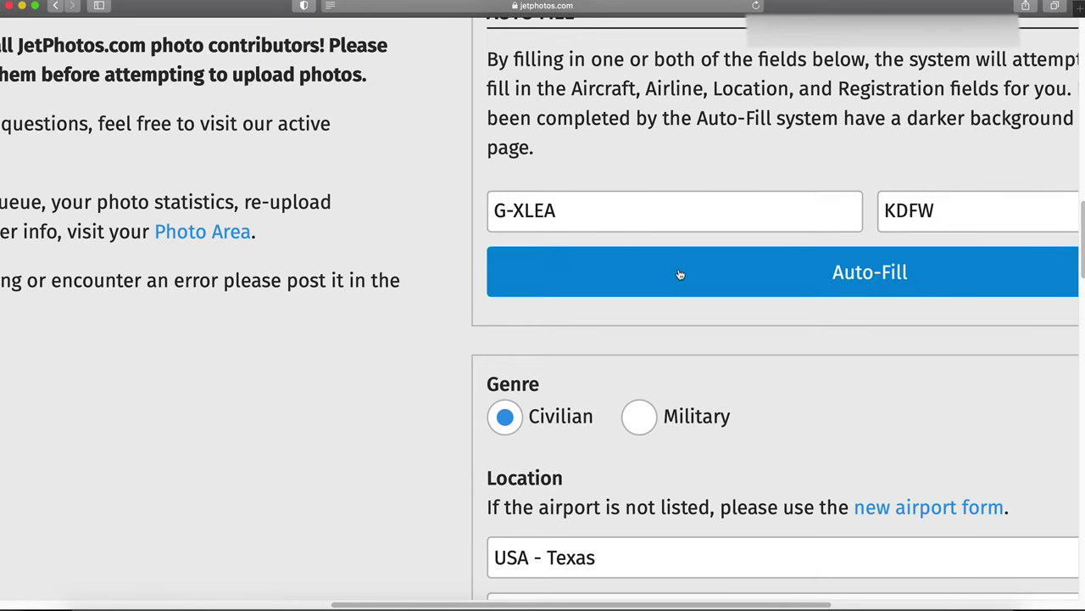
{"action": "scroll", "coordinate": [681, 274], "scroll_direction": "down", "scroll_amount": 5}
{"action": "scroll", "coordinate": [677, 336], "scroll_direction": "down", "scroll_amount": 5}
{"action": "scroll", "coordinate": [676, 336], "scroll_direction": "down", "scroll_amount": 10}
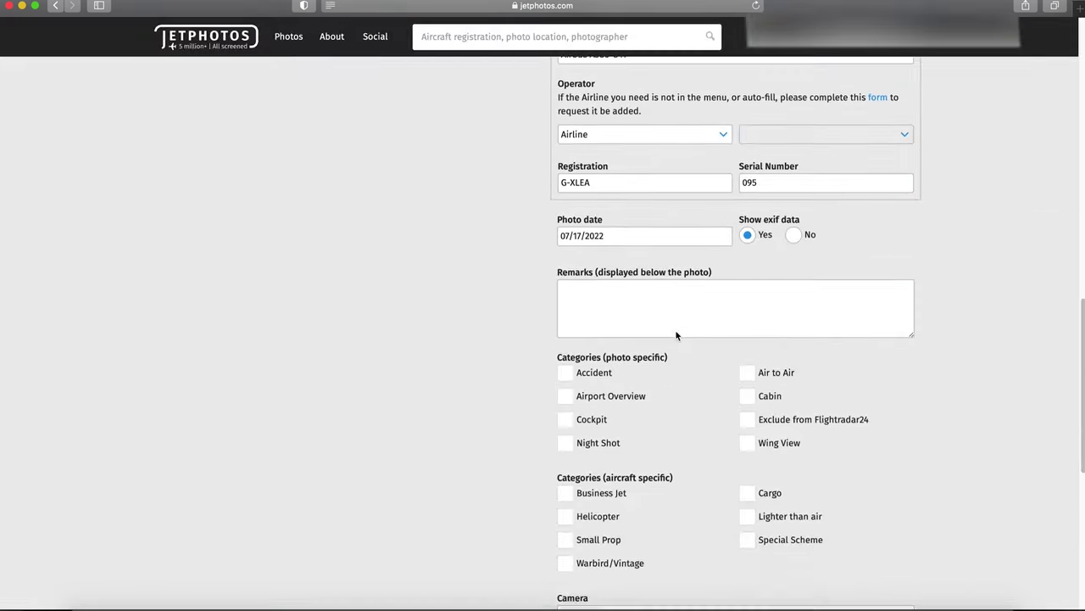
{"action": "scroll", "coordinate": [676, 335], "scroll_direction": "down", "scroll_amount": 1}
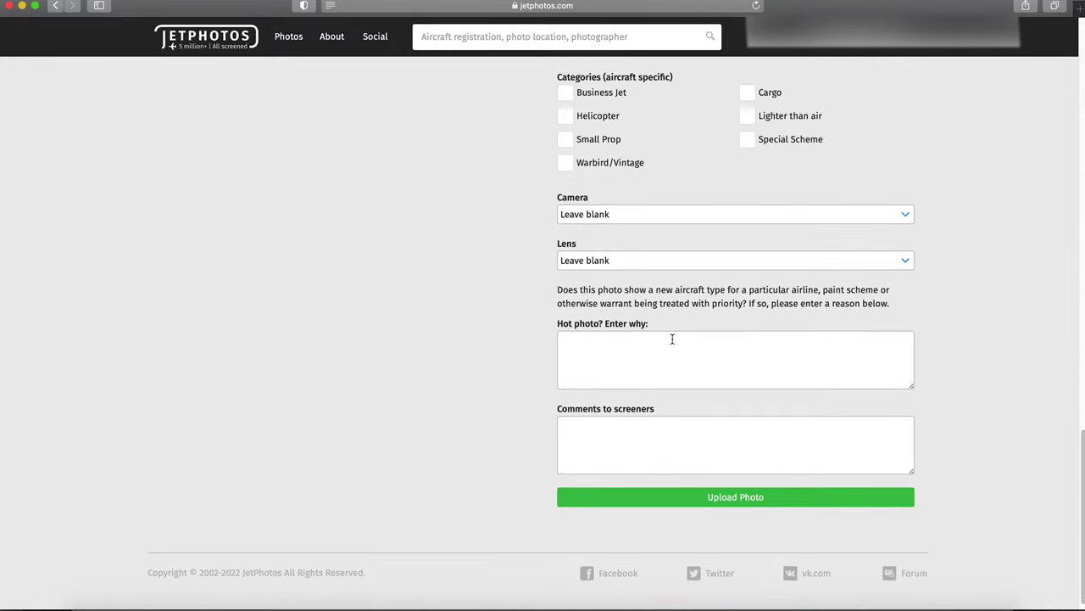
{"action": "left_click", "coordinate": [663, 353]}
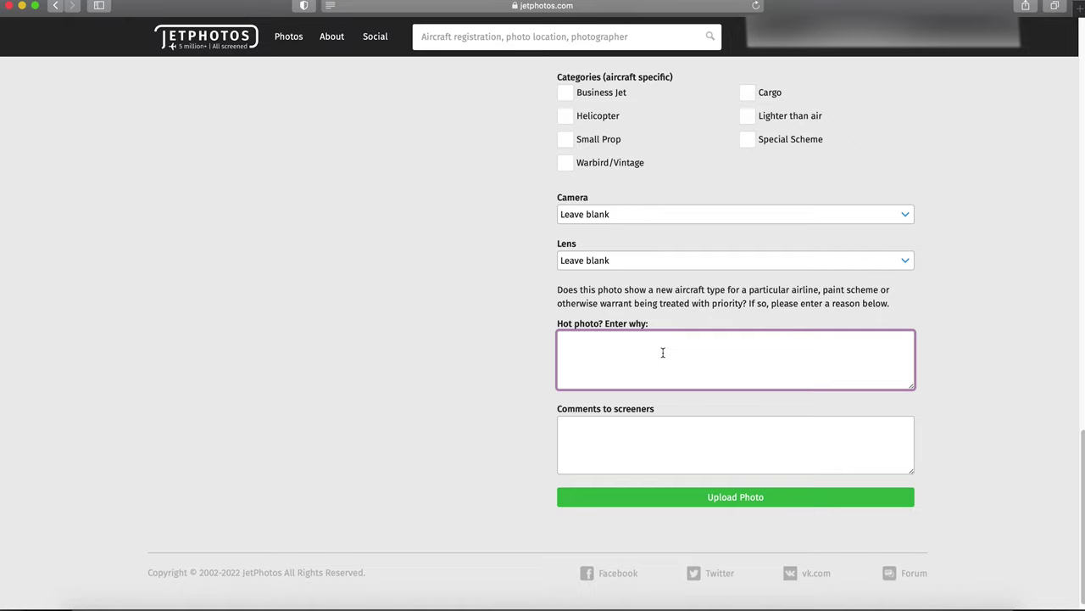
{"action": "left_click", "coordinate": [651, 449]}
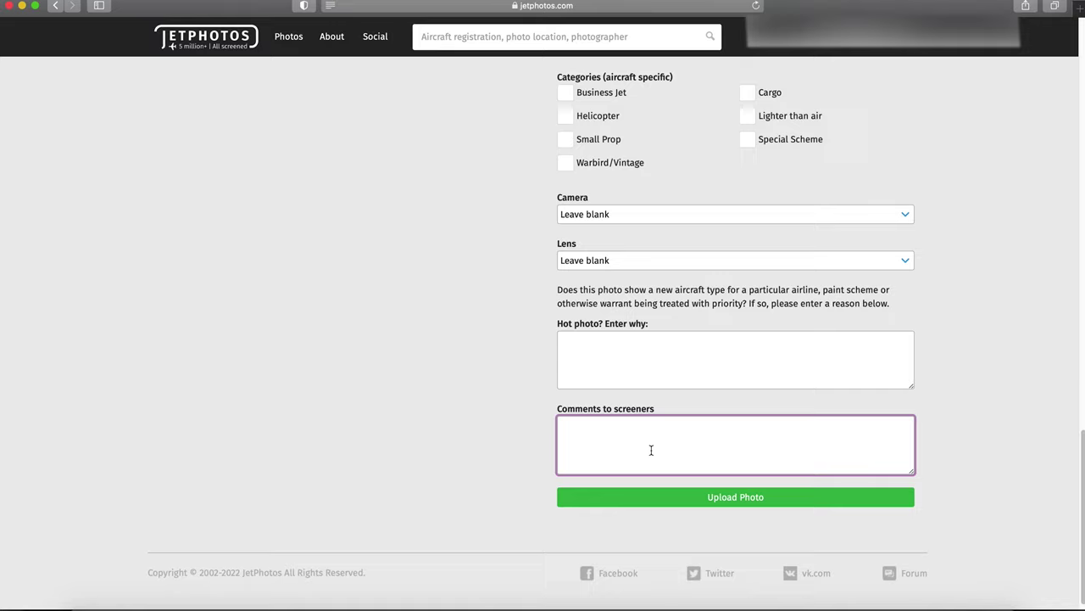
{"action": "left_click", "coordinate": [626, 365]}
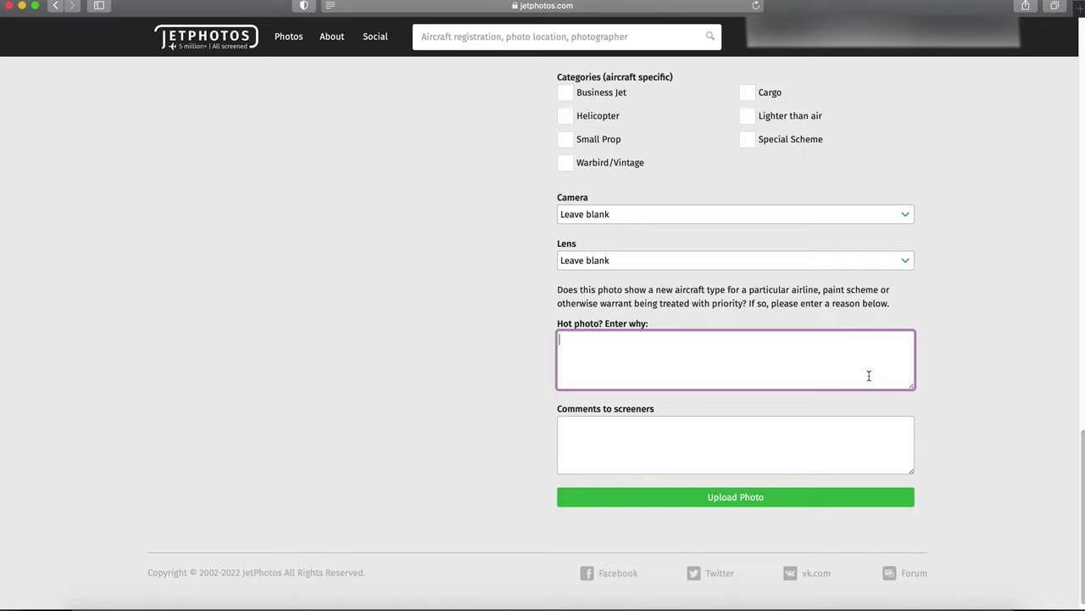
{"action": "left_click", "coordinate": [973, 399]}
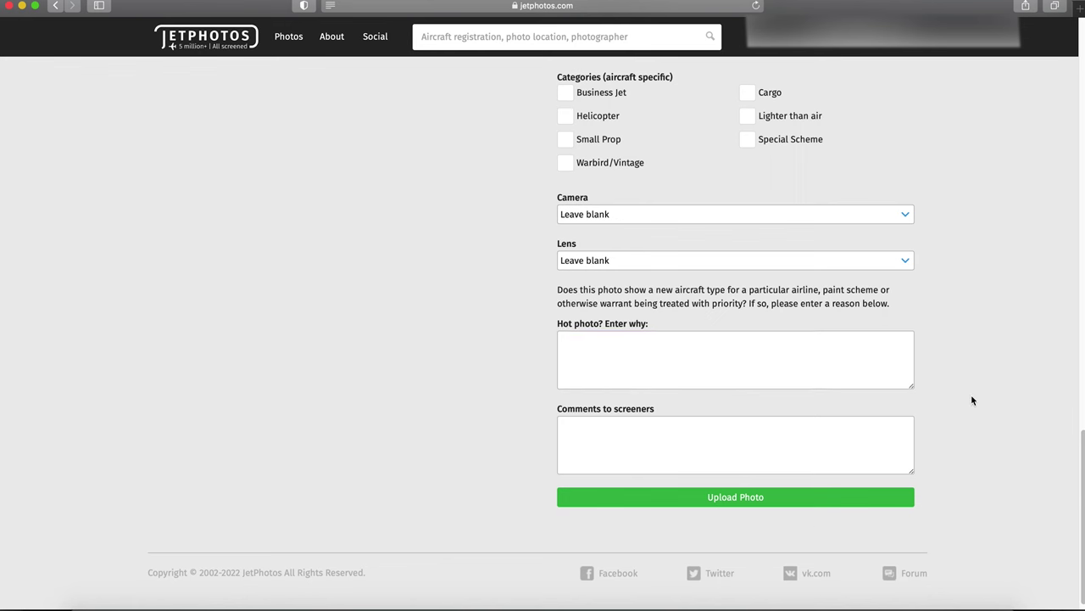
{"action": "left_click", "coordinate": [796, 504]}
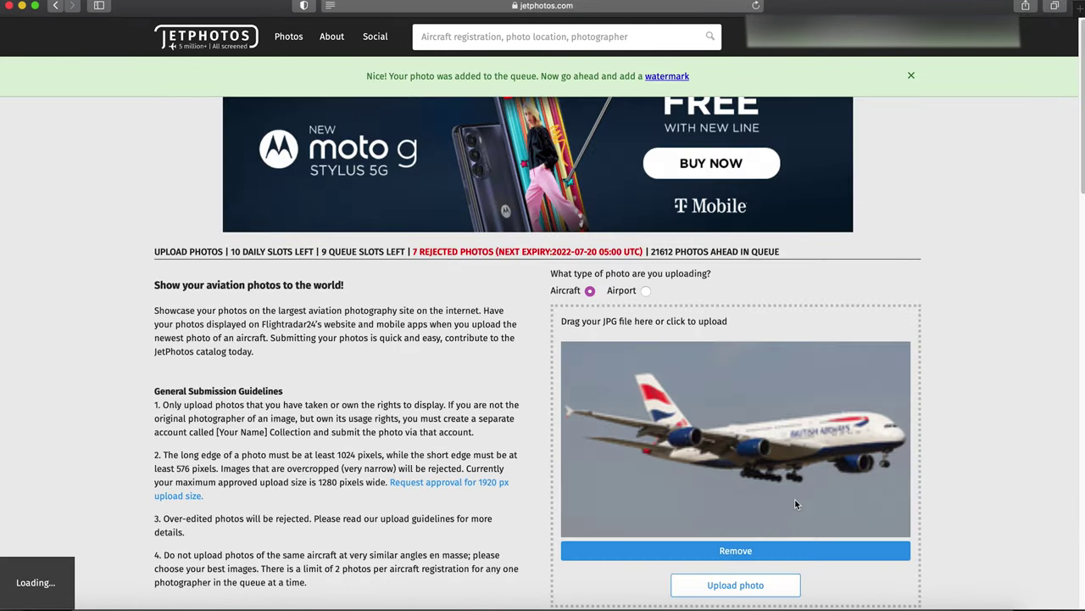
Position the JetPhotos watermark at the top centre of the queued photo and apply it
{"action": "left_click", "coordinate": [676, 77]}
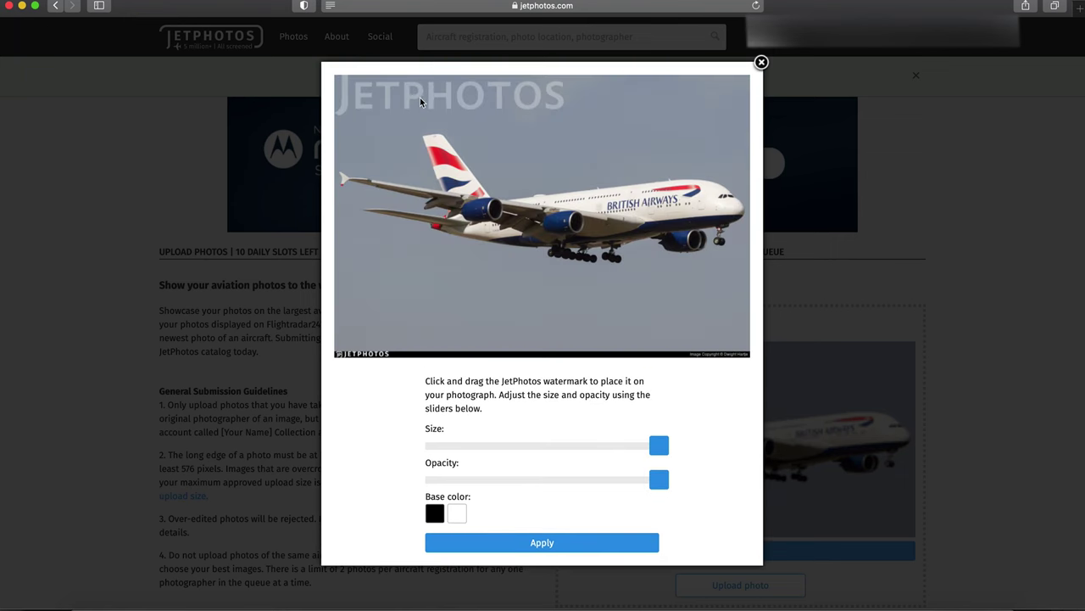
{"action": "left_click_drag", "start_coordinate": [452, 96], "coordinate": [536, 96]}
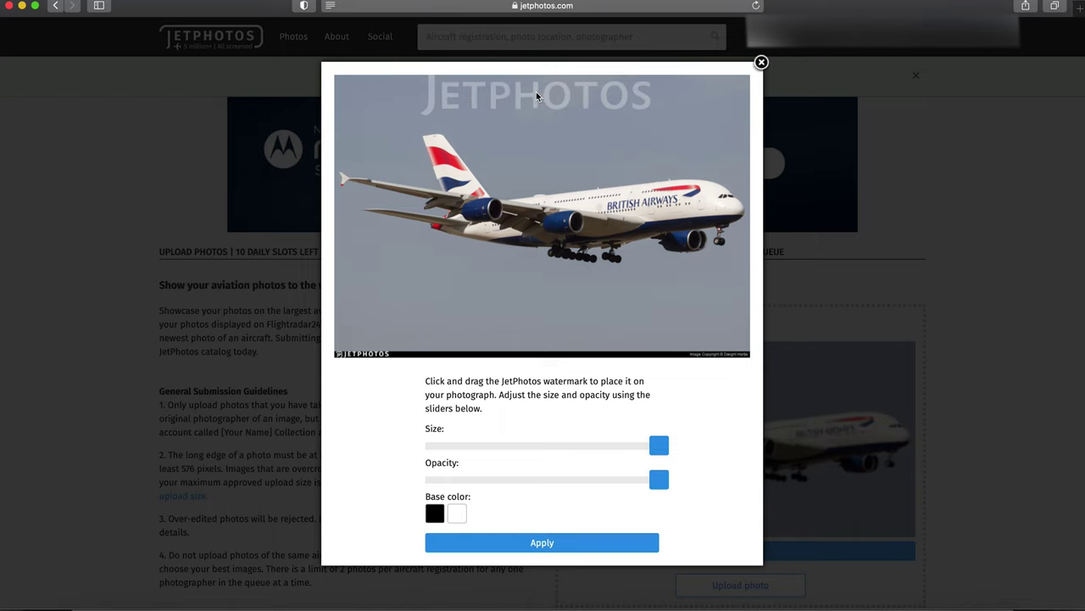
{"action": "left_click_drag", "start_coordinate": [536, 94], "coordinate": [527, 63]}
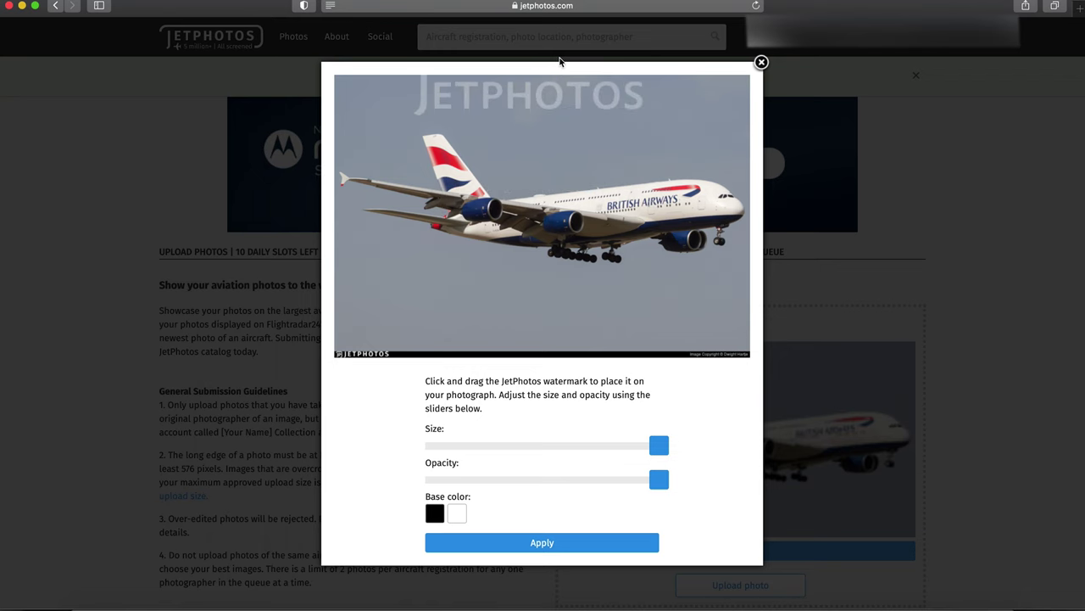
{"action": "left_click", "coordinate": [565, 59]}
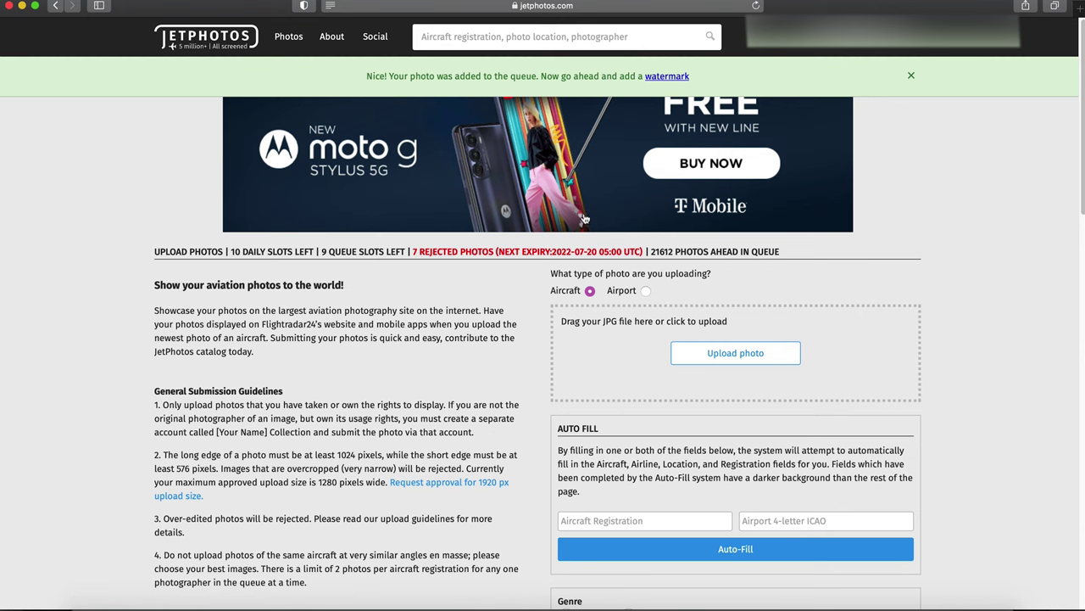
{"action": "left_click", "coordinate": [660, 77]}
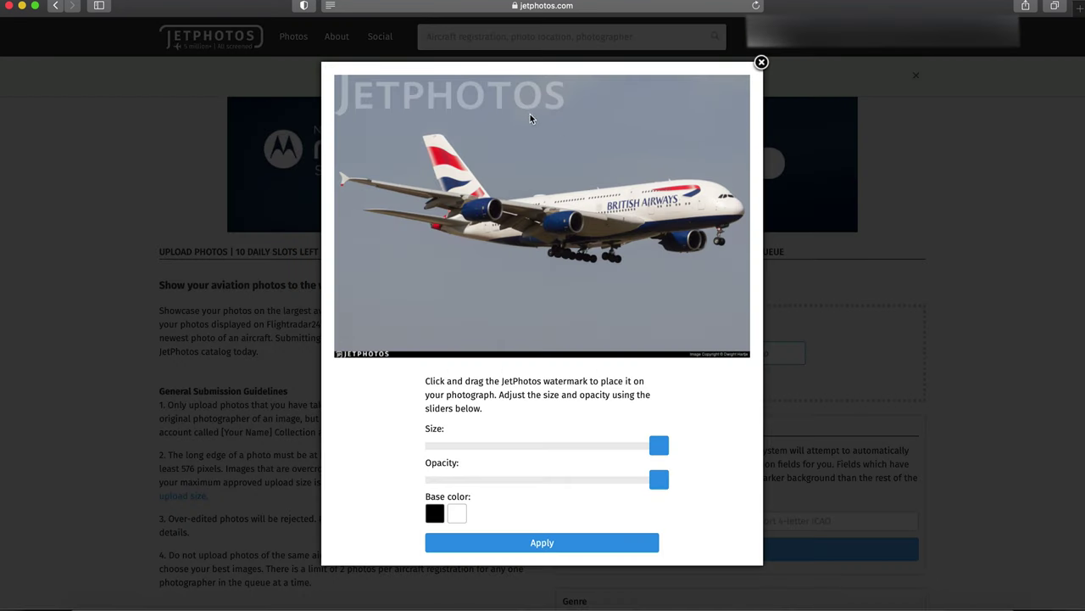
{"action": "mouse_move", "coordinate": [527, 107]}
{"action": "left_mouse_down"}
{"action": "mouse_move", "coordinate": [567, 99]}
{"action": "mouse_move", "coordinate": [534, 88]}
{"action": "left_mouse_up"}
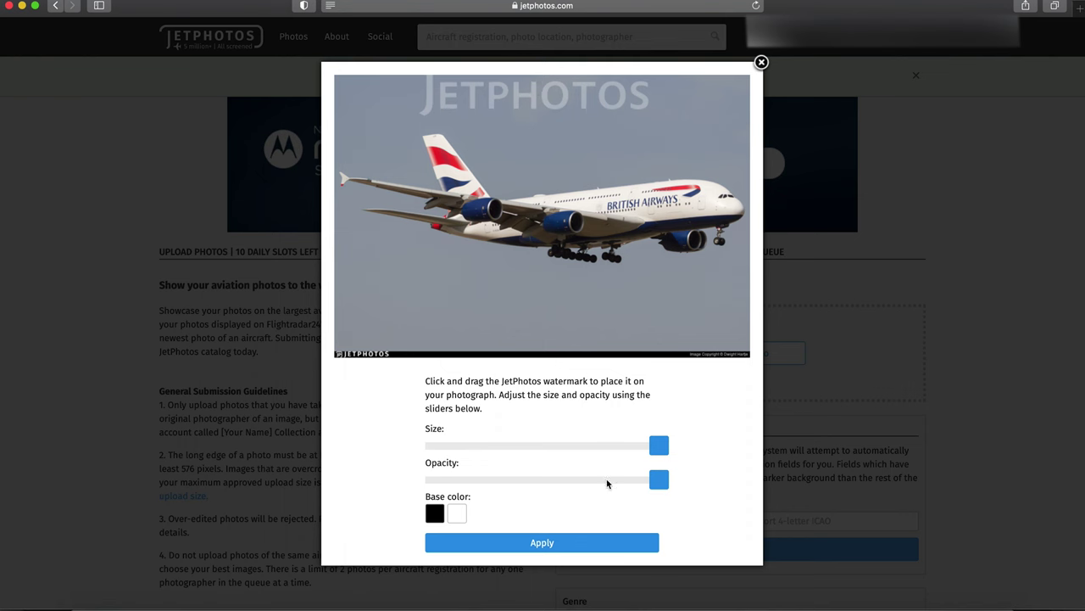
{"action": "left_click", "coordinate": [603, 541]}
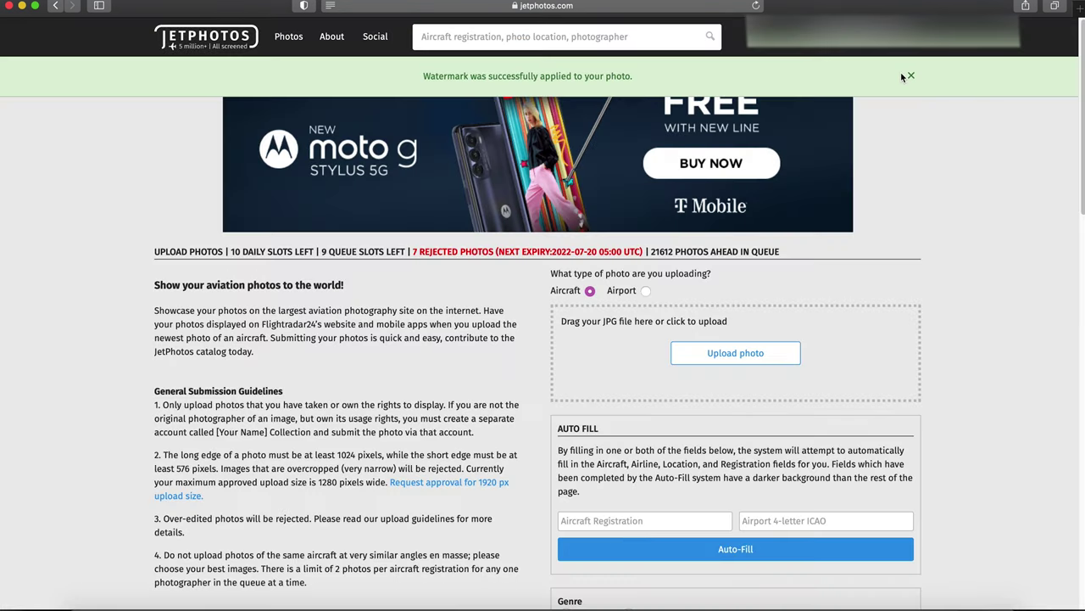
Go to photo administration and open Manage queued photos
{"action": "left_click", "coordinate": [911, 75]}
{"action": "scroll", "coordinate": [700, 381], "scroll_direction": "down", "scroll_amount": 2}
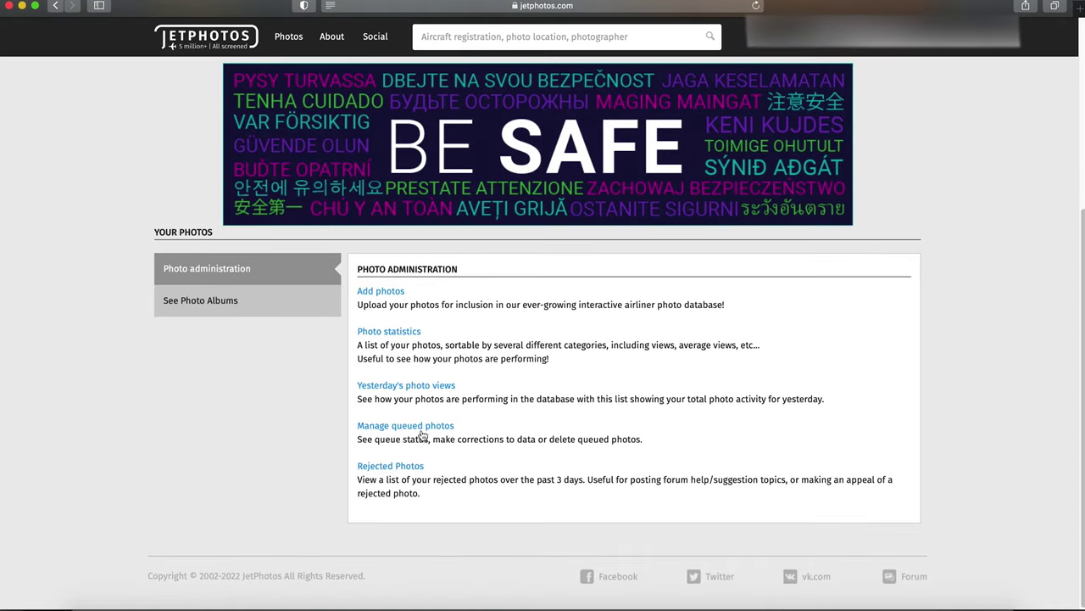
{"action": "left_click", "coordinate": [421, 431]}
Scroll through the queue list to check each photo's position, upload date and waiting time
{"action": "scroll", "coordinate": [702, 449], "scroll_direction": "down", "scroll_amount": 5}
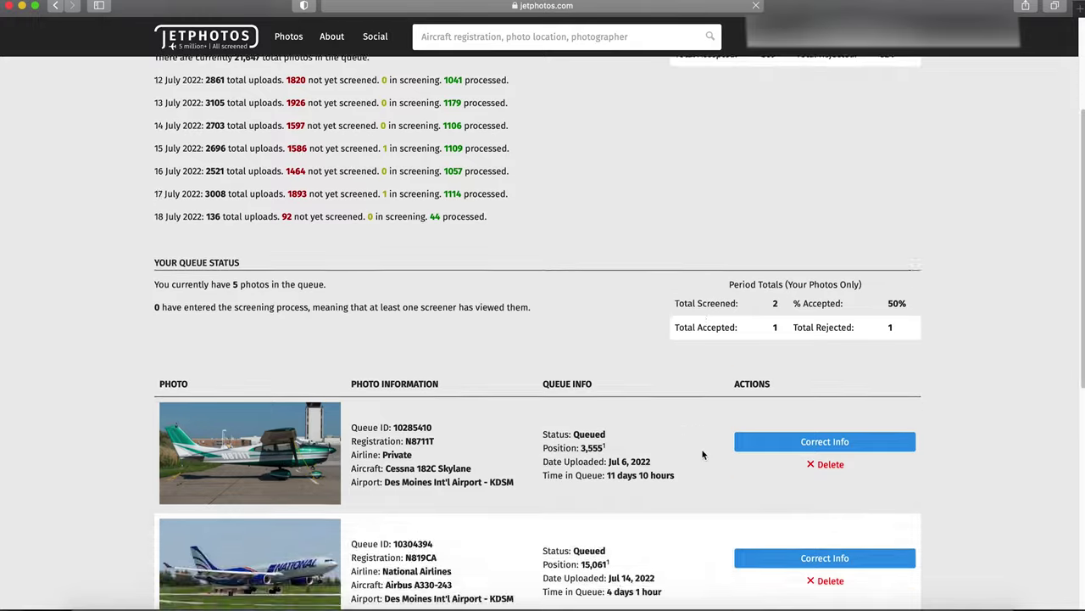
{"action": "scroll", "coordinate": [702, 456], "scroll_direction": "down", "scroll_amount": 8}
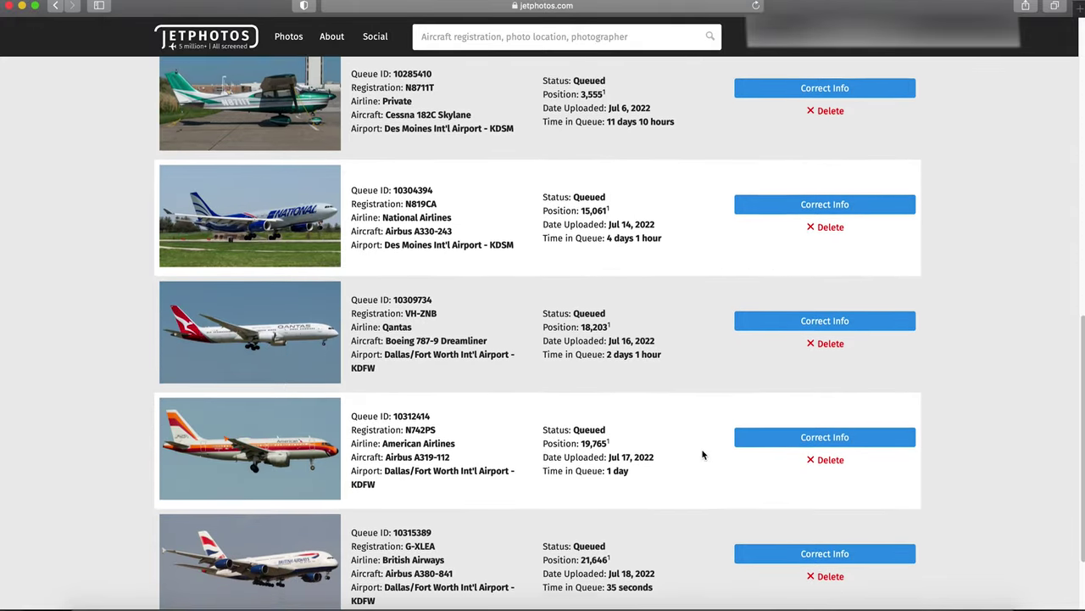
{"action": "scroll", "coordinate": [702, 456], "scroll_direction": "down", "scroll_amount": 1}
{"action": "scroll", "coordinate": [512, 547], "scroll_direction": "up", "scroll_amount": 5}
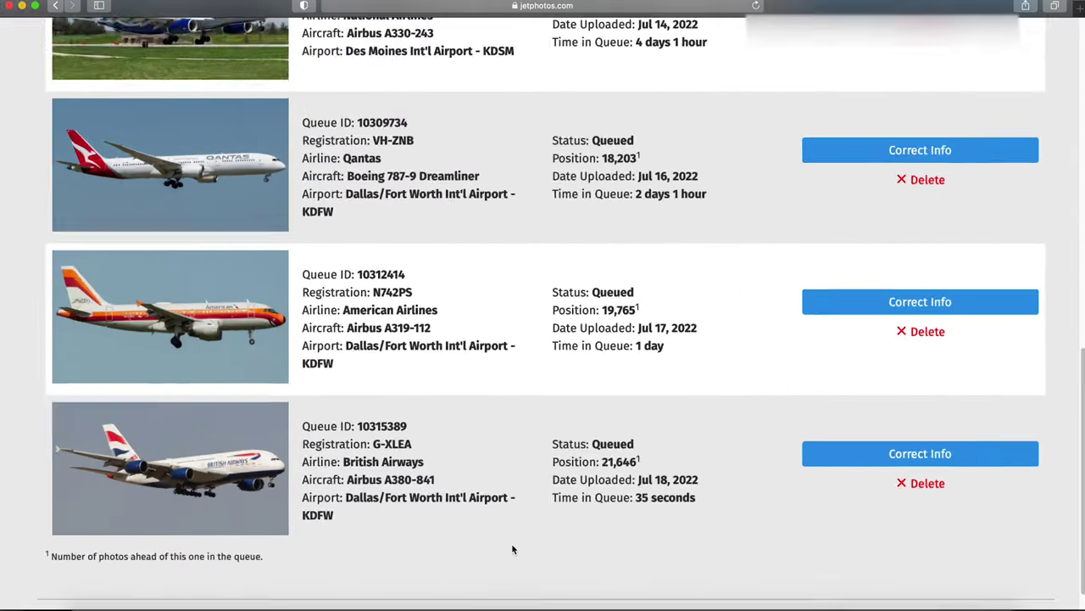
{"action": "scroll", "coordinate": [644, 481], "scroll_direction": "down", "scroll_amount": 5}
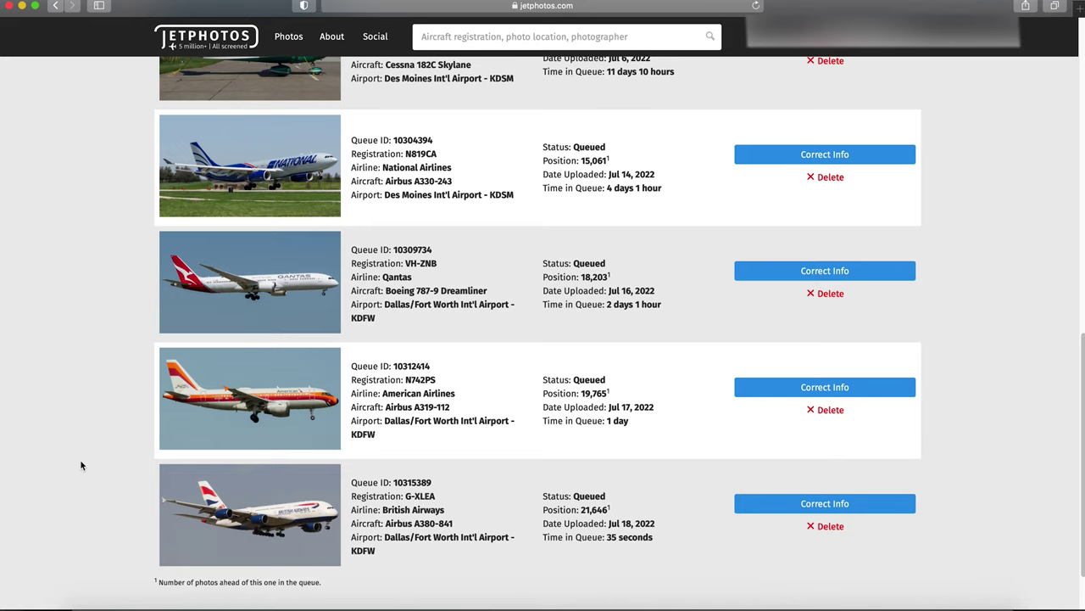
{"action": "scroll", "coordinate": [81, 465], "scroll_direction": "up", "scroll_amount": 3}
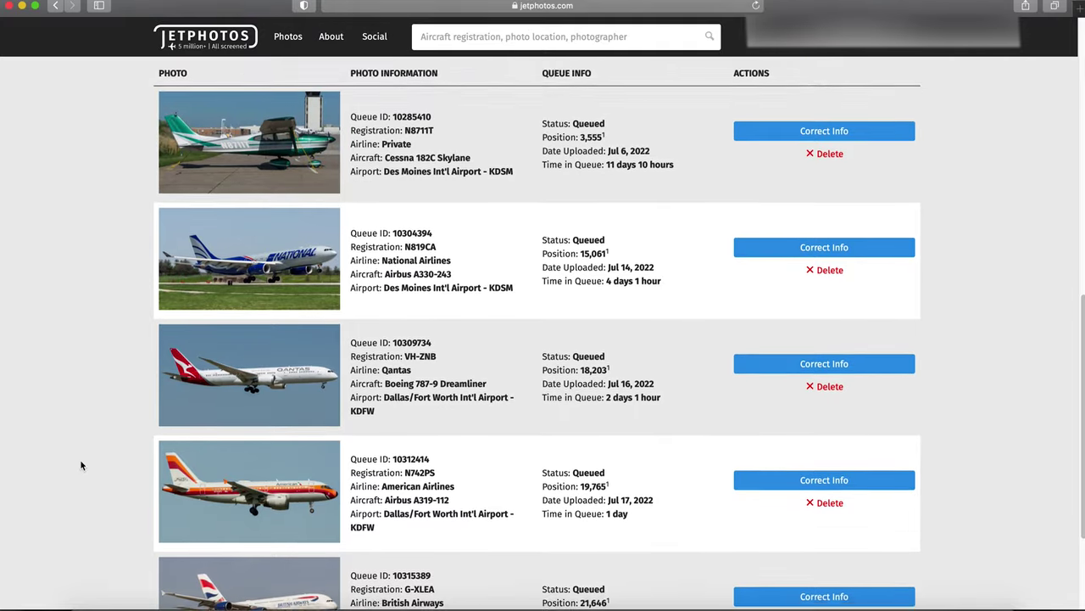
{"action": "scroll", "coordinate": [82, 464], "scroll_direction": "down", "scroll_amount": 2}
{"action": "scroll", "coordinate": [82, 465], "scroll_direction": "down", "scroll_amount": 1}
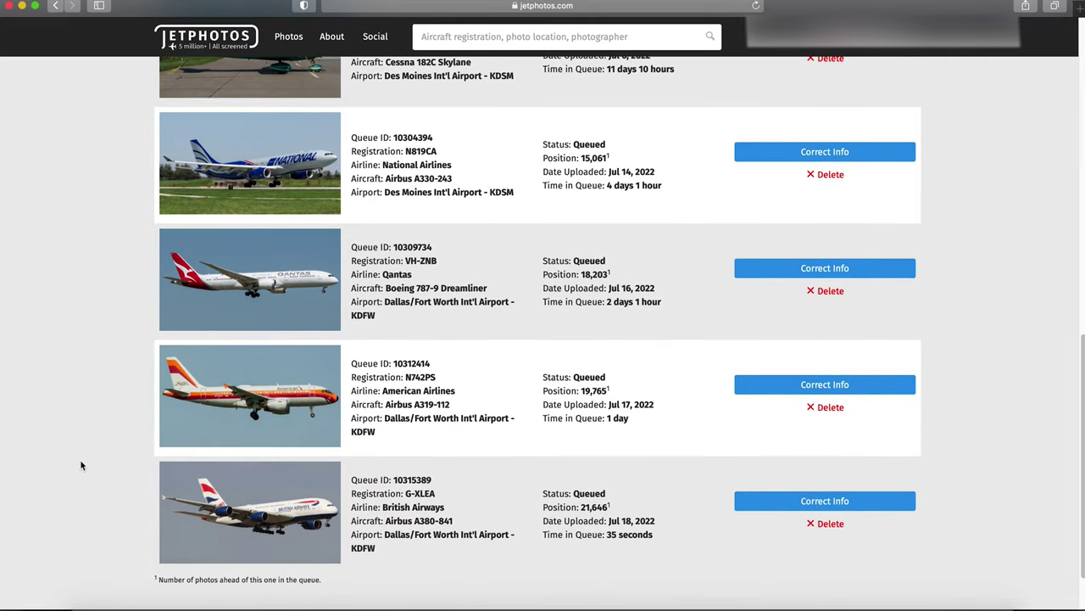
{"action": "scroll", "coordinate": [81, 464], "scroll_direction": "up", "scroll_amount": 2}
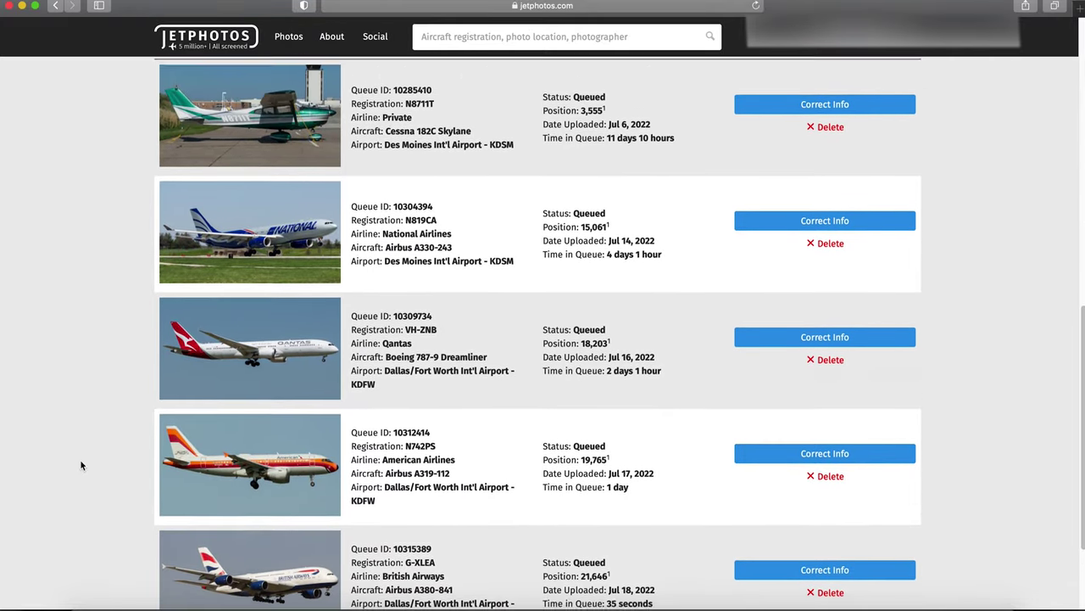
{"action": "scroll", "coordinate": [82, 465], "scroll_direction": "down", "scroll_amount": 1}
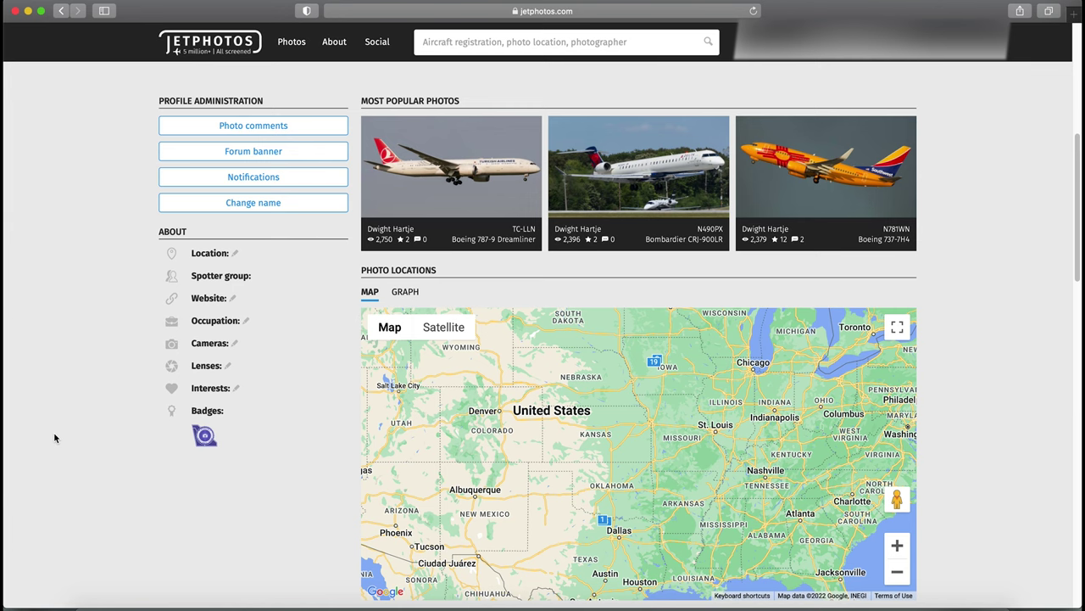
Browse the profile's All Photos grid and open the watermarked British Airways A380 G-XLEA photo
{"action": "scroll", "coordinate": [54, 438], "scroll_direction": "down", "scroll_amount": 5}
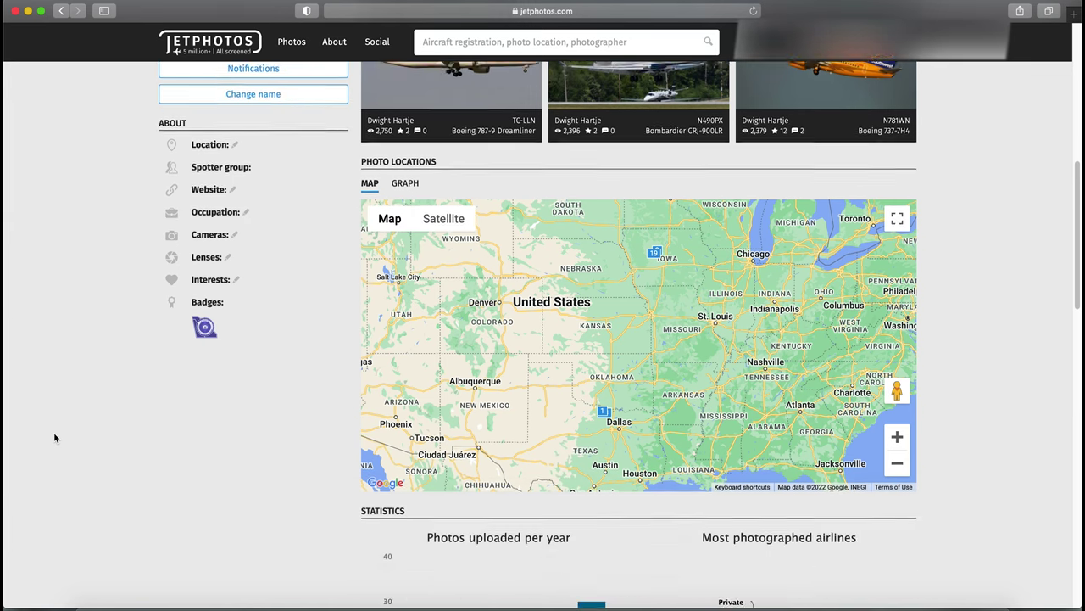
{"action": "scroll", "coordinate": [54, 438], "scroll_direction": "down", "scroll_amount": 4}
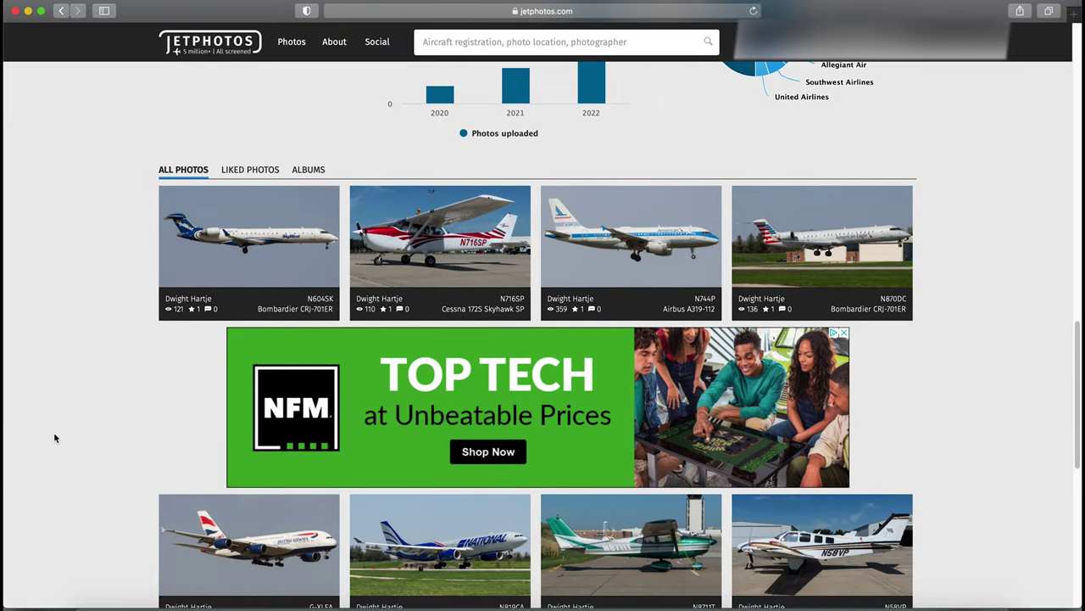
{"action": "scroll", "coordinate": [55, 438], "scroll_direction": "down", "scroll_amount": 3}
{"action": "scroll", "coordinate": [66, 313], "scroll_direction": "down", "scroll_amount": 1}
{"action": "scroll", "coordinate": [68, 313], "scroll_direction": "up", "scroll_amount": 5}
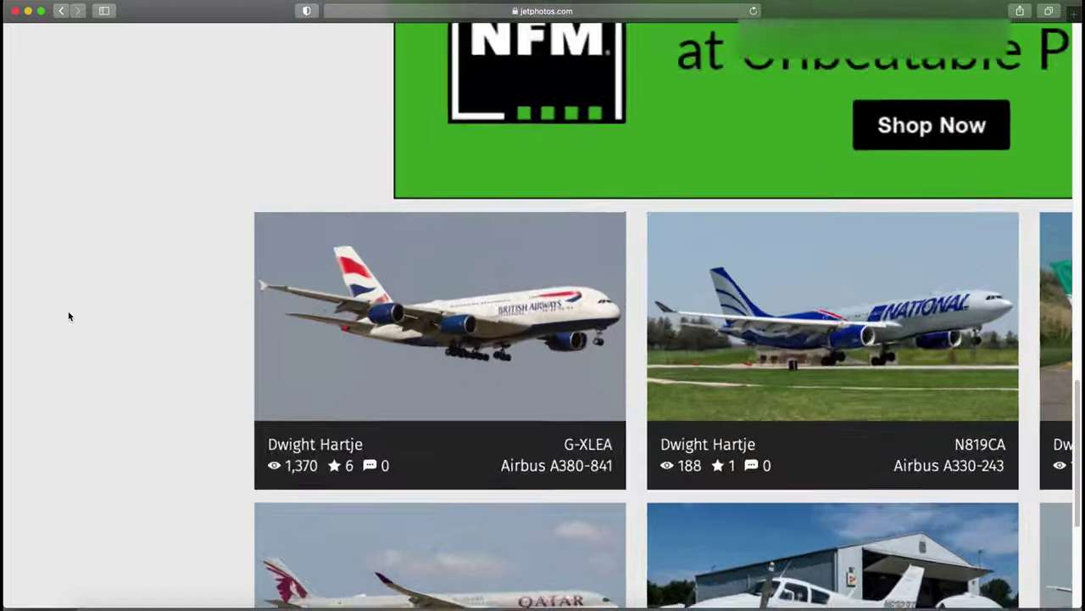
{"action": "scroll", "coordinate": [68, 315], "scroll_direction": "right", "scroll_amount": 2}
{"action": "scroll", "coordinate": [68, 316], "scroll_direction": "down", "scroll_amount": 1}
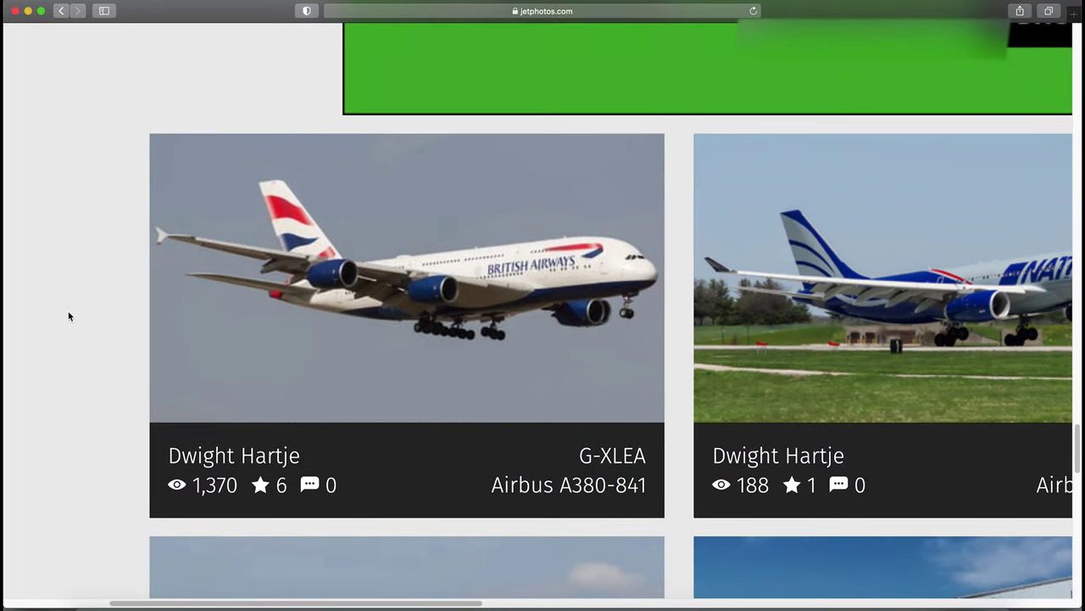
{"action": "scroll", "coordinate": [69, 317], "scroll_direction": "down", "scroll_amount": 5}
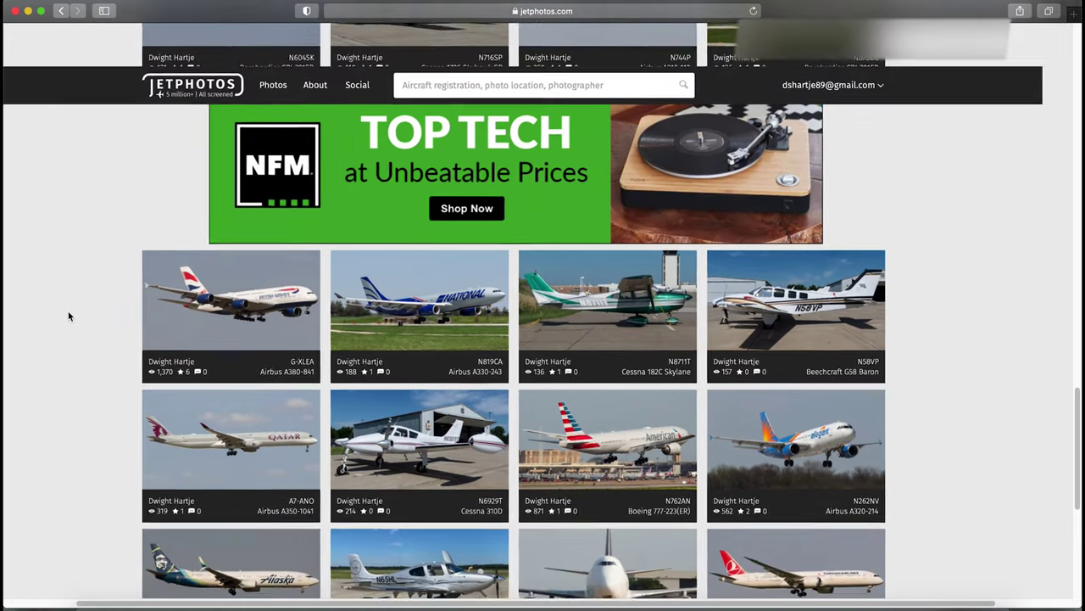
{"action": "left_click", "coordinate": [209, 296]}
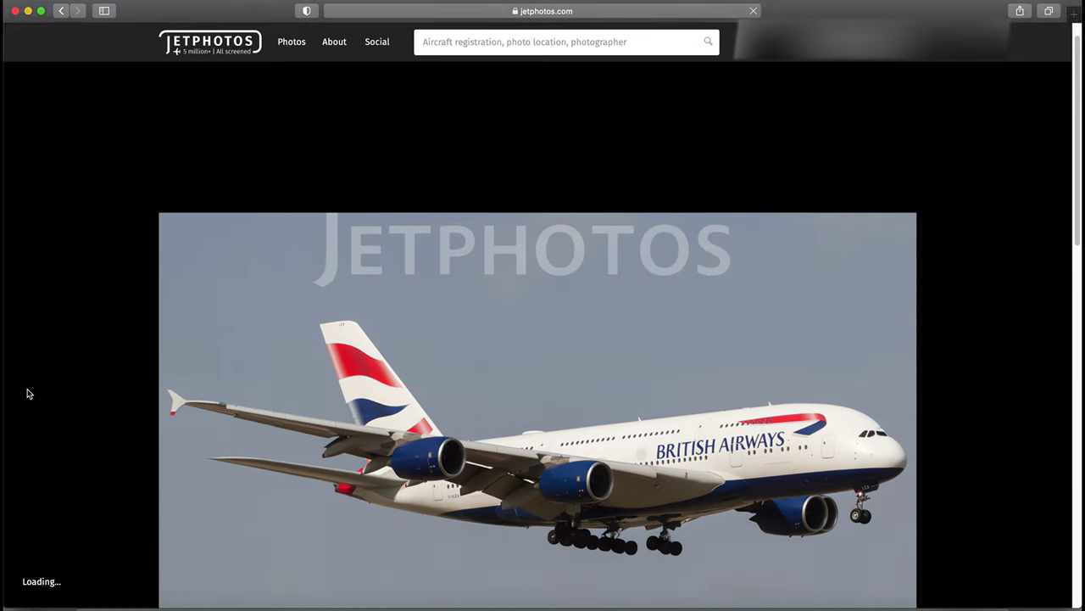
Return to the profile, scroll through it, and go to the Photo administration page
{"action": "scroll", "coordinate": [27, 392], "scroll_direction": "down", "scroll_amount": 3}
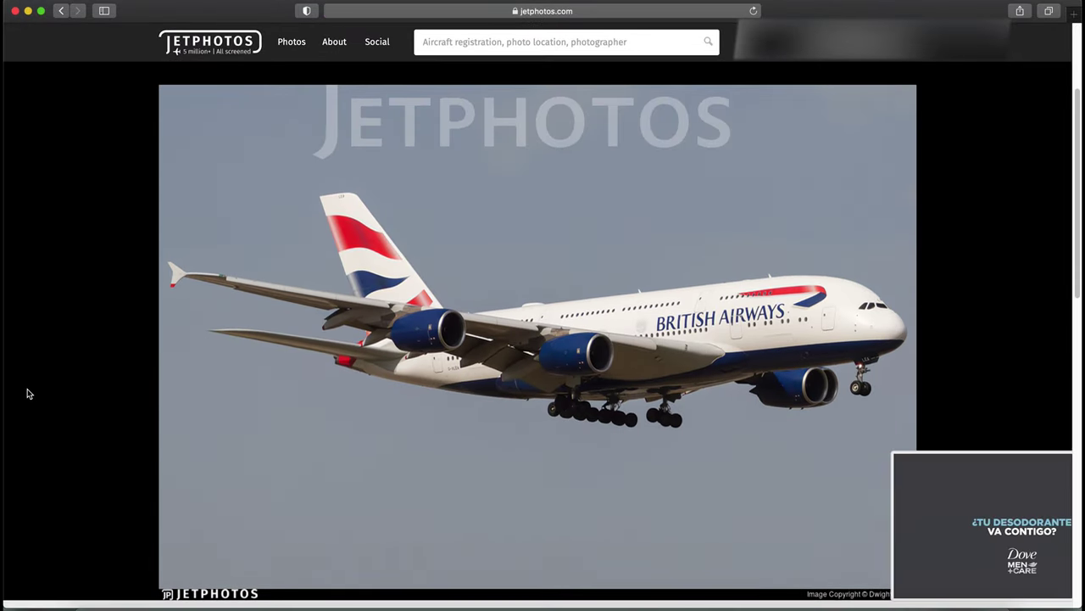
{"action": "key", "text": "super+Left"}
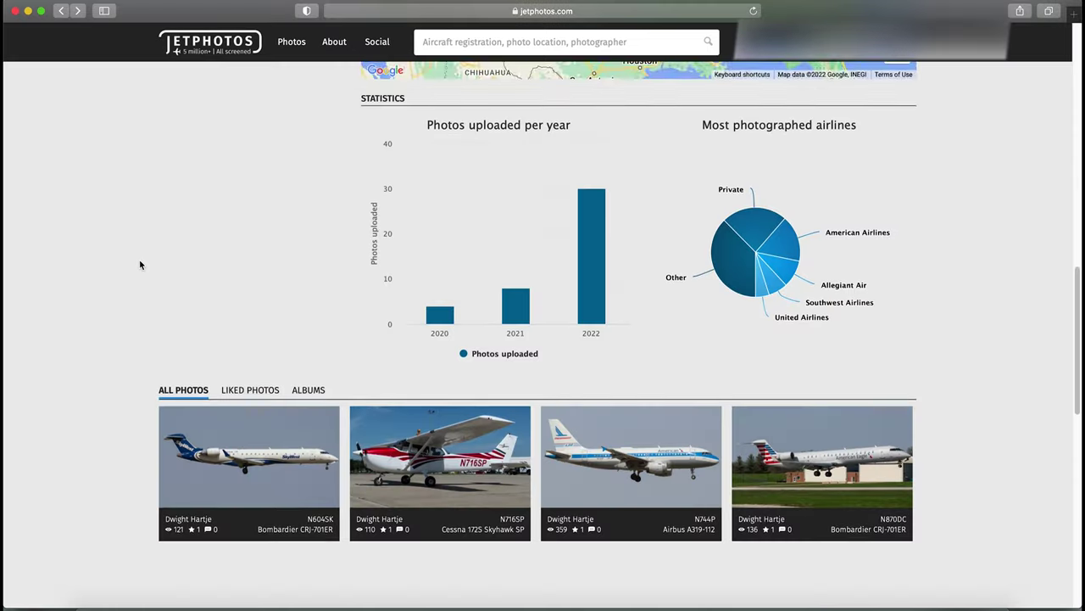
{"action": "scroll", "coordinate": [139, 259], "scroll_direction": "down", "scroll_amount": 2}
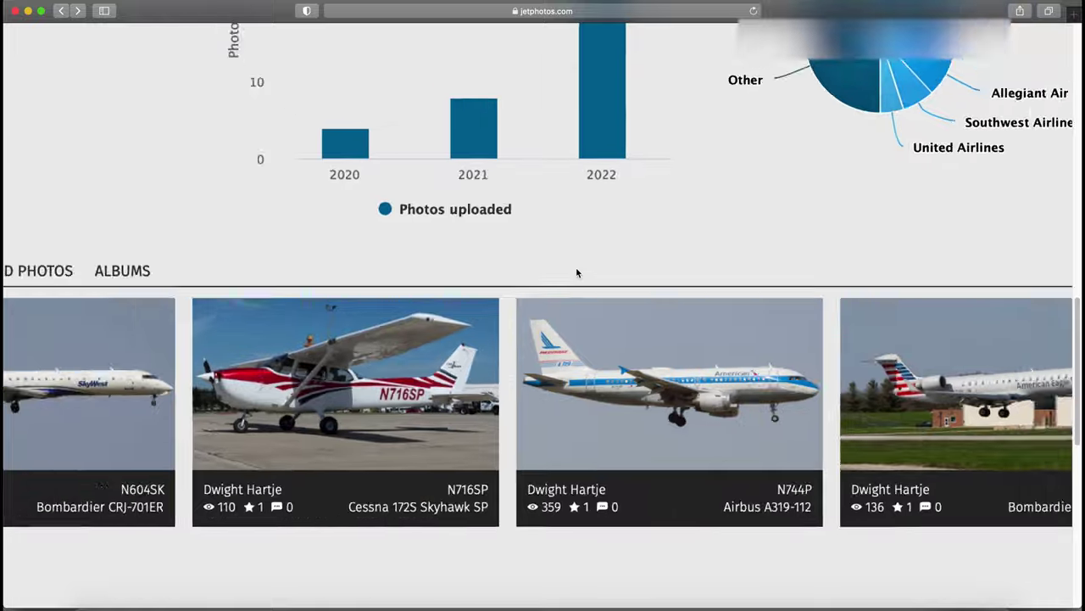
{"action": "scroll", "coordinate": [118, 315], "scroll_direction": "up", "scroll_amount": 5}
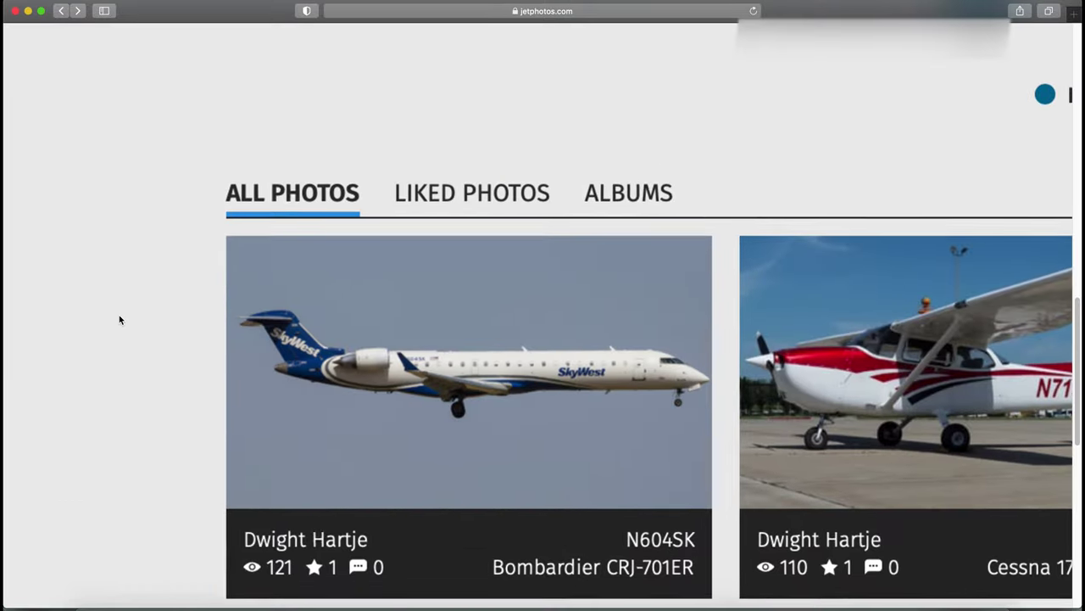
{"action": "scroll", "coordinate": [119, 314], "scroll_direction": "down", "scroll_amount": 5}
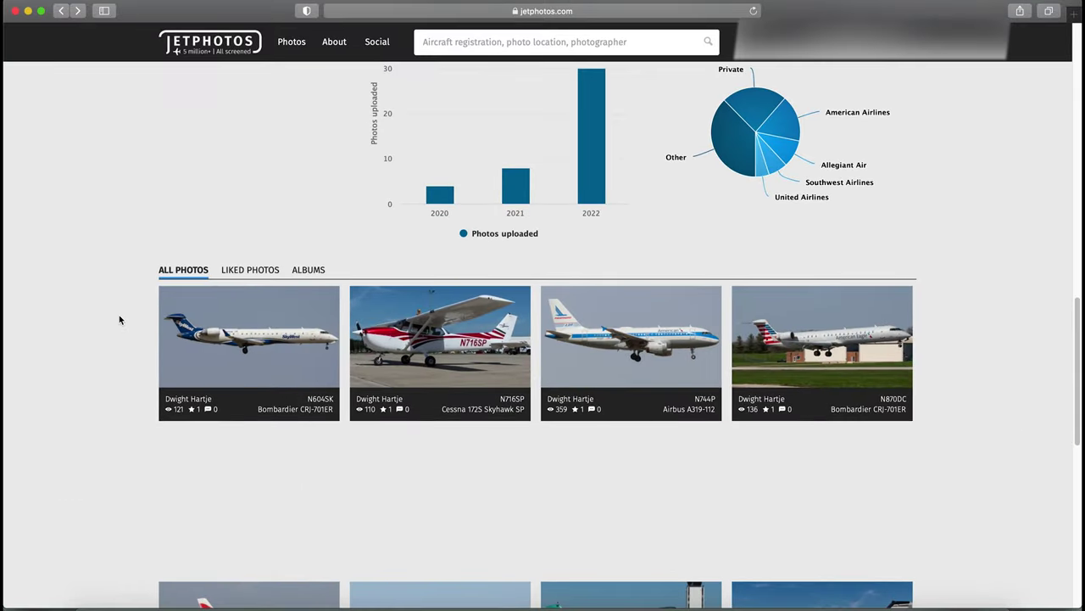
{"action": "scroll", "coordinate": [119, 315], "scroll_direction": "down", "scroll_amount": 1}
{"action": "scroll", "coordinate": [119, 316], "scroll_direction": "up", "scroll_amount": 2}
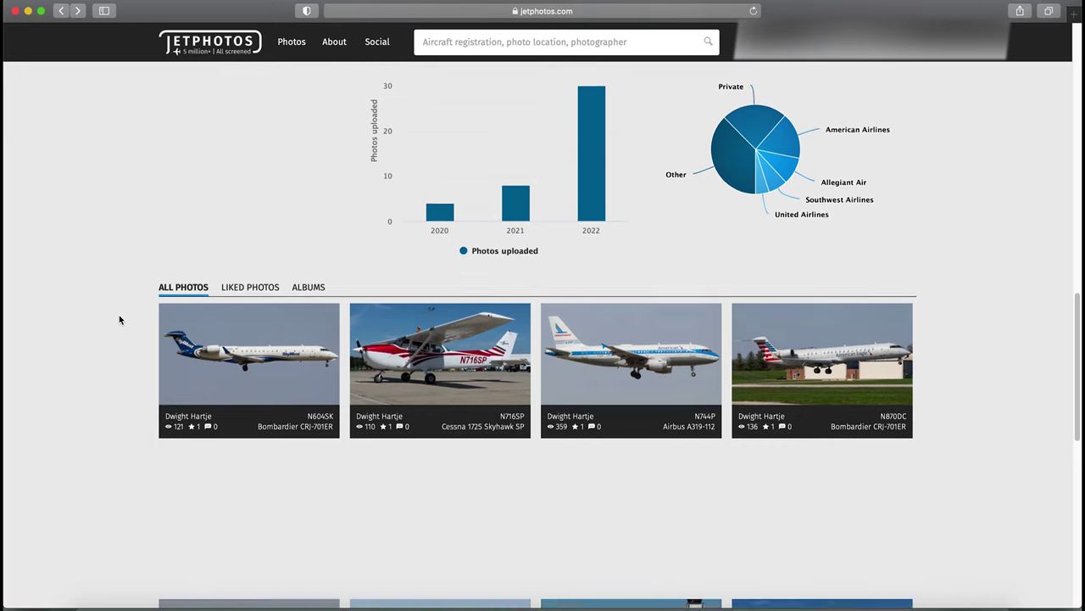
{"action": "scroll", "coordinate": [119, 319], "scroll_direction": "down", "scroll_amount": 1}
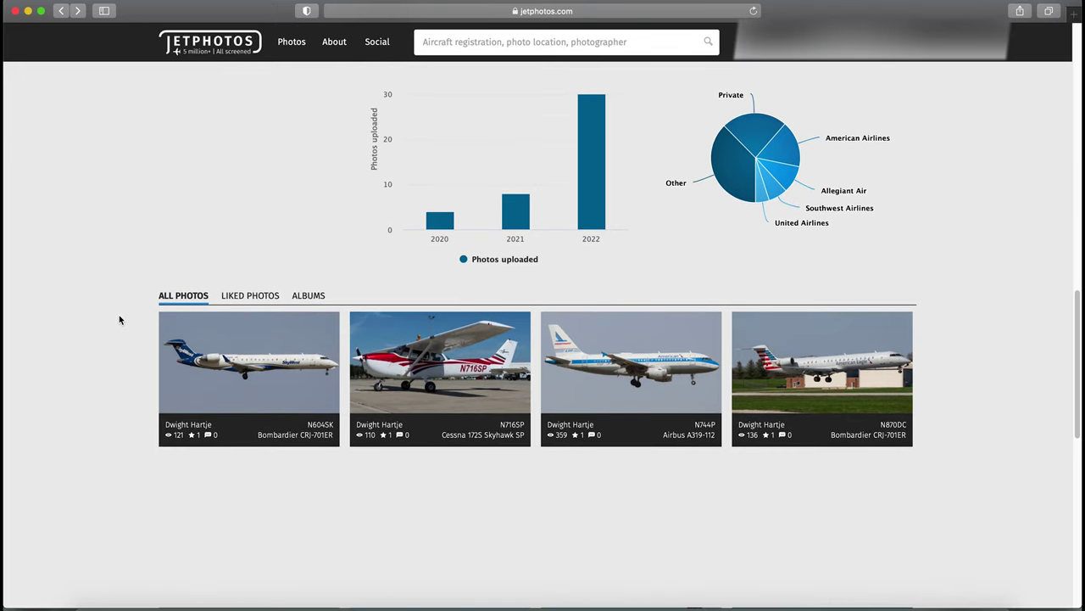
{"action": "scroll", "coordinate": [120, 319], "scroll_direction": "down", "scroll_amount": 1}
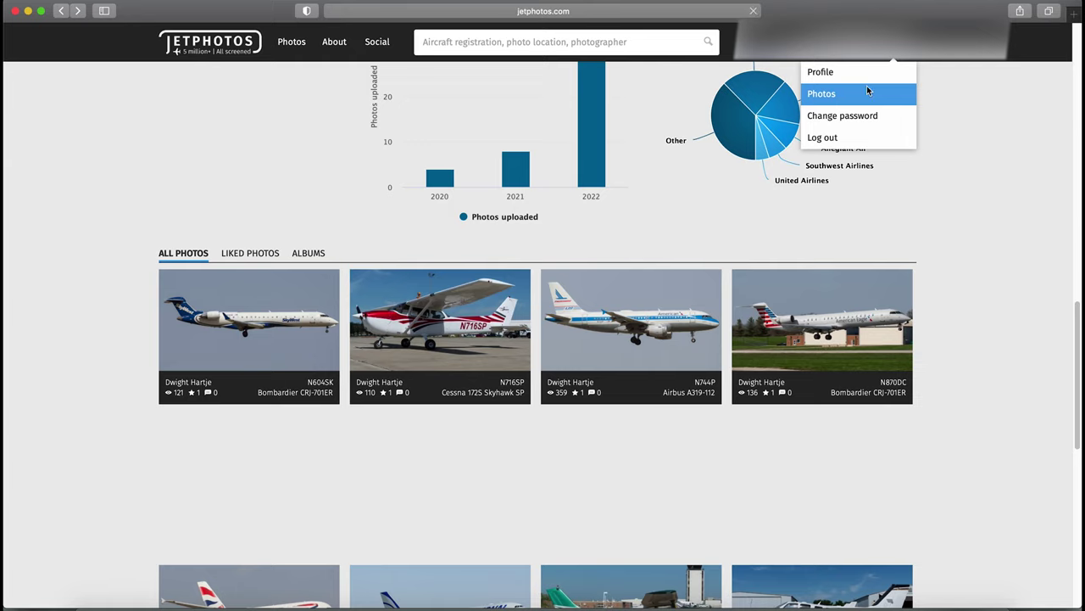
{"action": "left_click", "coordinate": [867, 91]}
Review the 7 rejected photos and open the American Airlines 737 photo 10323552
{"action": "scroll", "coordinate": [465, 421], "scroll_direction": "down", "scroll_amount": 3}
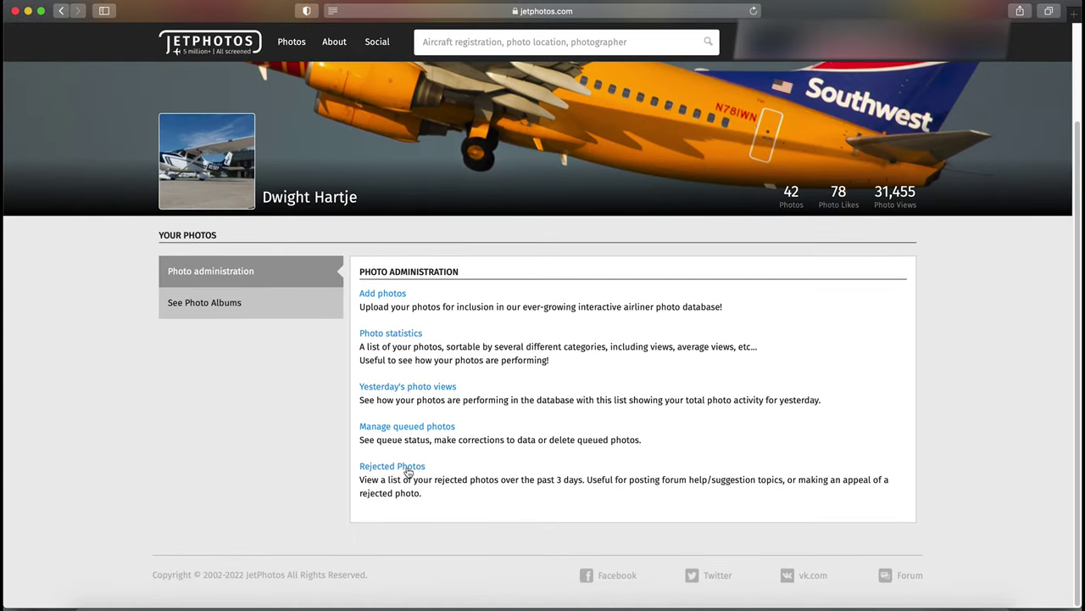
{"action": "left_click", "coordinate": [408, 469]}
{"action": "scroll", "coordinate": [116, 219], "scroll_direction": "up", "scroll_amount": 5}
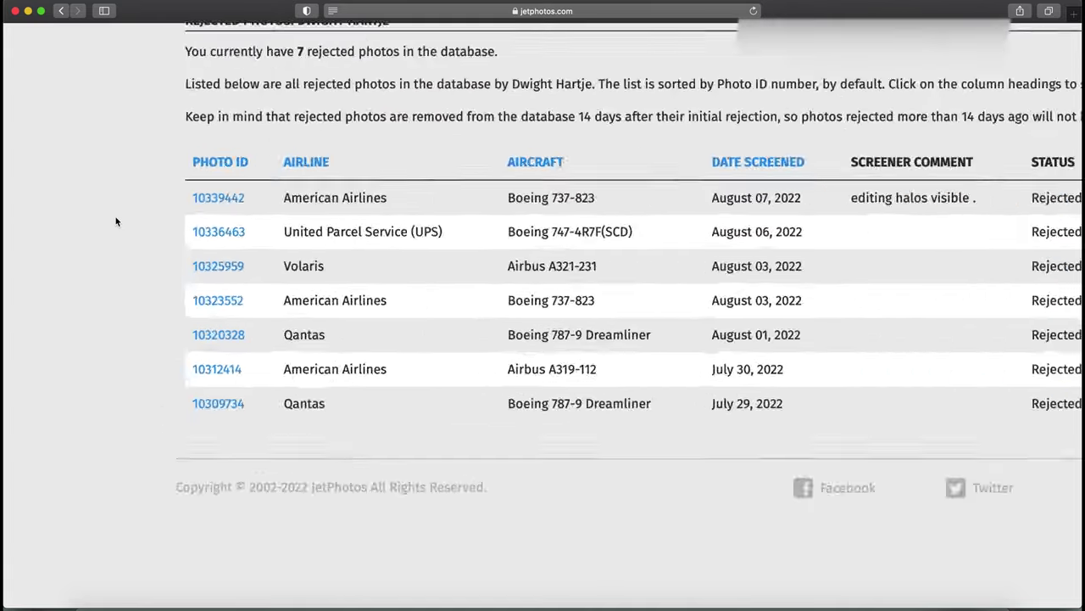
{"action": "scroll", "coordinate": [115, 216], "scroll_direction": "down", "scroll_amount": 5}
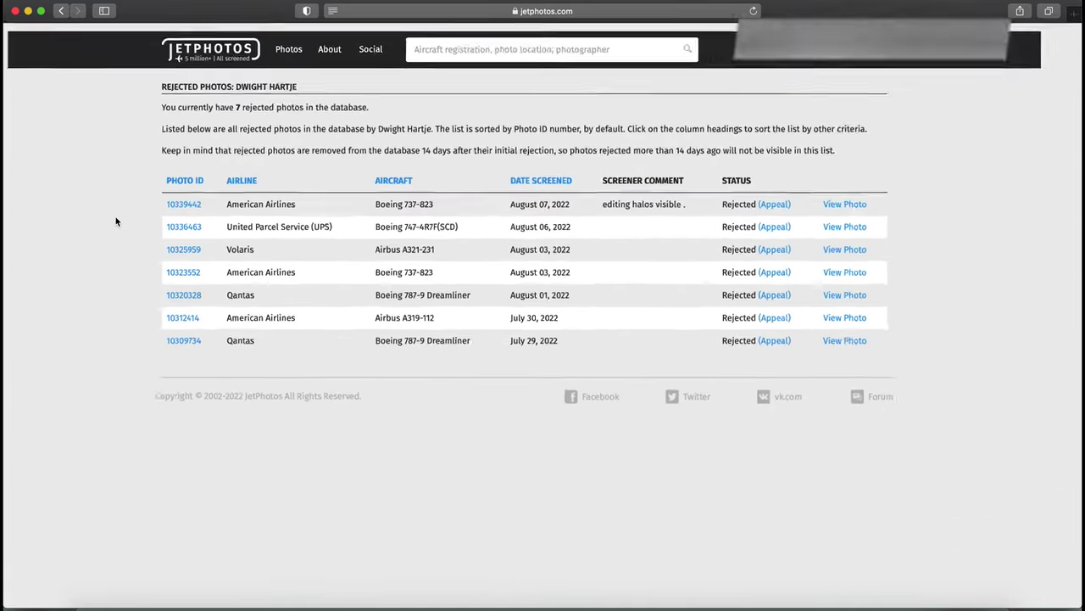
{"action": "scroll", "coordinate": [116, 225], "scroll_direction": "up", "scroll_amount": 3}
{"action": "scroll", "coordinate": [118, 240], "scroll_direction": "down", "scroll_amount": 3}
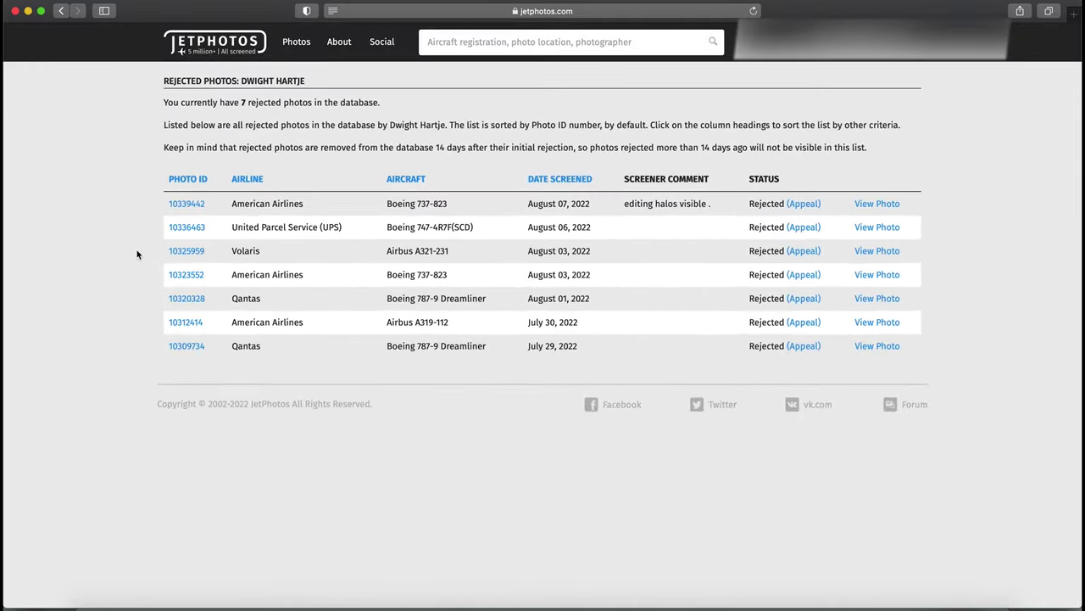
{"action": "left_click", "coordinate": [195, 274]}
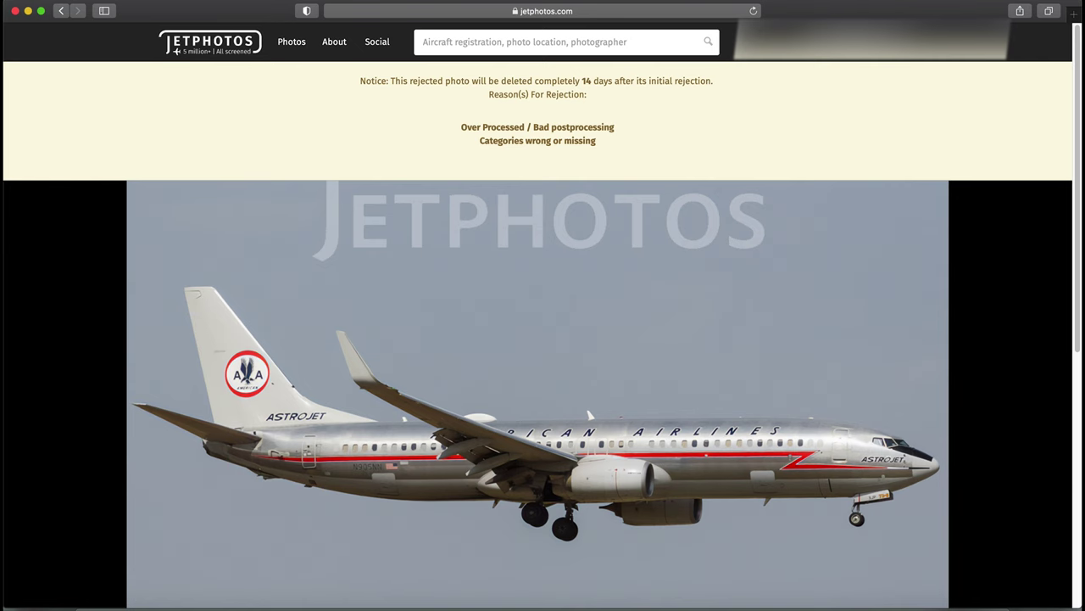
Check the UPS 747 rejection reasons, then return to the over-processed Volaris A321 XA-VLZ page
{"action": "key", "text": "super+bracketleft"}
{"action": "left_click", "coordinate": [188, 285]}
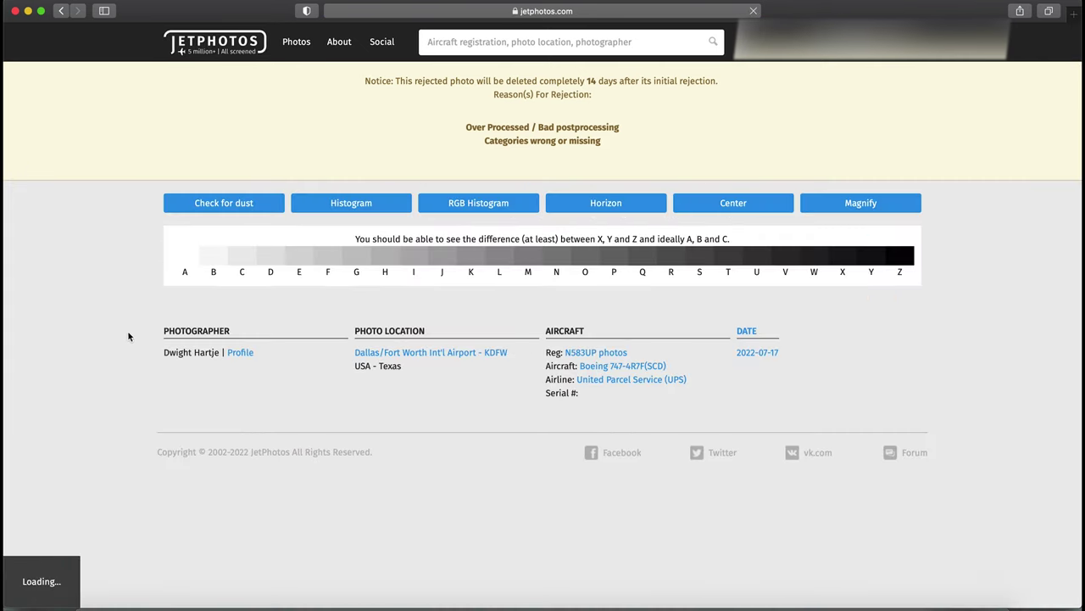
{"action": "scroll", "coordinate": [128, 365], "scroll_direction": "down", "scroll_amount": 1}
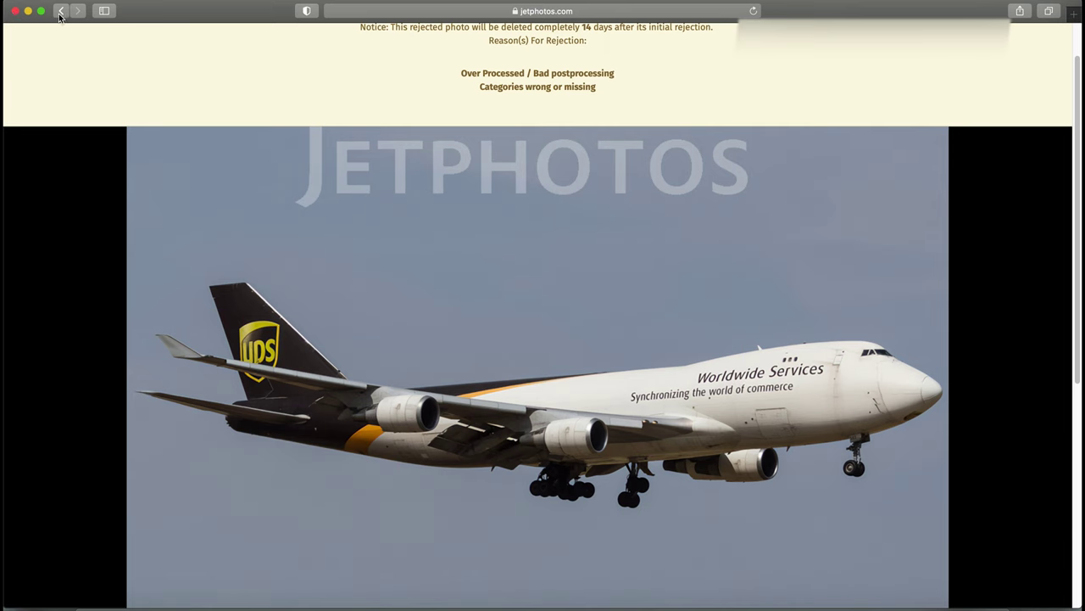
{"action": "left_click", "coordinate": [60, 11]}
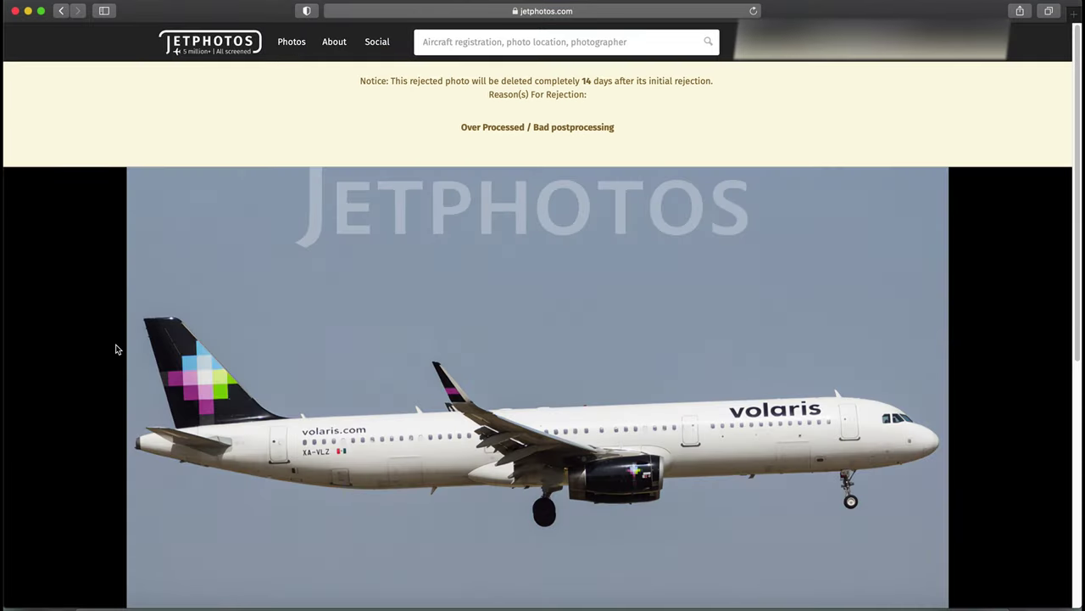
{"action": "scroll", "coordinate": [117, 349], "scroll_direction": "down", "scroll_amount": 3}
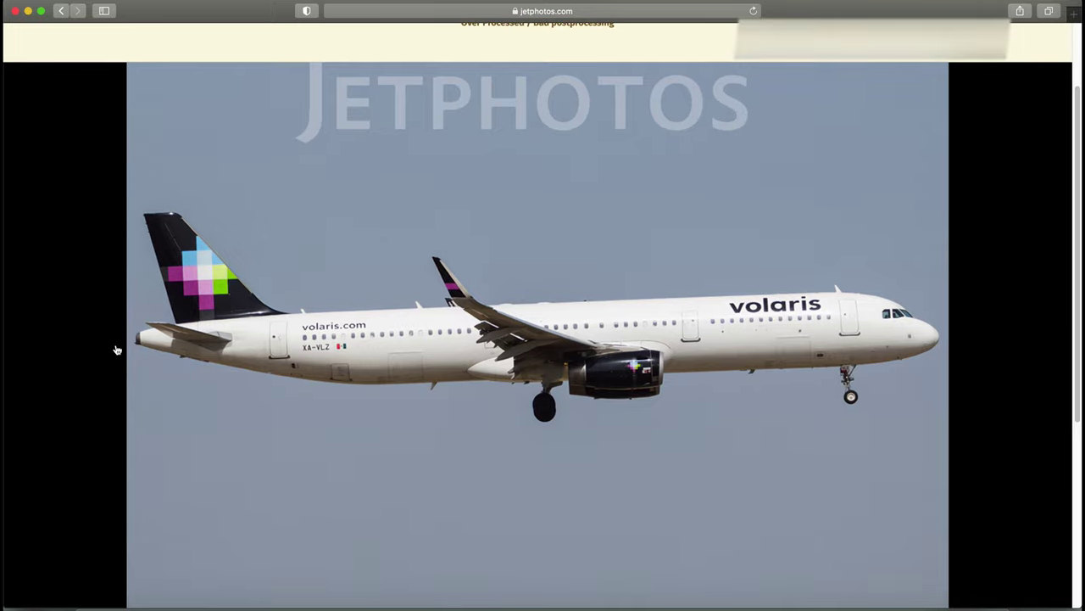